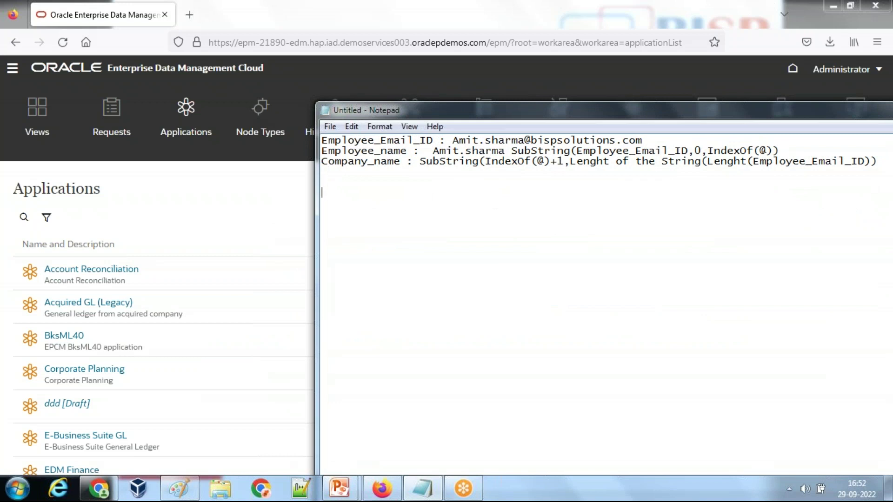
# Step: Fix the last note line so it reads 'Step#1 Create Universal Application NetSuite' below the formulas
pyautogui.press('BackSpace')
pyautogui.press('BackSpace')
pyautogui.press('BackSpace')
pyautogui.write('p#1 Create Universal Application')
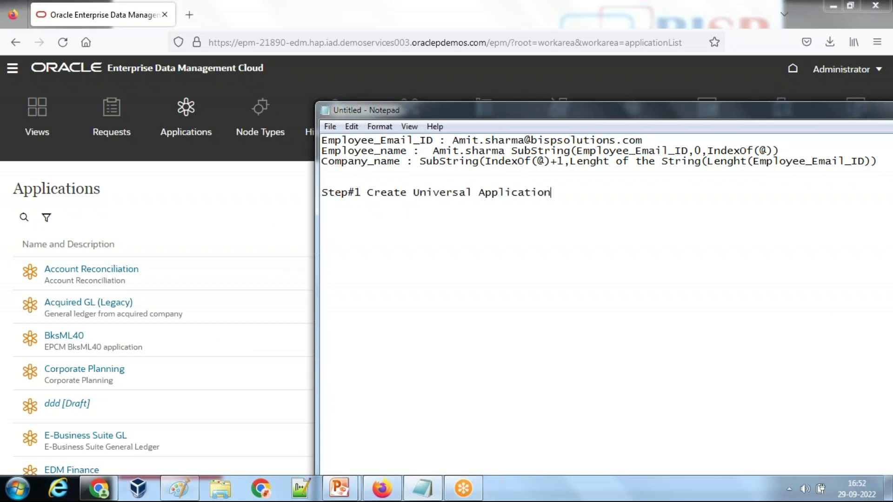
pyautogui.write(' NetSuite')
# Step: Register and create a Universal application named NetSuite, described 'NetStuite Customer Application'
pyautogui.click(237, 203)
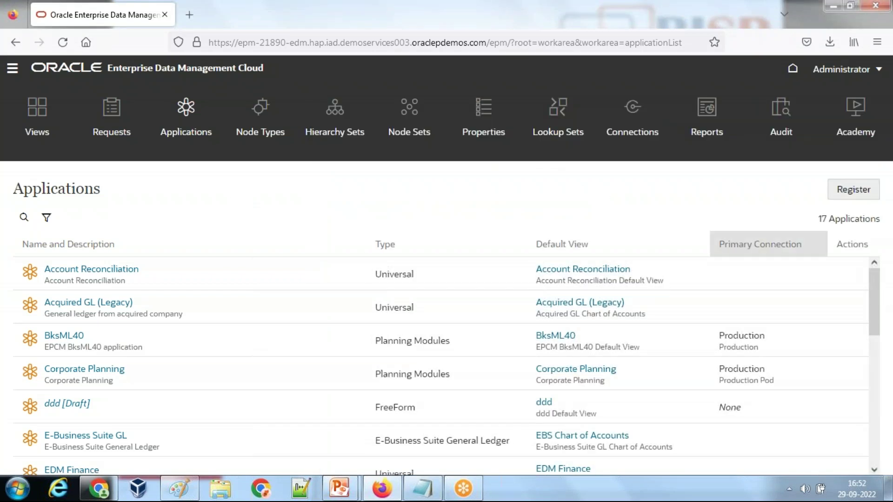
pyautogui.click(844, 193)
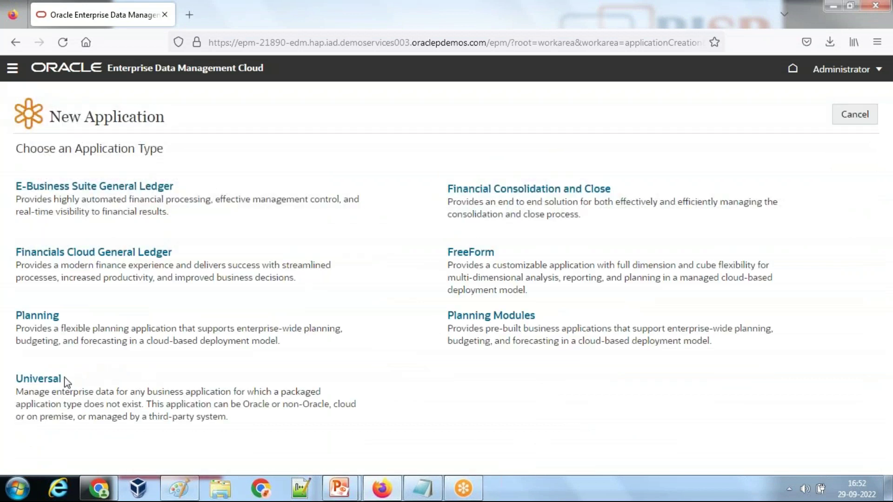
pyautogui.click(52, 382)
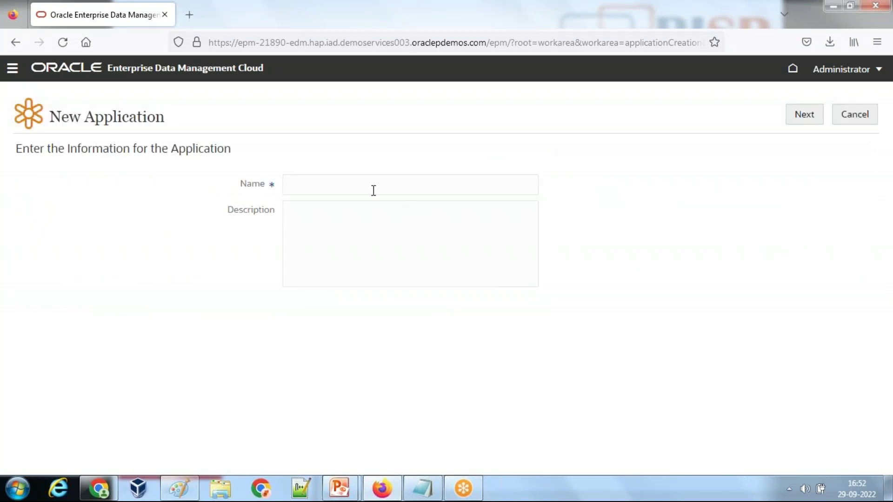
pyautogui.write('NetSuite')
pyautogui.write('Ne')
pyautogui.write('tStuite Customer ')
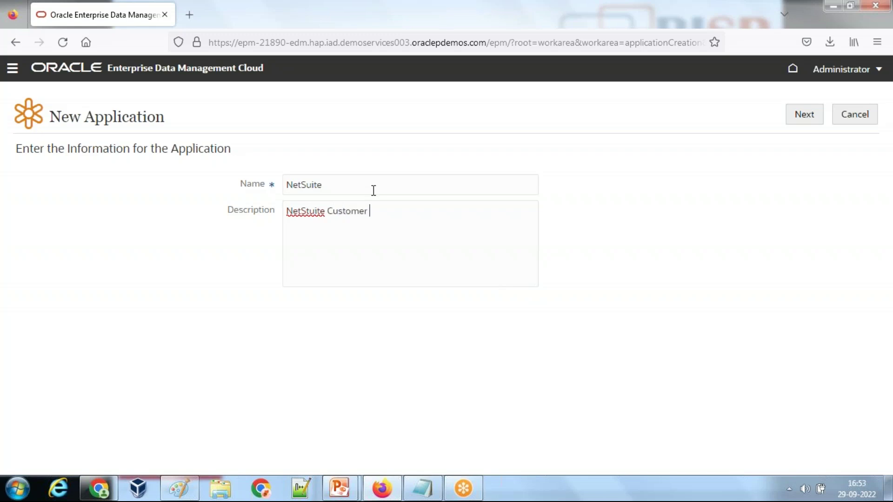
pyautogui.write('Application')
pyautogui.click(805, 114)
pyautogui.click(790, 112)
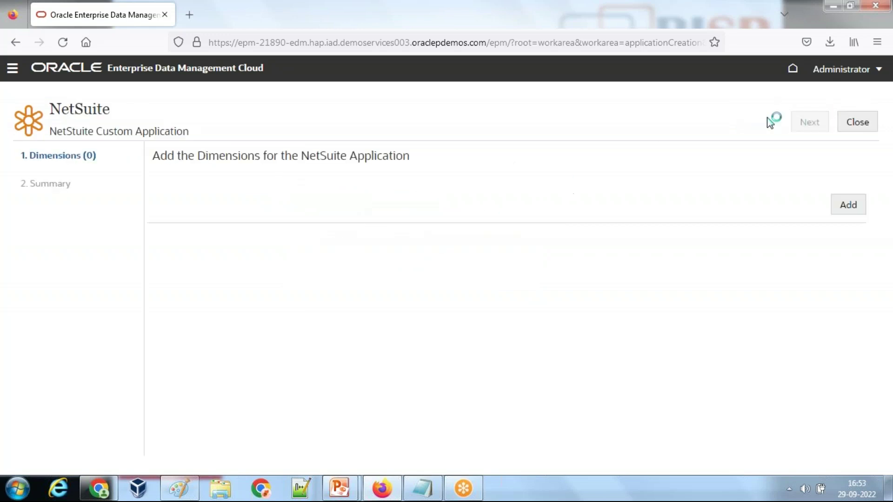
pyautogui.click(853, 208)
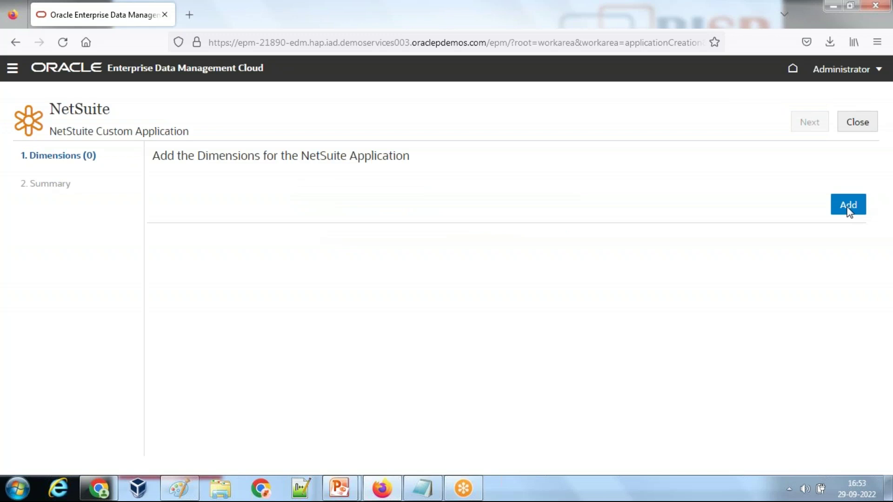
# Step: Create the Employee dimension, described 'Employee Dimension', with shared nodes allowed
pyautogui.write('Employee')
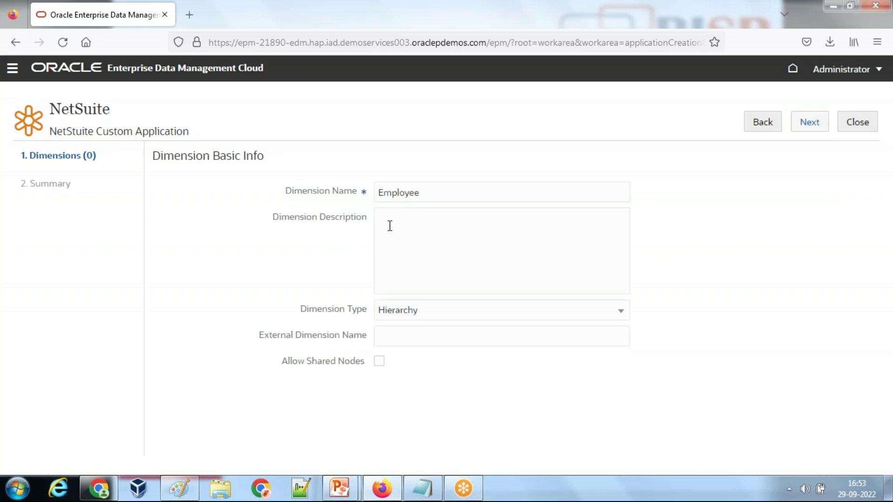
pyautogui.click(390, 226)
pyautogui.write('Employee Dimensioon')
pyautogui.click(380, 362)
pyautogui.click(402, 338)
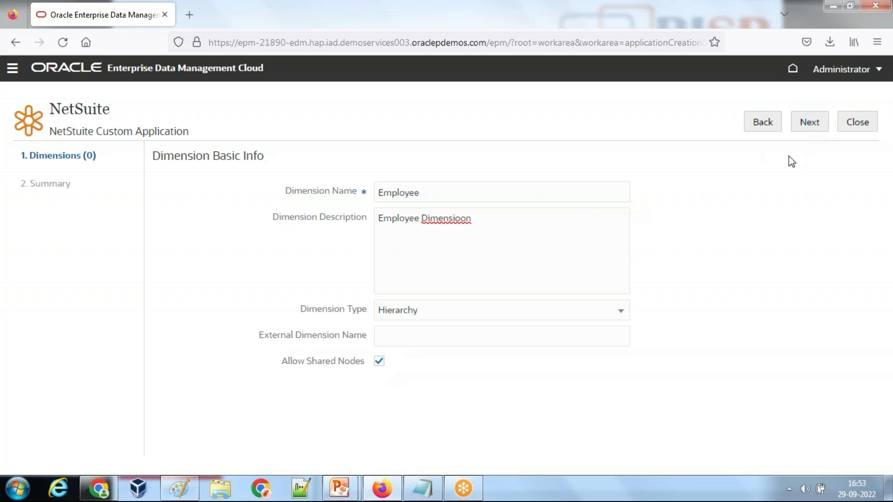
pyautogui.press('BackSpace')
pyautogui.click(810, 122)
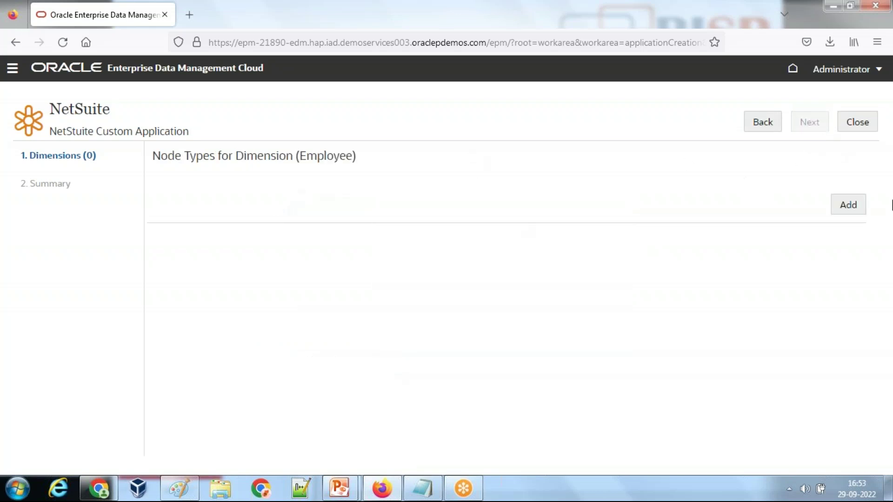
# Step: Add an Employee node type to the Employee dimension
pyautogui.click(856, 212)
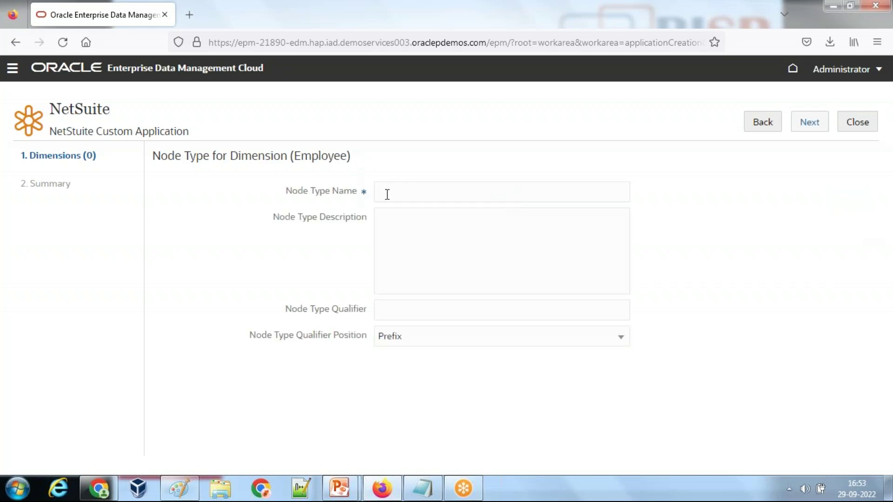
pyautogui.write('Employee')
pyautogui.click(806, 121)
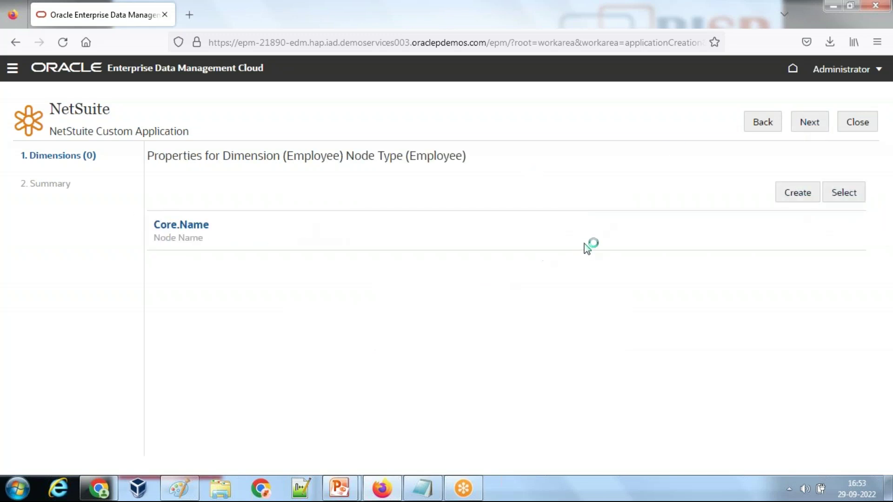
# Step: Set the Core.Name property's column header to Name
pyautogui.doubleClick(425, 334)
pyautogui.write('Name')
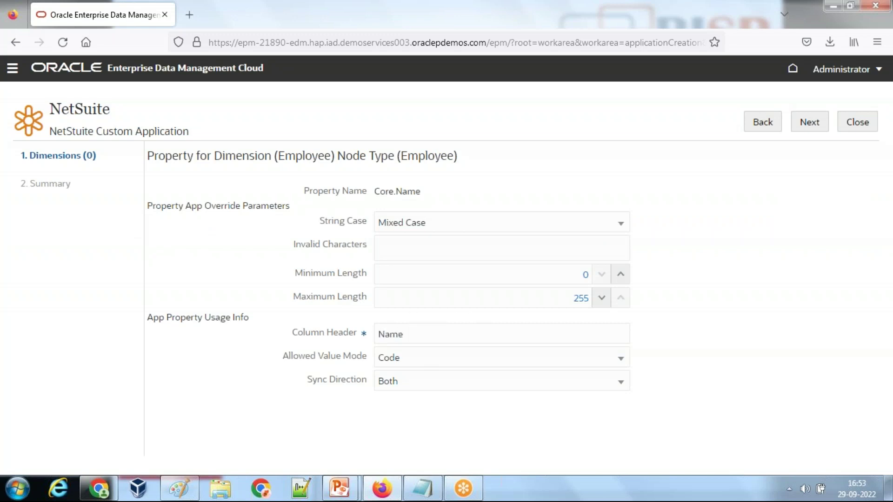
pyautogui.click(810, 123)
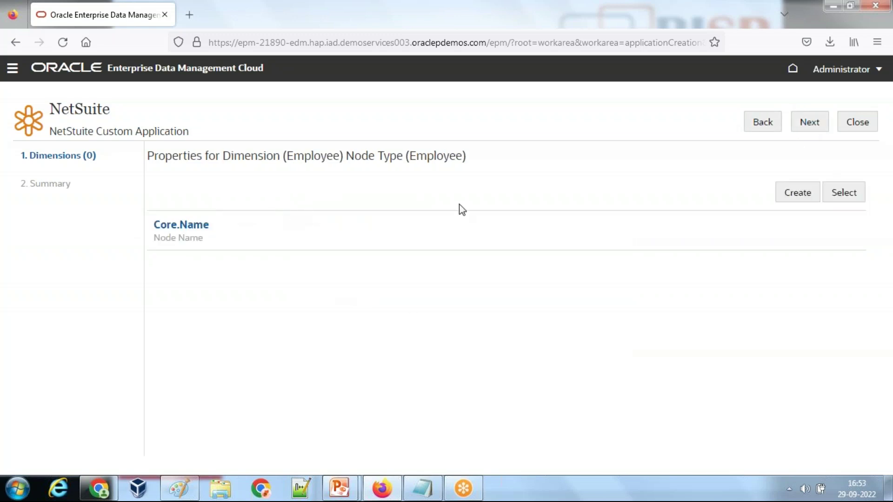
# Step: Start a new property EmployeeEmail_ID based on Custom.String Template
pyautogui.click(798, 192)
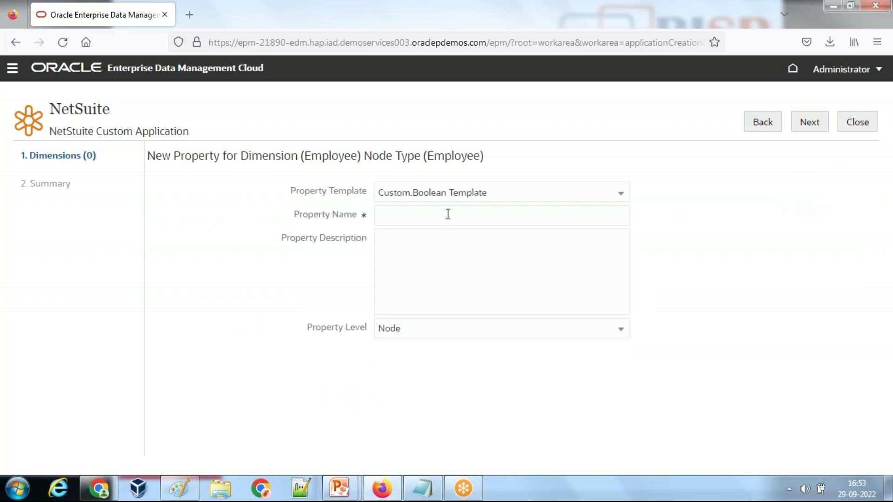
pyautogui.click(420, 217)
pyautogui.write('EmployeeEmail_ID')
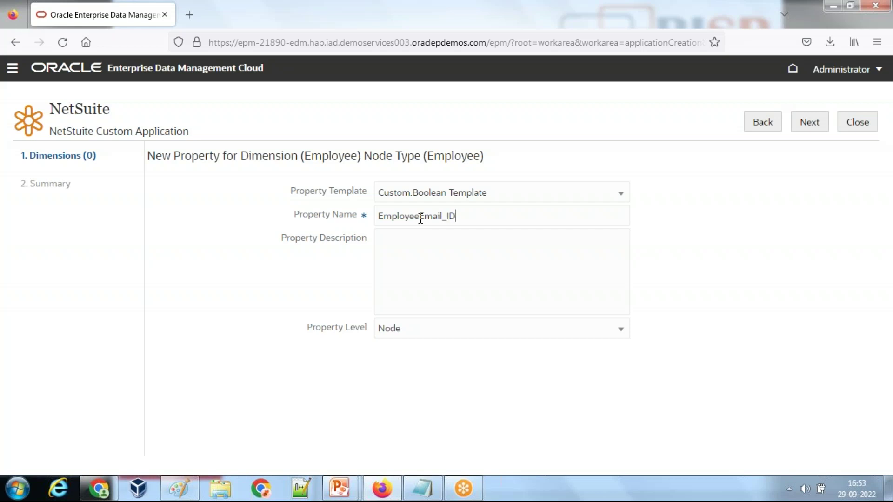
pyautogui.doubleClick(420, 218)
pyautogui.hotkey('ctrl', 'c')
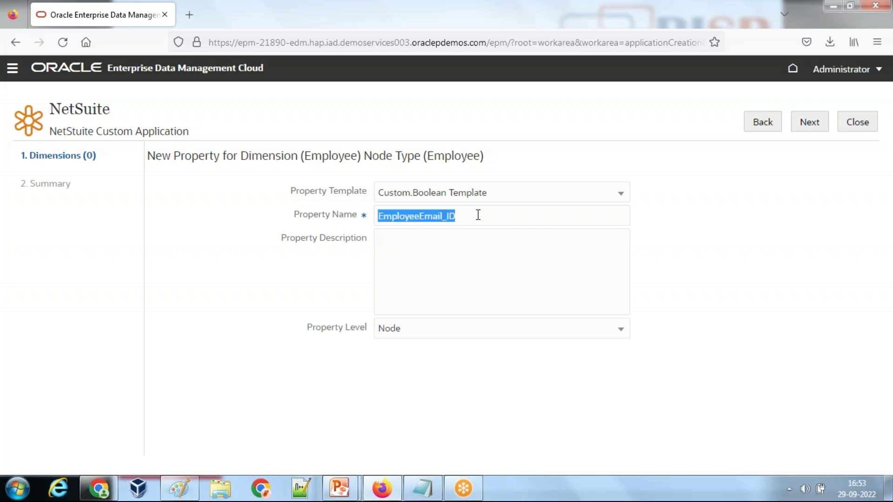
pyautogui.click(492, 199)
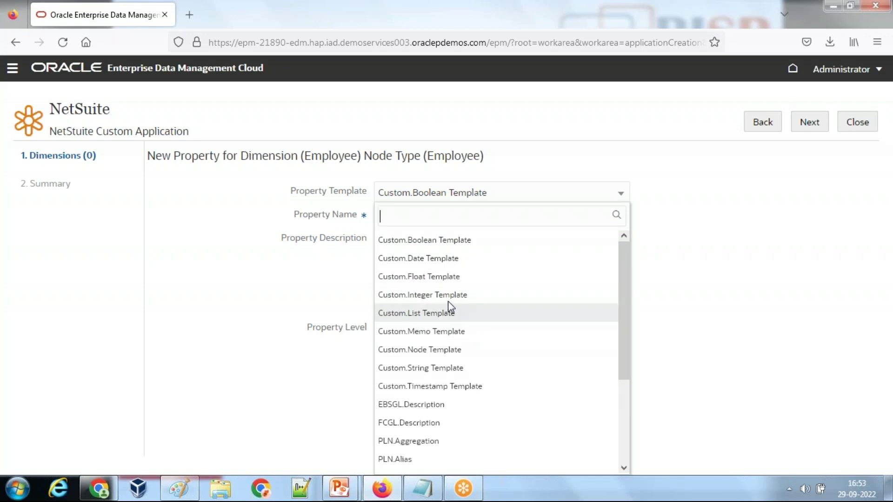
pyautogui.click(421, 368)
# Step: Paste the property name as an indented line in the Notepad notes
pyautogui.click(422, 489)
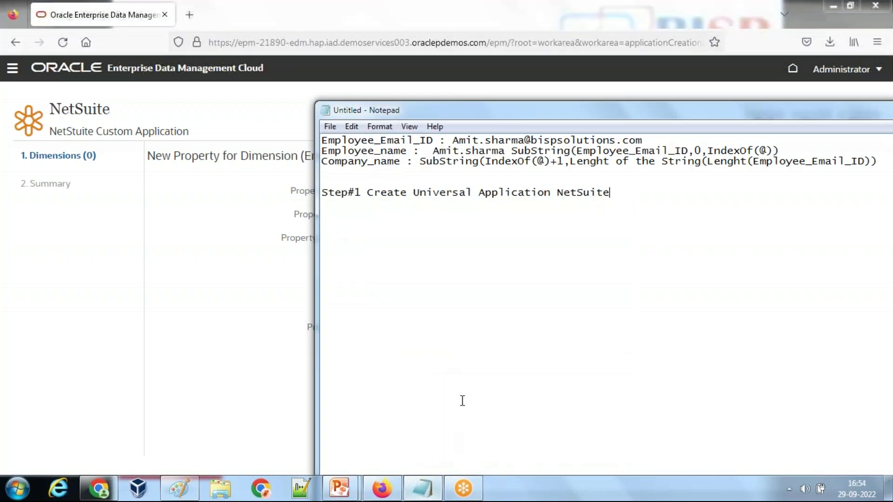
pyautogui.click(659, 198)
pyautogui.hotkey('ctrl', 'v')
pyautogui.press('Tab')
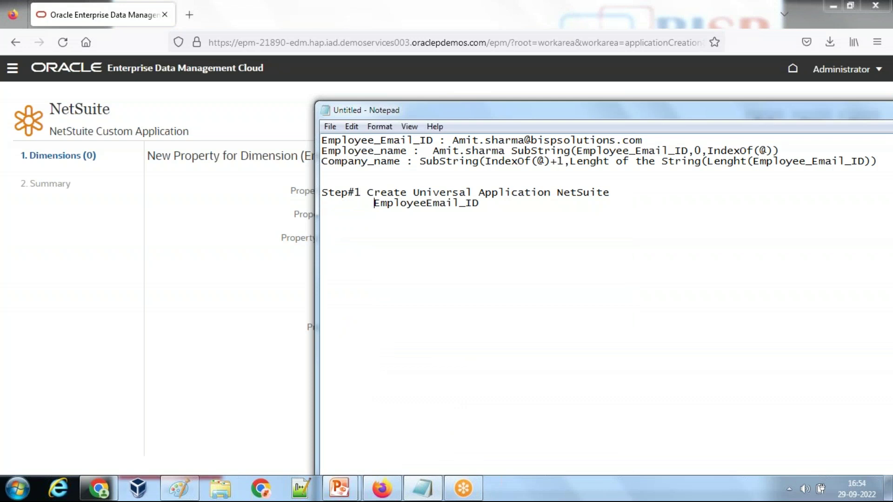
pyautogui.hotkey('alt', 'Tab')
# Step: Save the Custom.EmployeeEmail_ID property to the Employee node type
pyautogui.click(809, 122)
pyautogui.scroll(-2, 460, 345)
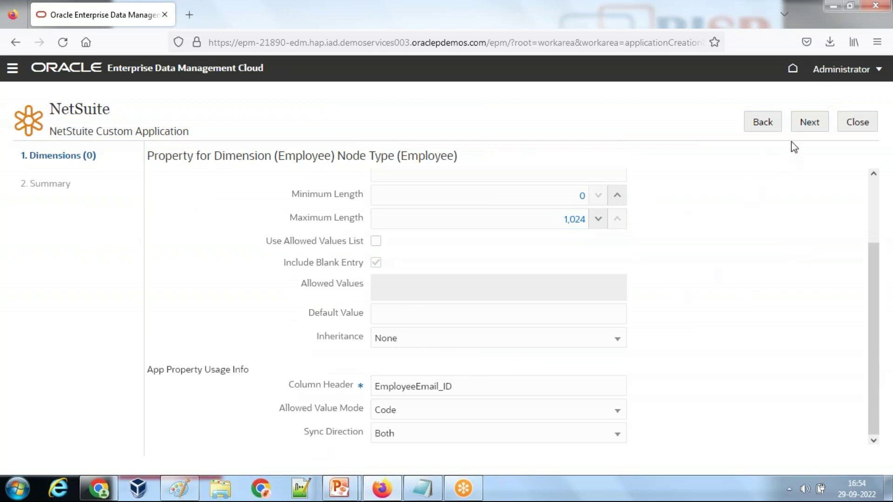
pyautogui.click(810, 128)
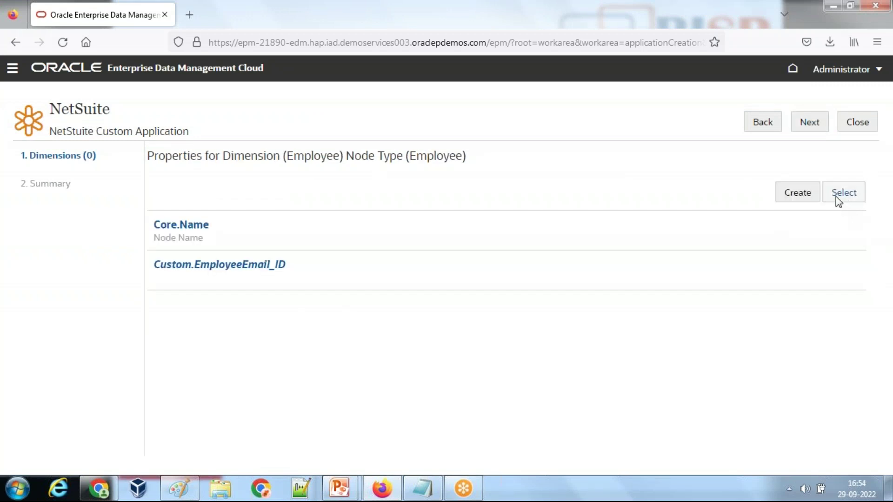
pyautogui.click(797, 192)
# Step: Create a Custom.String Template property named EmployeeName for the Employee node type
pyautogui.click(476, 194)
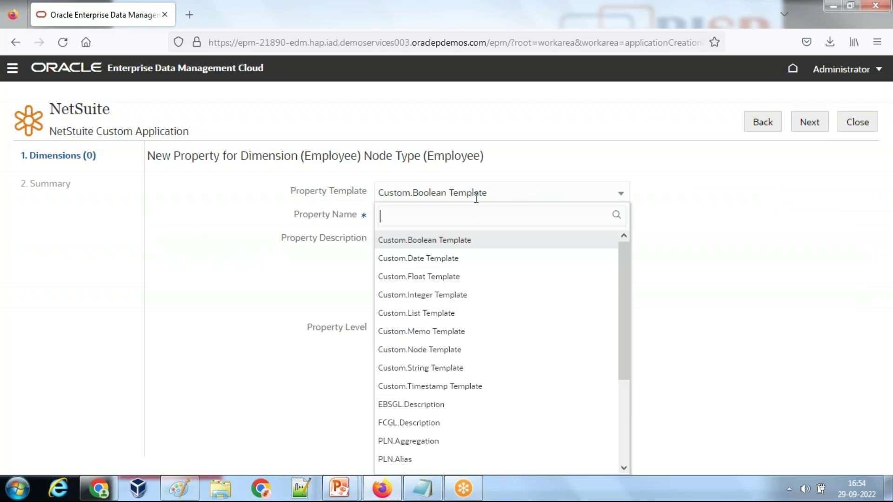
pyautogui.click(436, 369)
pyautogui.write('Empl')
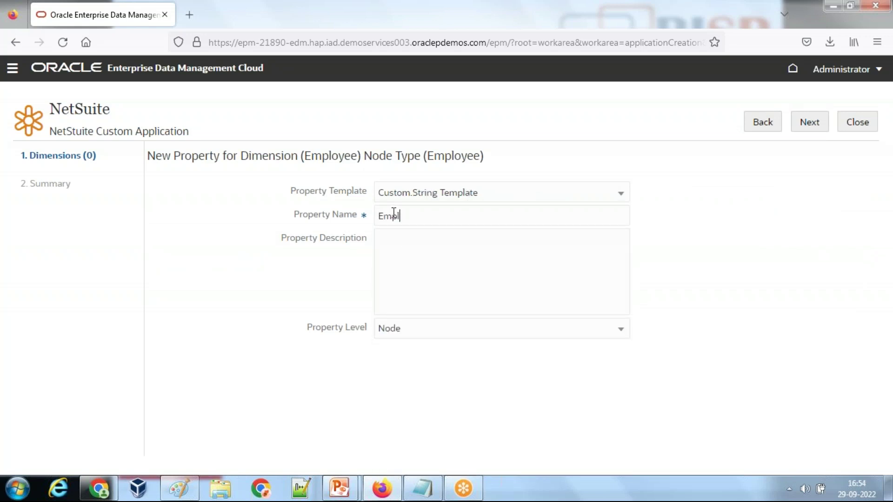
pyautogui.write('oyeeName')
pyautogui.moveTo(453, 217); pyautogui.dragTo(318, 220)
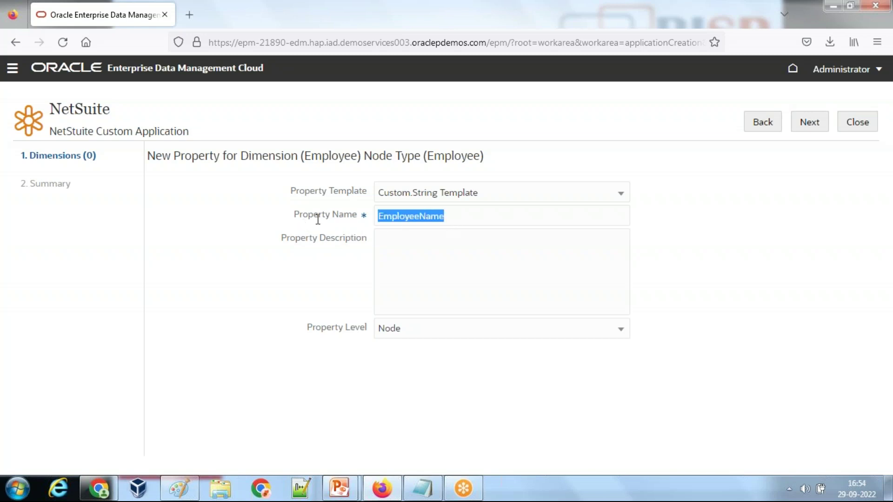
pyautogui.click(809, 123)
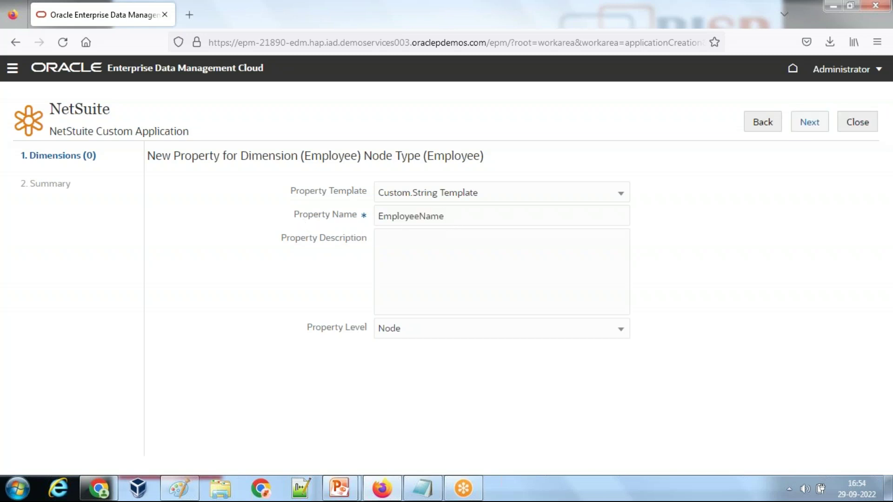
pyautogui.scroll(-2, 407, 386)
pyautogui.click(813, 119)
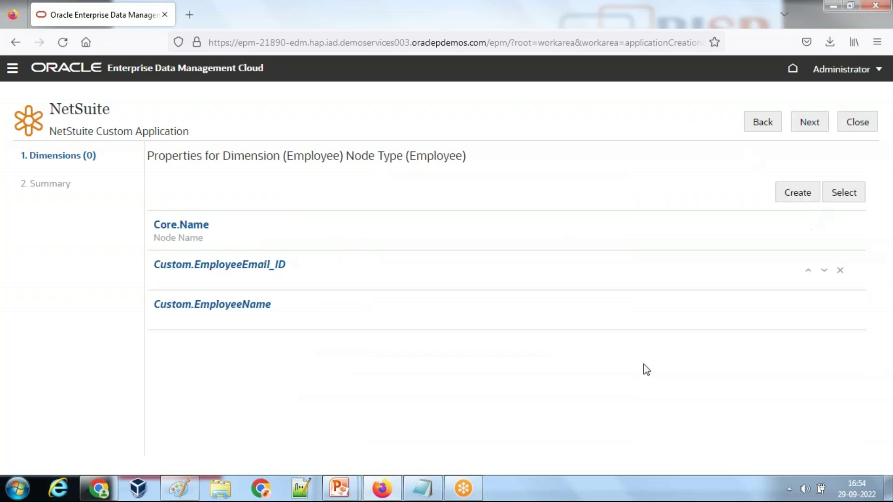
# Step: Add EmployeeName to the Notepad notes, then return to the property list
pyautogui.click(425, 491)
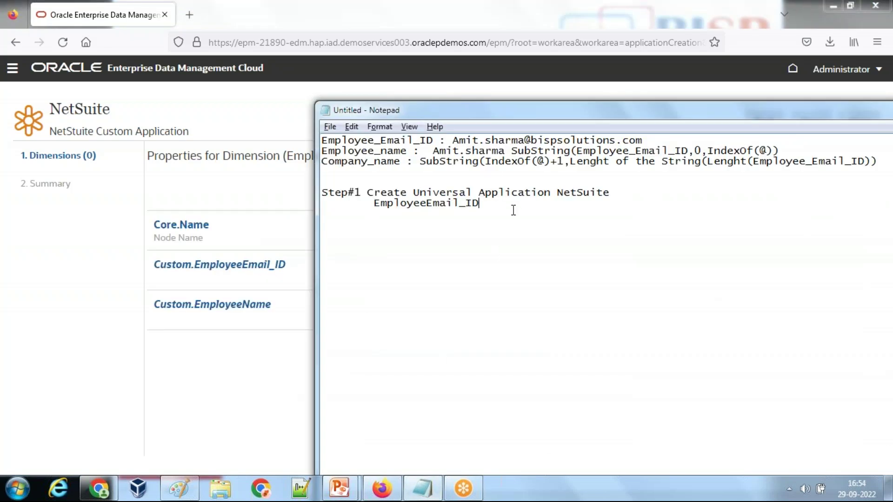
pyautogui.write('EmployeeName')
pyautogui.hotkey('alt', 'Tab')
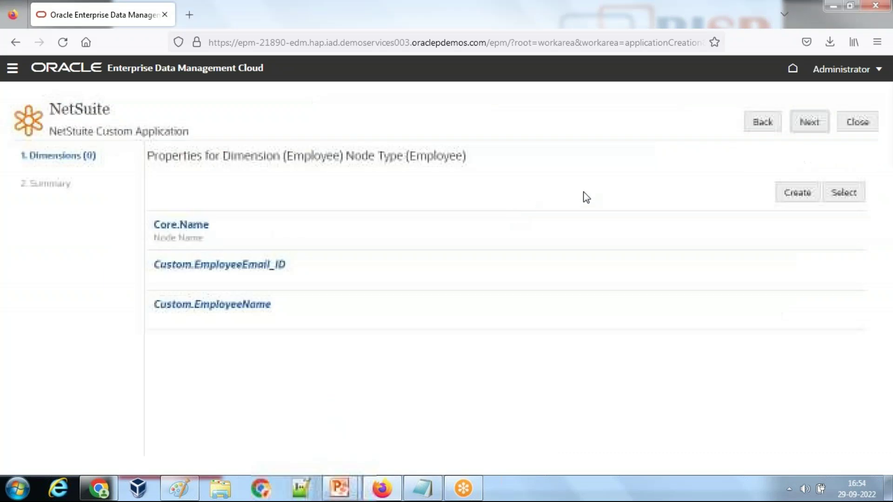
pyautogui.click(799, 193)
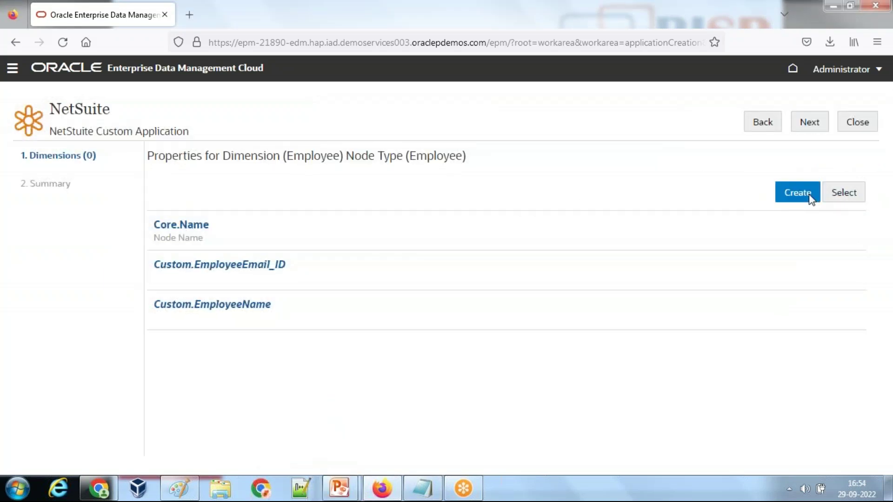
# Step: Create a Custom.String Template property named EmployeeCompany for the Employee node type
pyautogui.click(427, 214)
pyautogui.write('Empl')
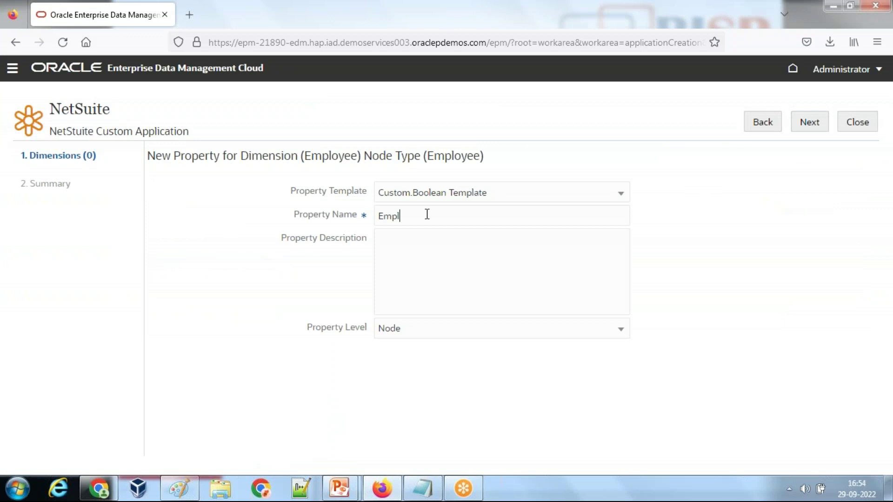
pyautogui.write('oyeeCompany')
pyautogui.click(443, 192)
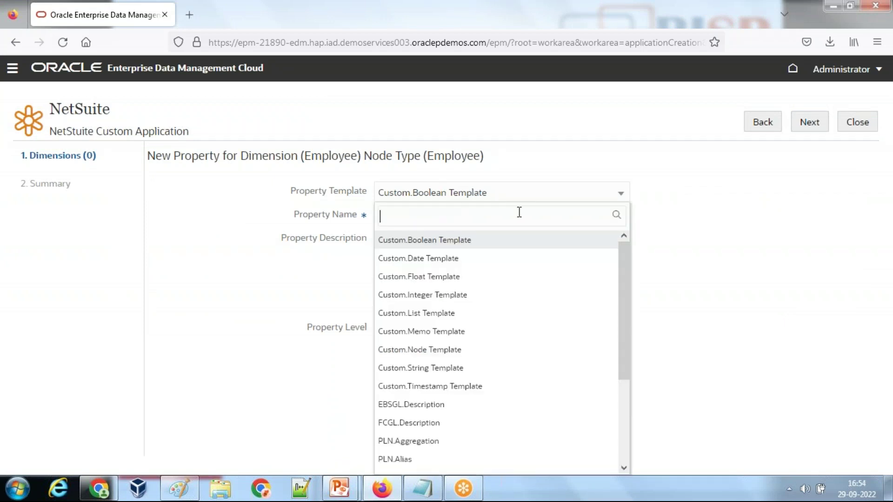
pyautogui.click(425, 368)
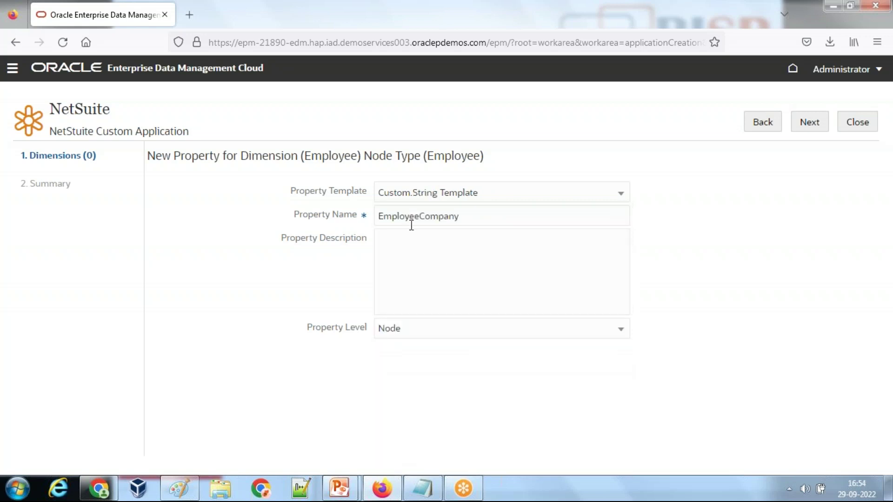
pyautogui.moveTo(458, 217); pyautogui.dragTo(313, 205)
pyautogui.hotkey('ctrl', 'c')
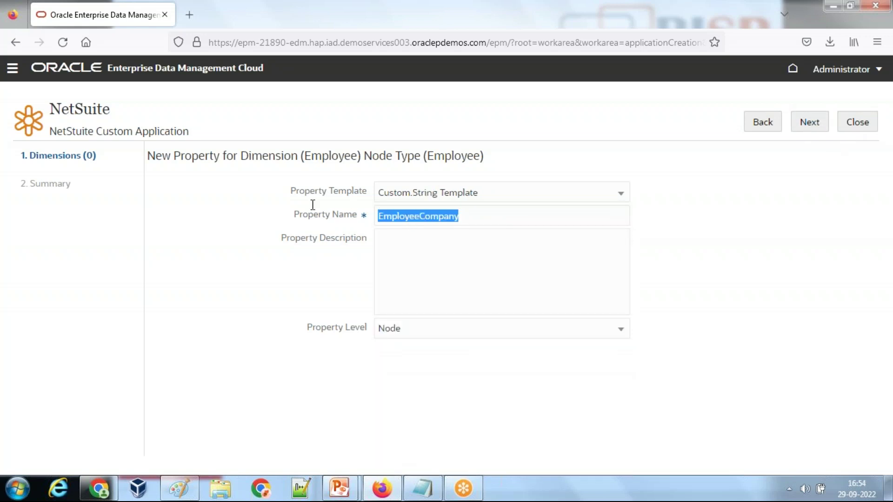
pyautogui.click(806, 131)
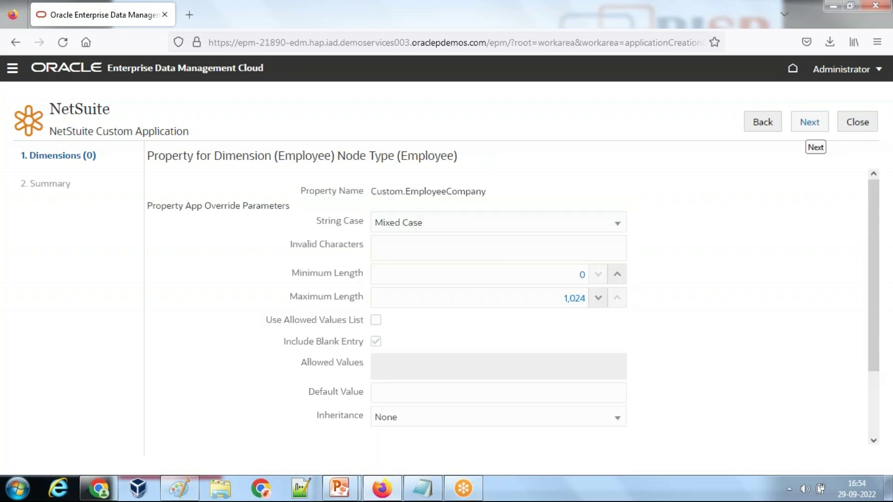
pyautogui.scroll(-3, 774, 239)
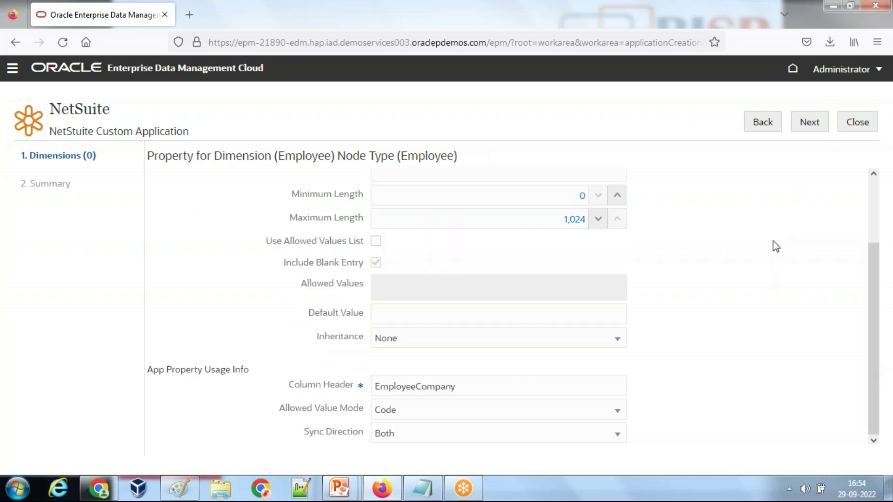
pyautogui.click(804, 125)
# Step: Paste EmployeeCompany under EmployeeName in the notes and advance to import/export settings
pyautogui.click(422, 489)
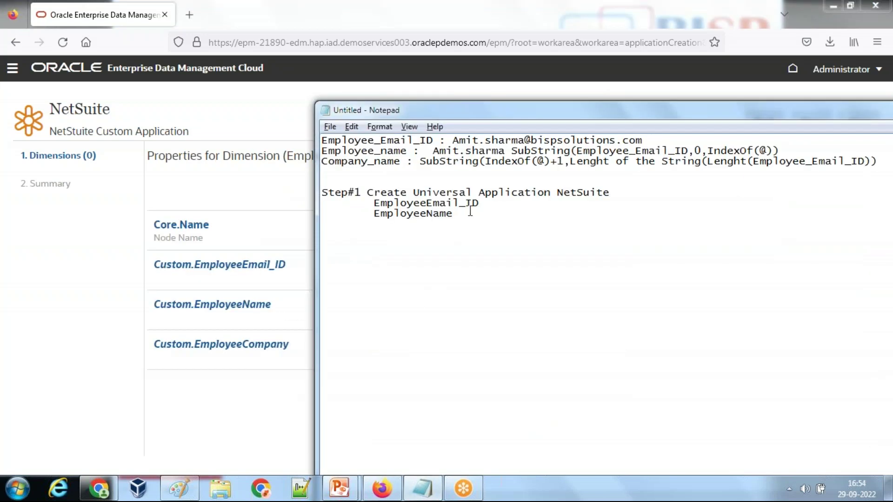
pyautogui.hotkey('ctrl', 'v')
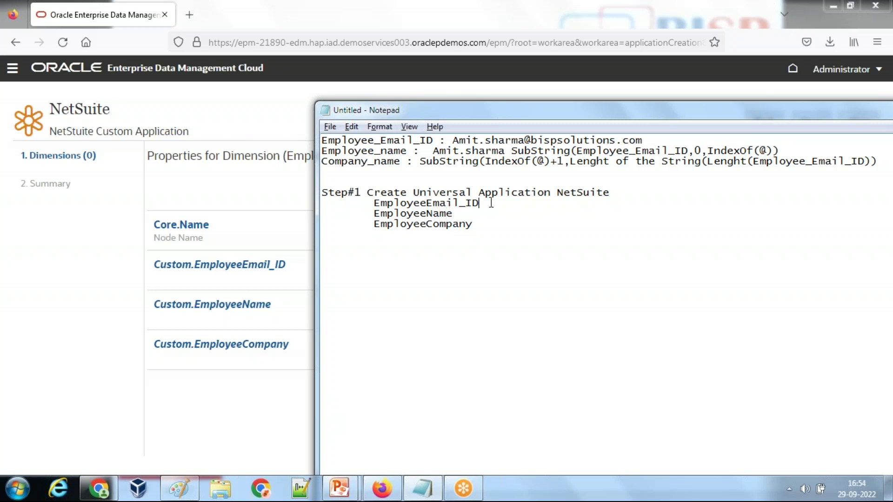
pyautogui.click(382, 488)
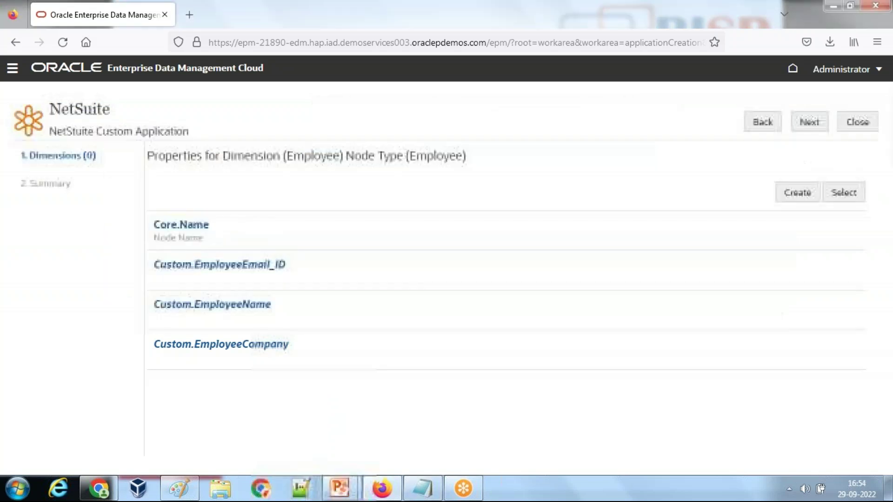
pyautogui.click(809, 122)
# Step: Step through Import/Export and Dimensions to the summary and apply the NetSuite registration
pyautogui.click(810, 122)
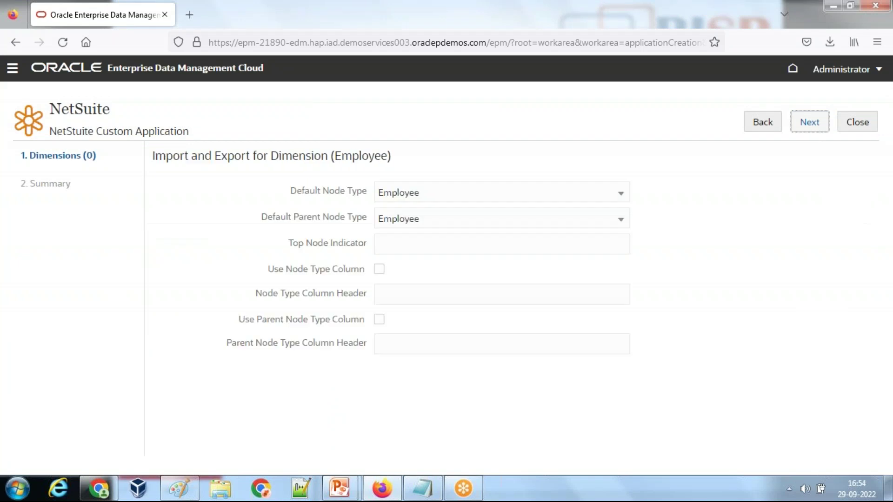
pyautogui.click(808, 121)
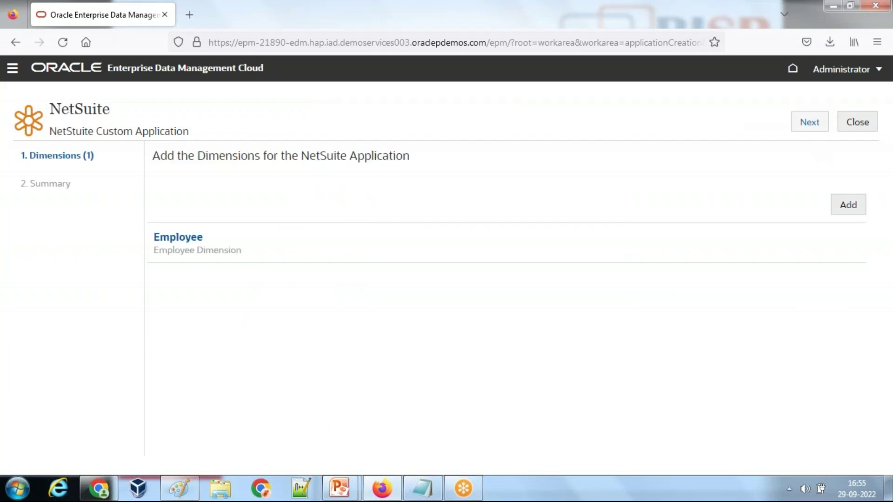
pyautogui.click(816, 127)
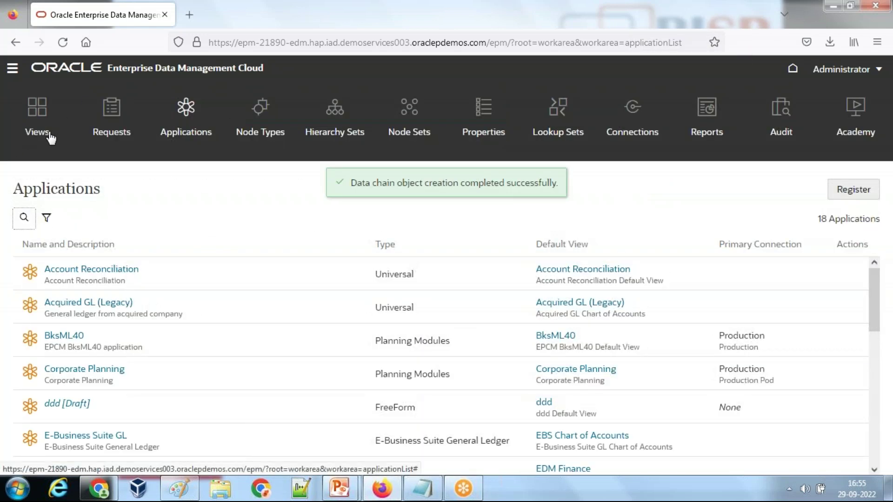
# Step: Confirm the NetSuite view's Employee list is empty, then bring up the Properties list
pyautogui.click(49, 136)
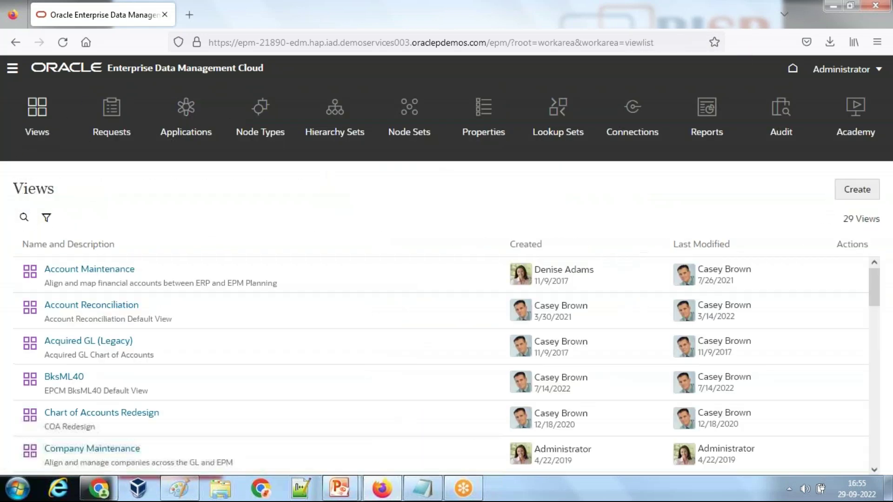
pyautogui.scroll(-10, 230, 355)
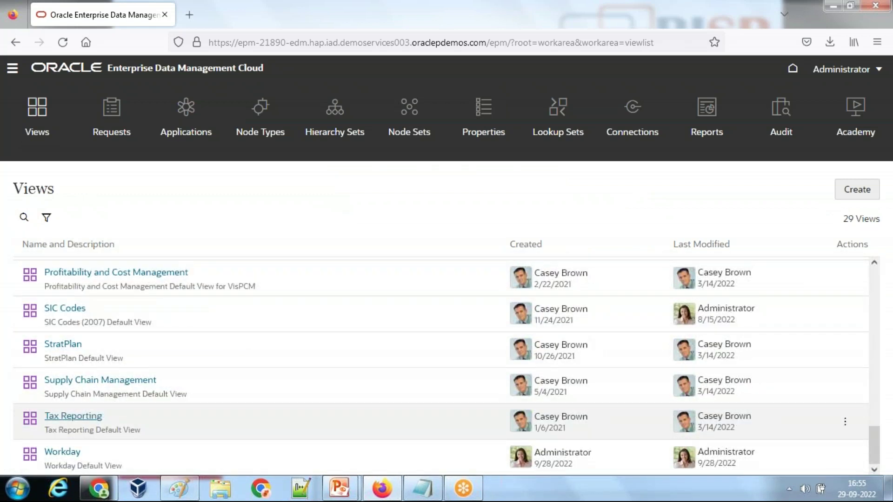
pyautogui.scroll(4, 75, 372)
pyautogui.click(70, 351)
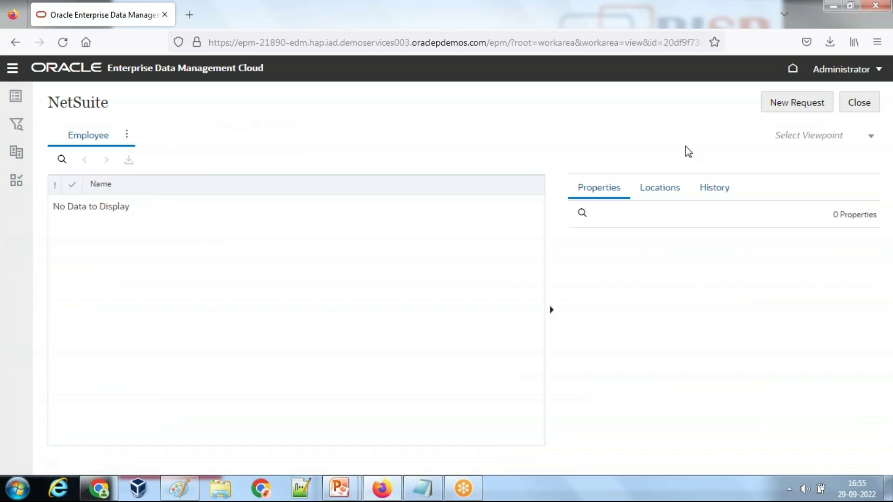
pyautogui.click(860, 109)
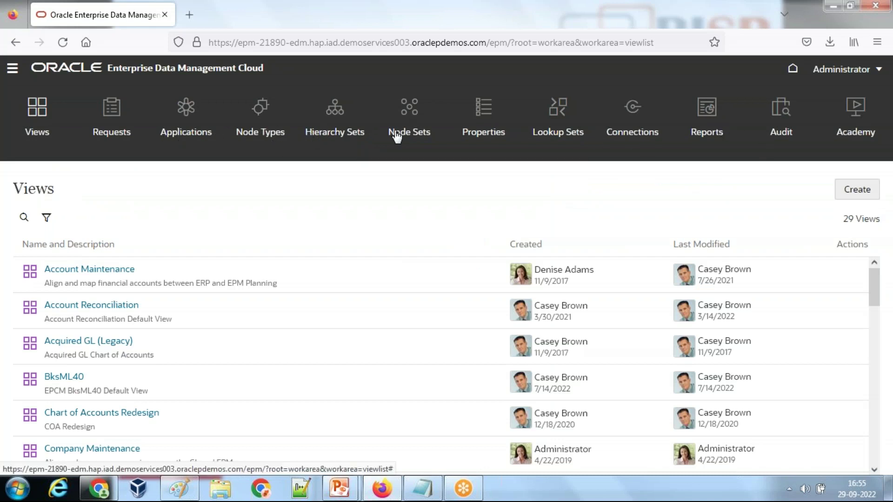
pyautogui.click(484, 138)
pyautogui.hotkey('alt', 'Tab')
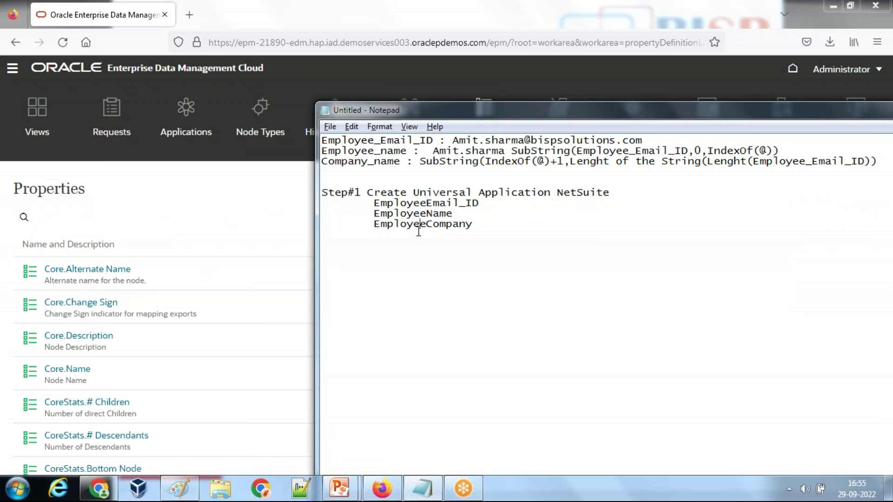
# Step: Copy SubString(Employee_Email_ID,0,IndexOf(@)) next to EmployeeName in the notes
pyautogui.moveTo(453, 214); pyautogui.dragTo(376, 215)
pyautogui.moveTo(512, 151); pyautogui.dragTo(796, 152)
pyautogui.hotkey('ctrl', 'c')
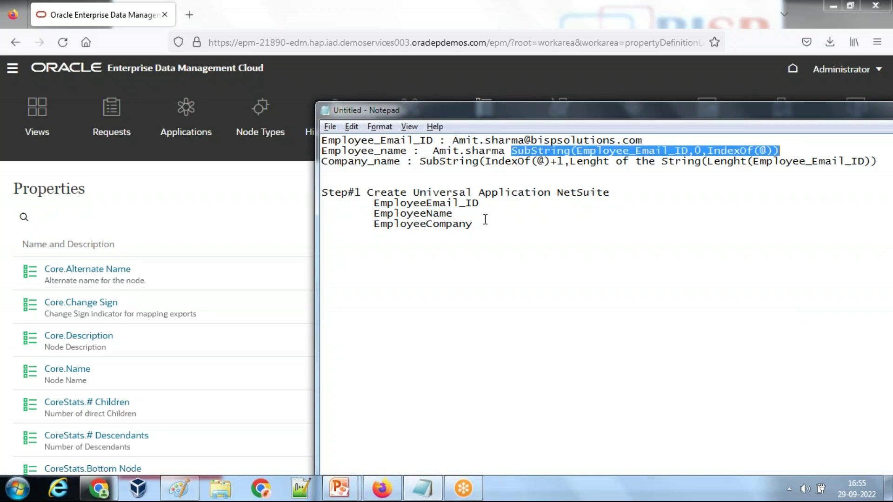
pyautogui.click(477, 208)
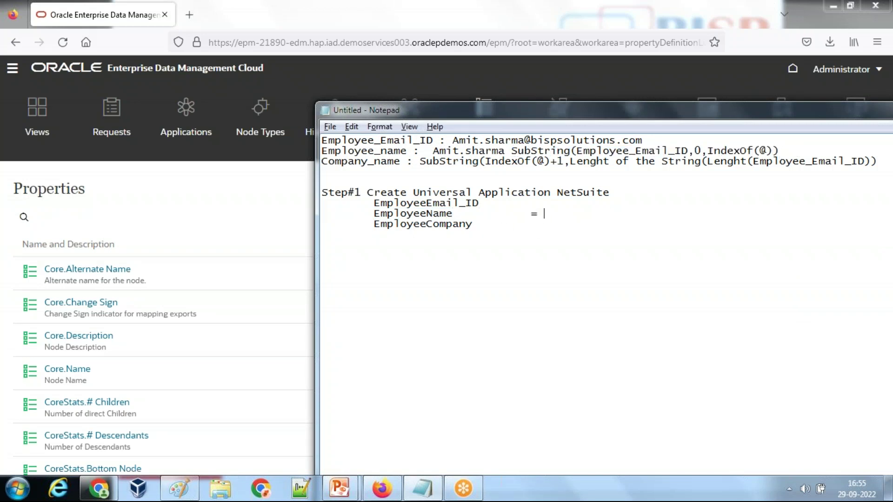
pyautogui.hotkey('ctrl', 'v')
pyautogui.click(158, 219)
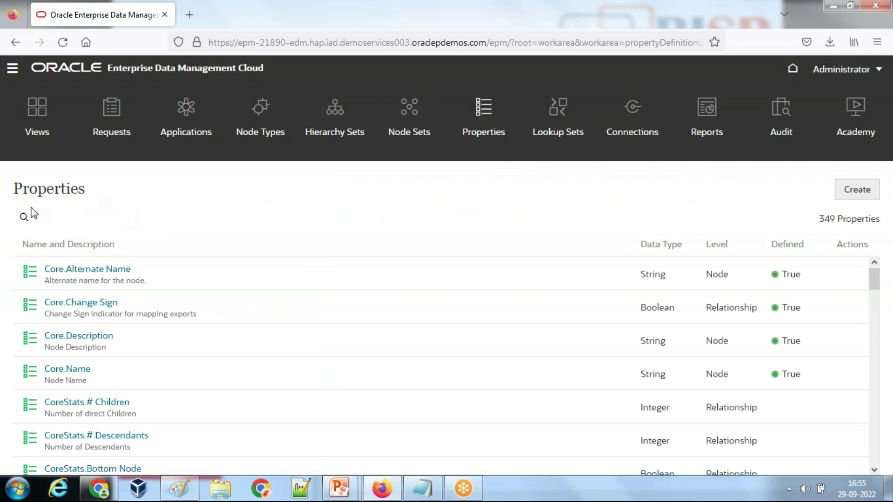
# Step: Find Custom.EmployeeName and change its NetSuite default type from None to Derived
pyautogui.click(75, 215)
pyautogui.write('Empl')
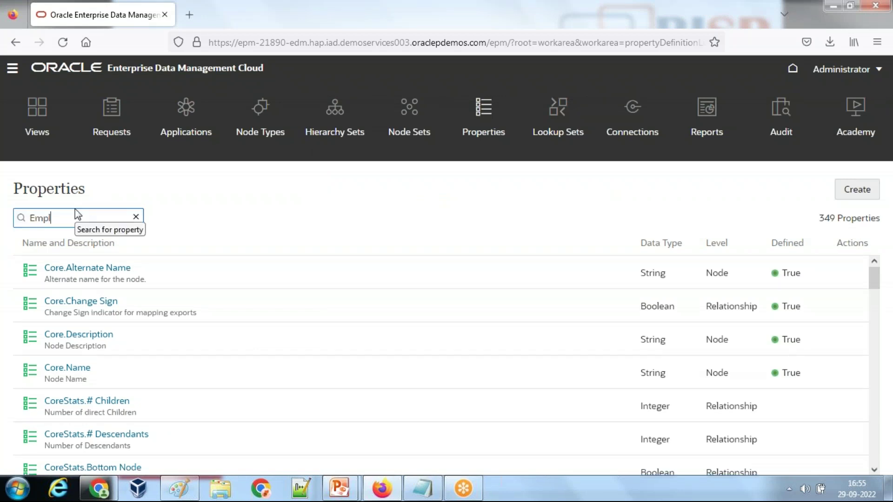
pyautogui.write('oyeeName')
pyautogui.click(116, 270)
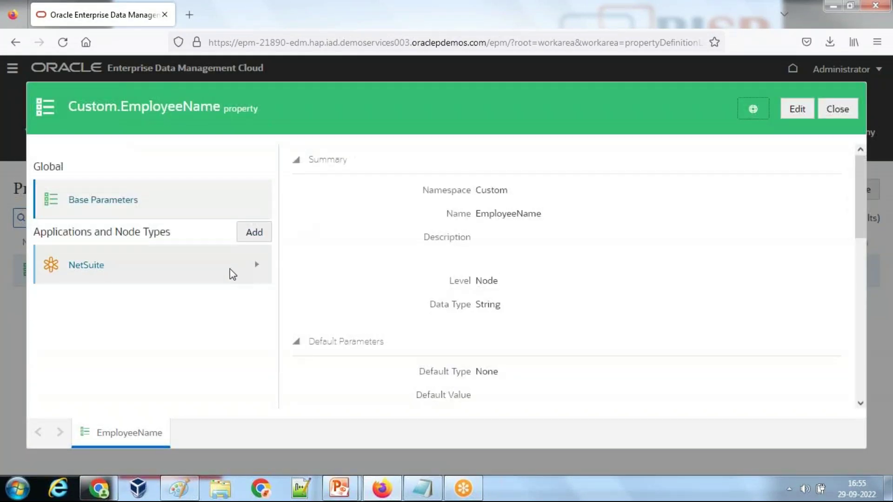
pyautogui.scroll(-4, 567, 280)
pyautogui.click(788, 112)
pyautogui.click(489, 188)
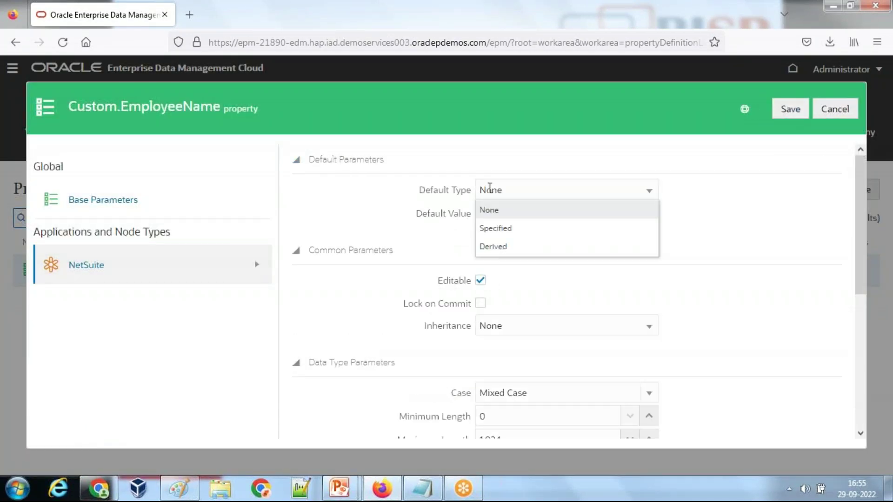
pyautogui.click(513, 251)
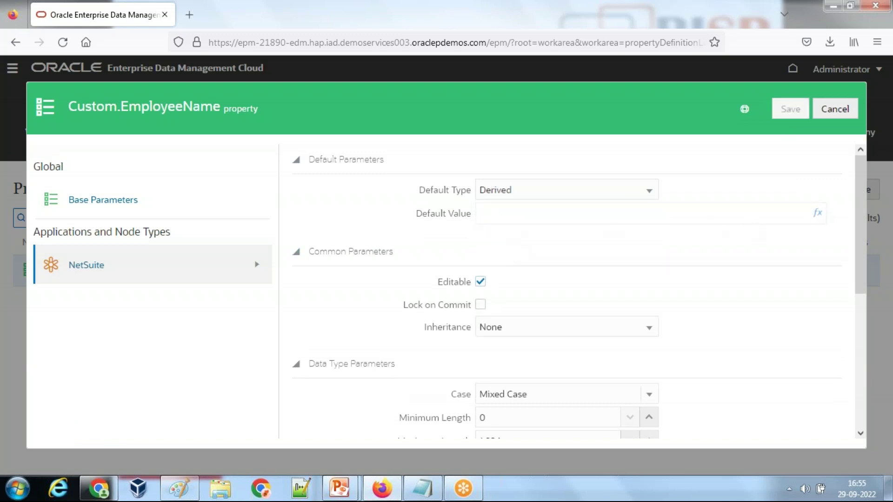
pyautogui.click(817, 212)
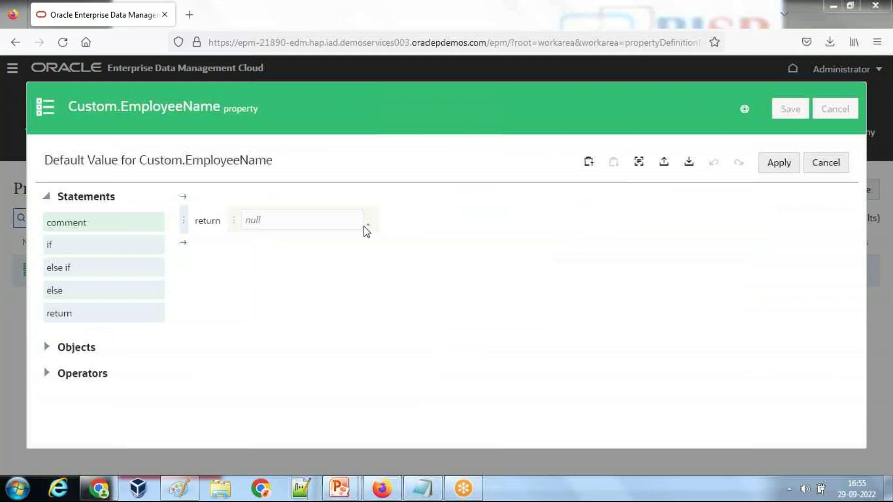
# Step: Make the return value a substring call on node.properties.Custom.EmployeeEmail_ID, checking the example slide
pyautogui.hotkey('alt', 'Tab')
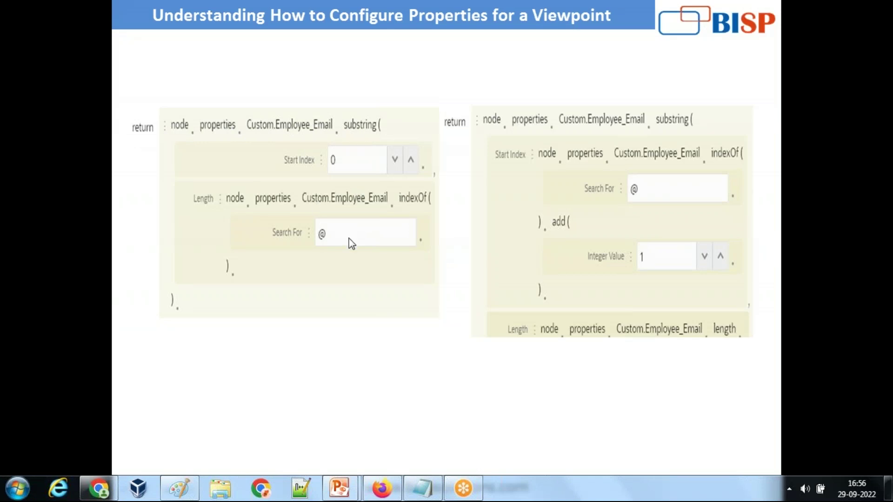
pyautogui.hotkey('alt', 'Tab')
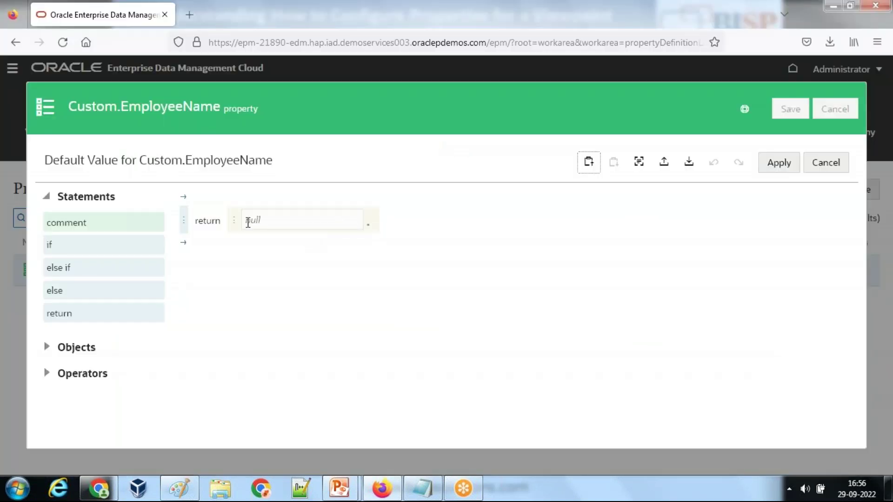
pyautogui.click(237, 229)
pyautogui.click(265, 207)
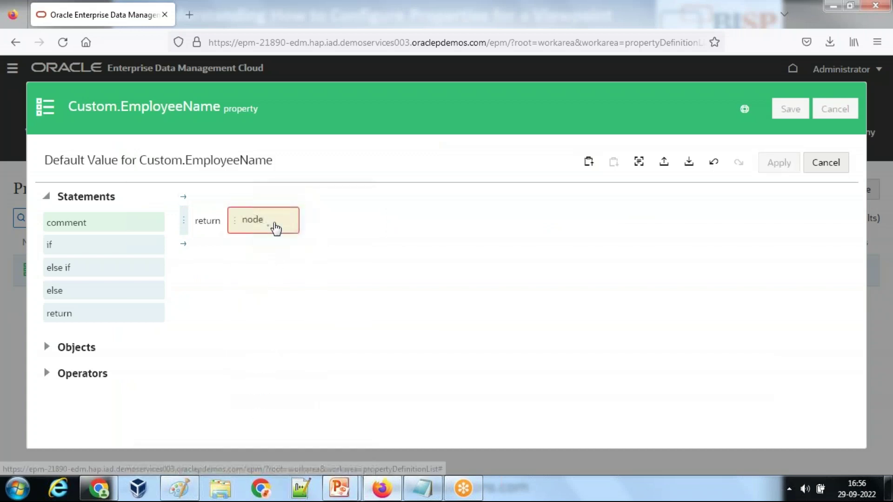
pyautogui.click(275, 232)
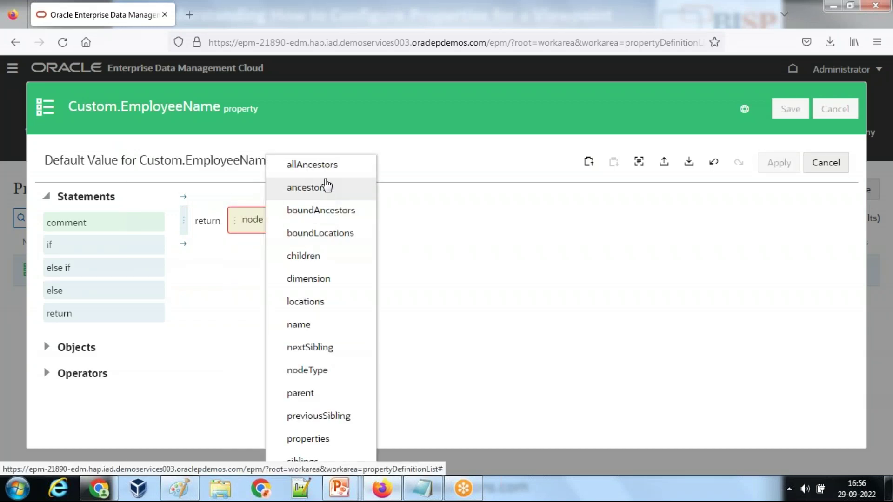
pyautogui.click(320, 439)
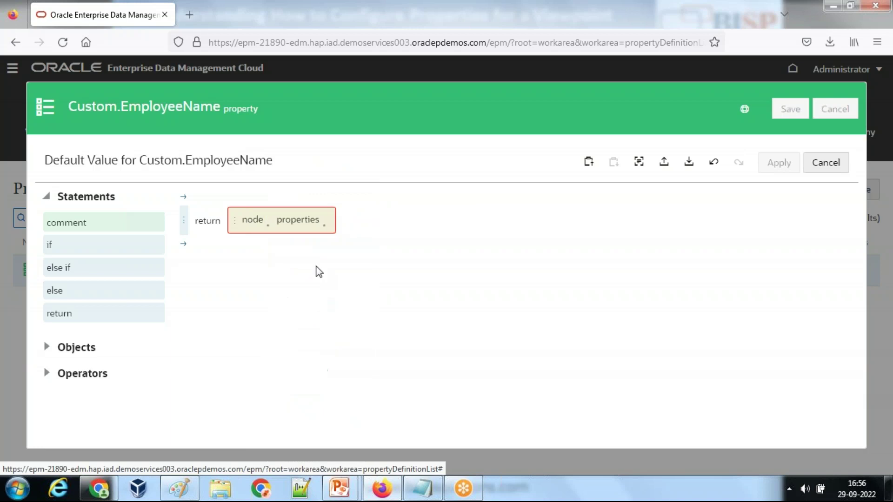
pyautogui.click(324, 231)
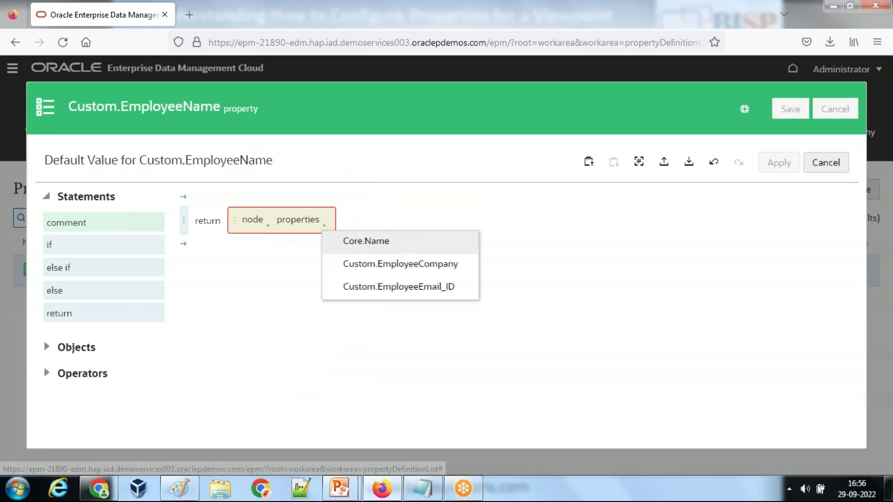
pyautogui.click(410, 289)
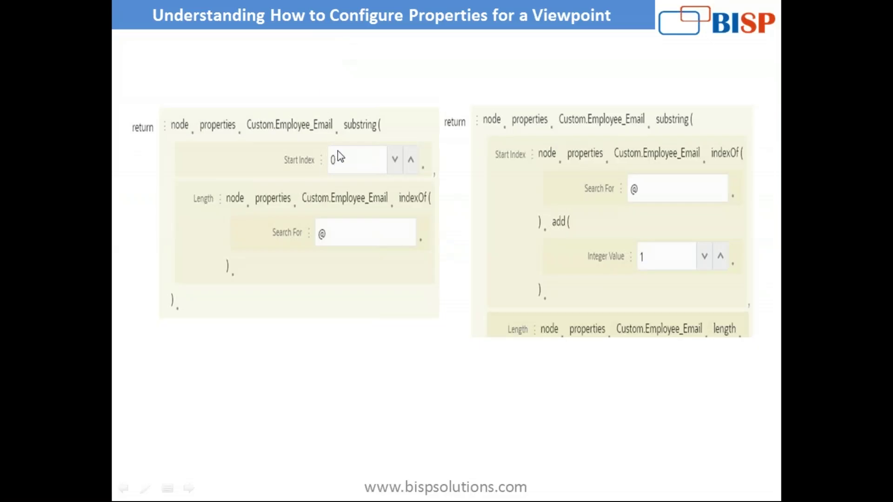
pyautogui.hotkey('alt', 'Tab')
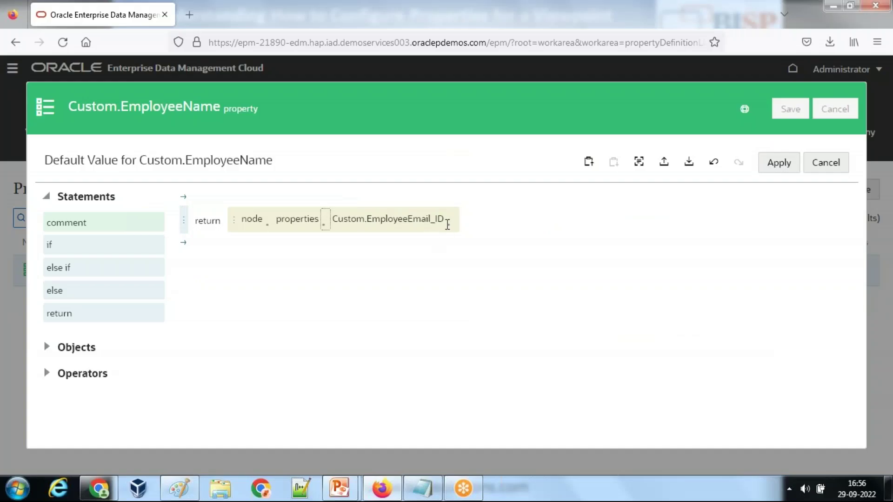
pyautogui.click(450, 226)
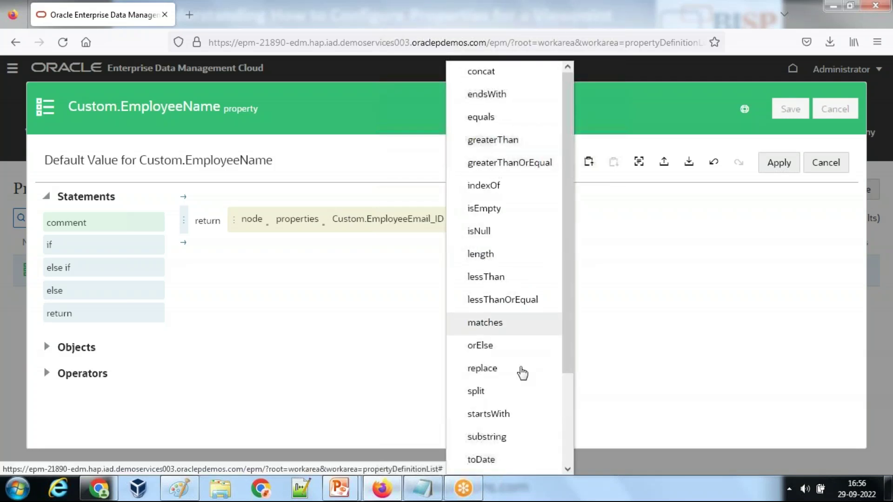
pyautogui.click(484, 437)
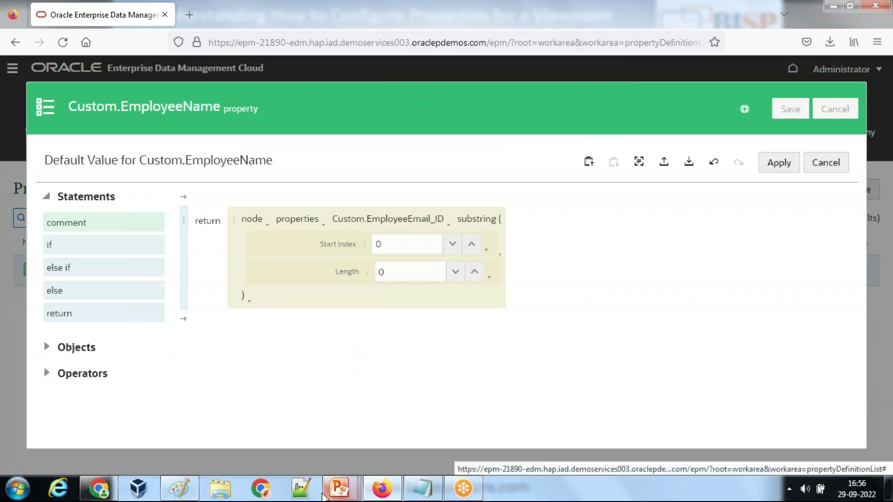
# Step: Set the substring Length to node.properties.Custom.EmployeeEmail_ID.indexOf('@')
pyautogui.moveTo(332, 491)
pyautogui.click(372, 436)
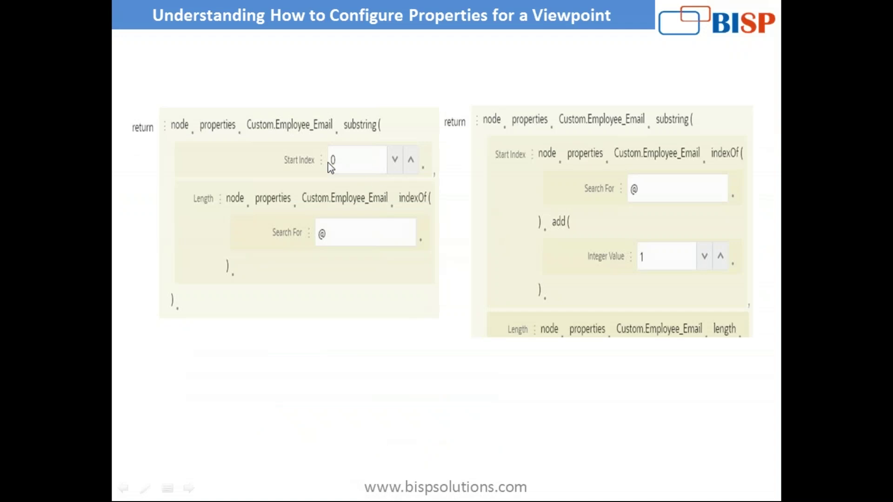
pyautogui.hotkey('alt', 'Tab')
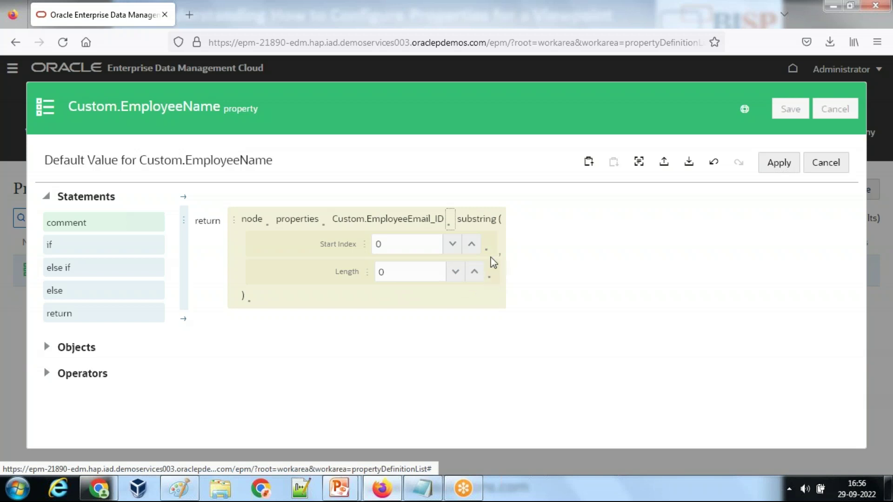
pyautogui.click(367, 275)
pyautogui.click(407, 68)
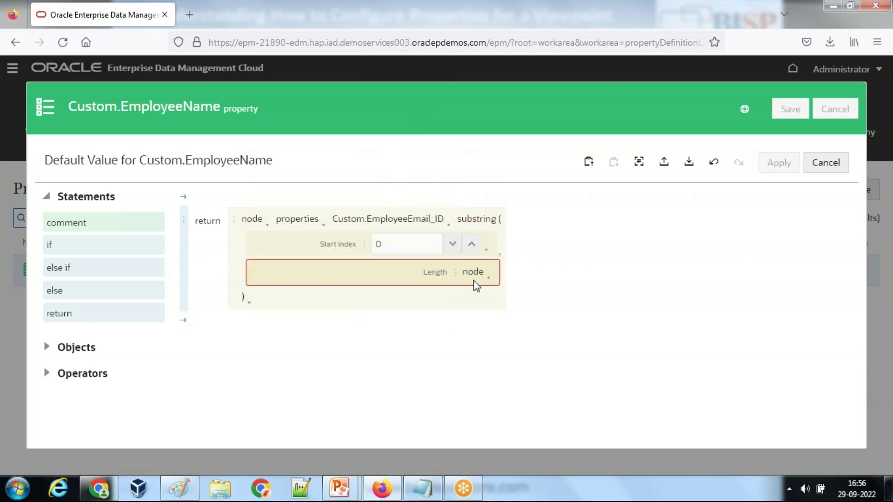
pyautogui.click(491, 280)
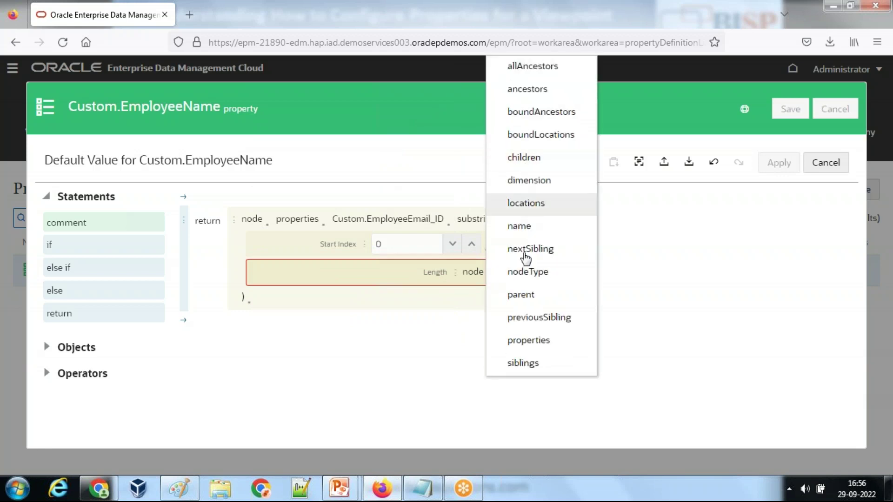
pyautogui.click(528, 340)
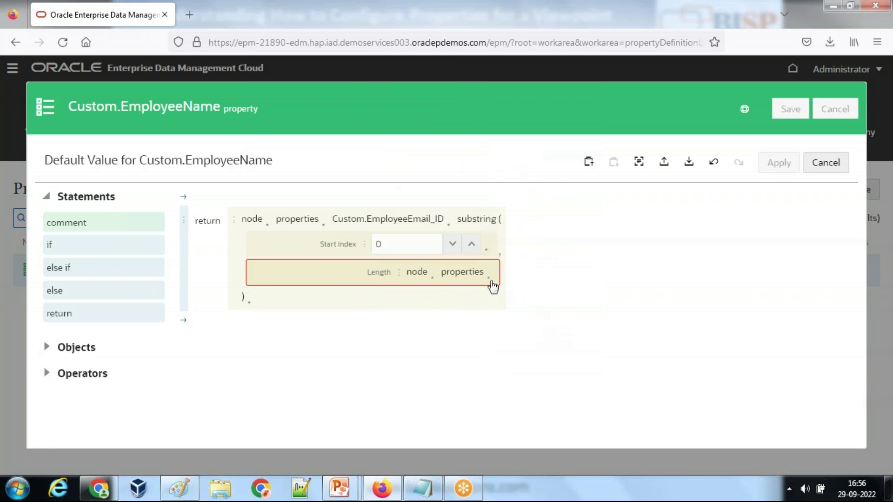
pyautogui.click(490, 281)
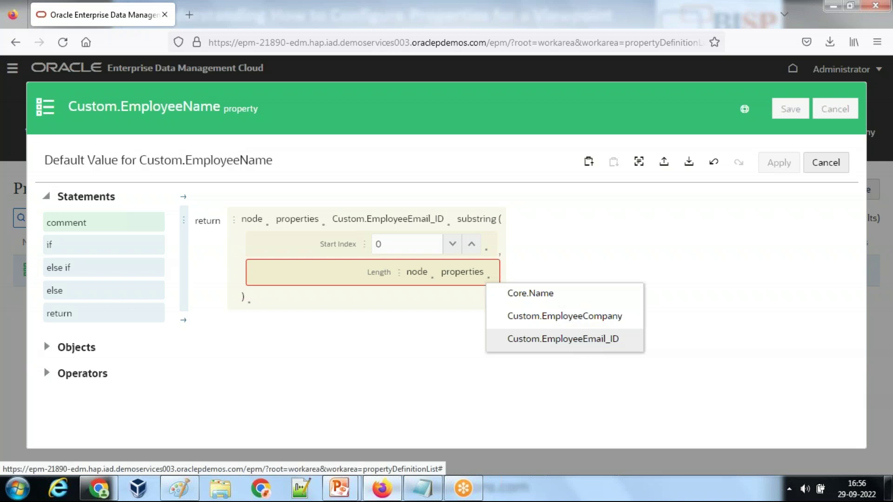
pyautogui.click(538, 339)
pyautogui.click(516, 280)
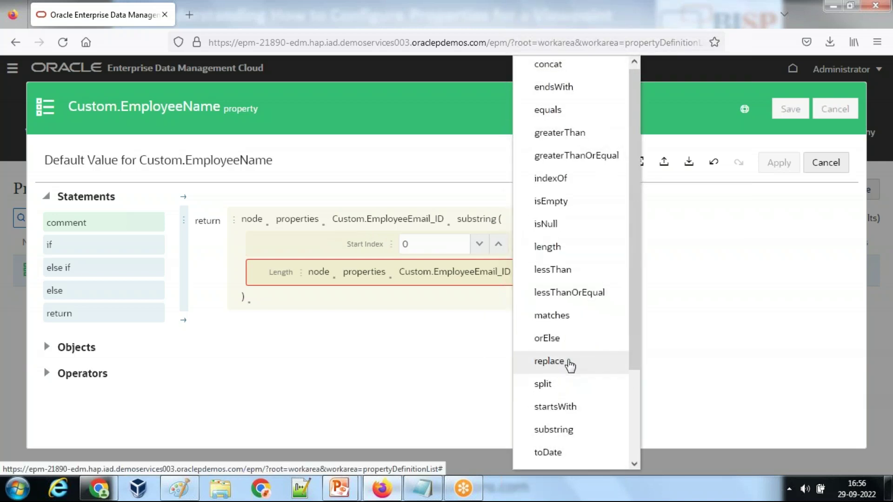
pyautogui.scroll(-2, 568, 365)
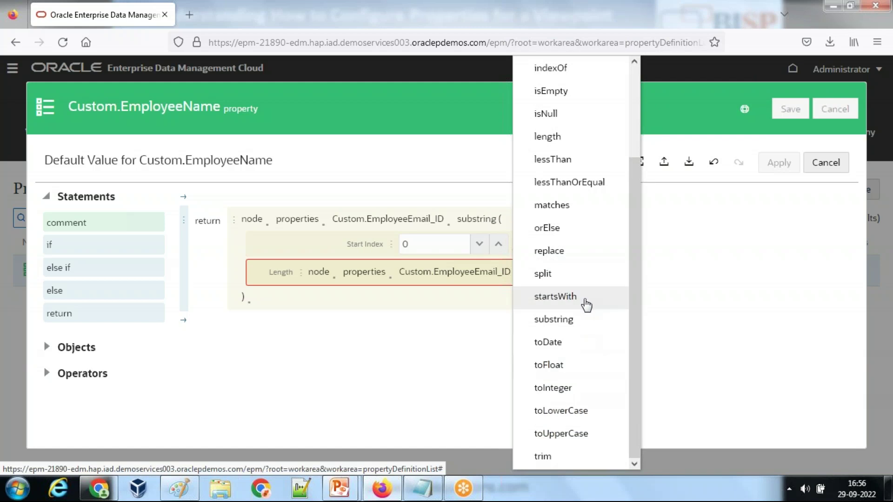
pyautogui.scroll(1, 589, 319)
pyautogui.scroll(2, 588, 318)
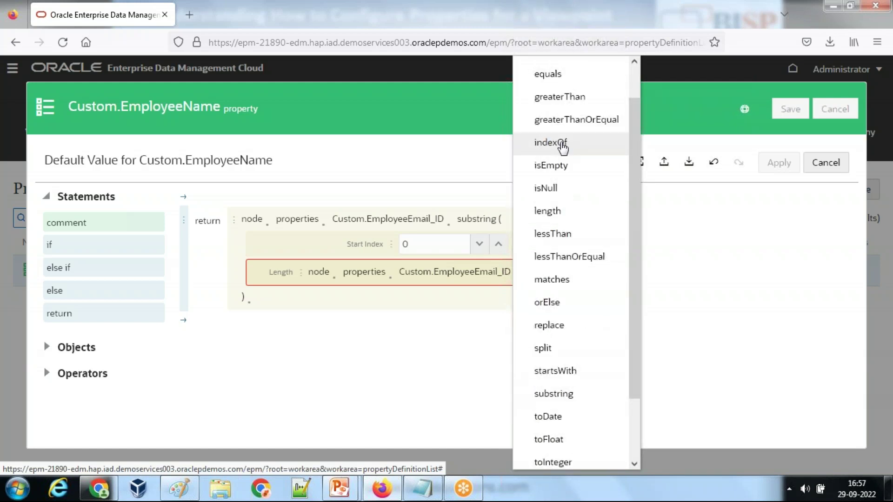
pyautogui.click(562, 145)
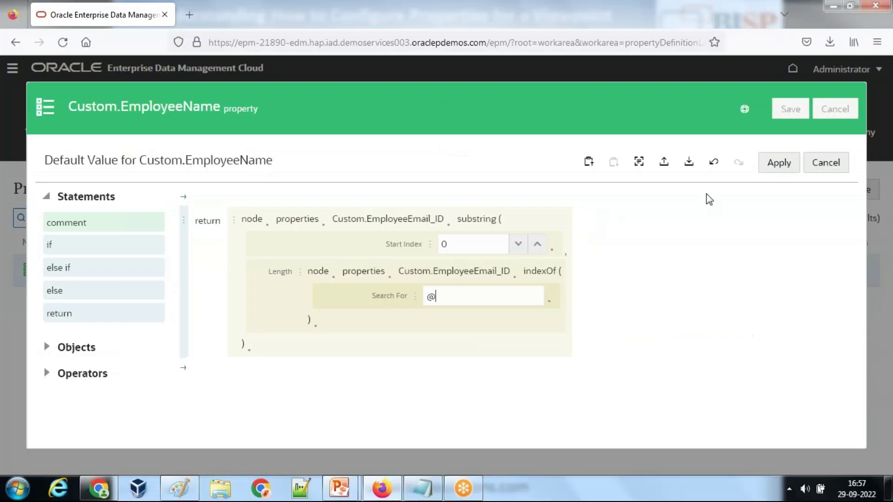
# Step: Apply the expression, save the EmployeeName property despite the warning, and close it
pyautogui.click(773, 164)
pyautogui.click(773, 164)
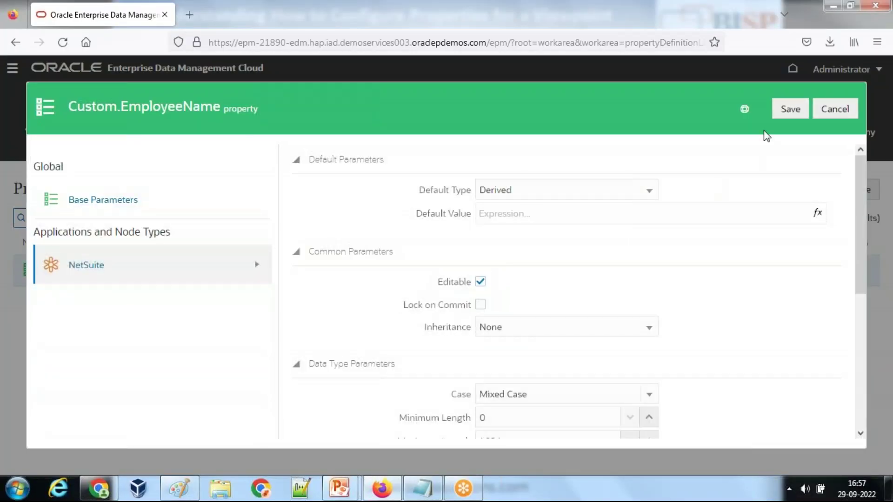
pyautogui.click(790, 109)
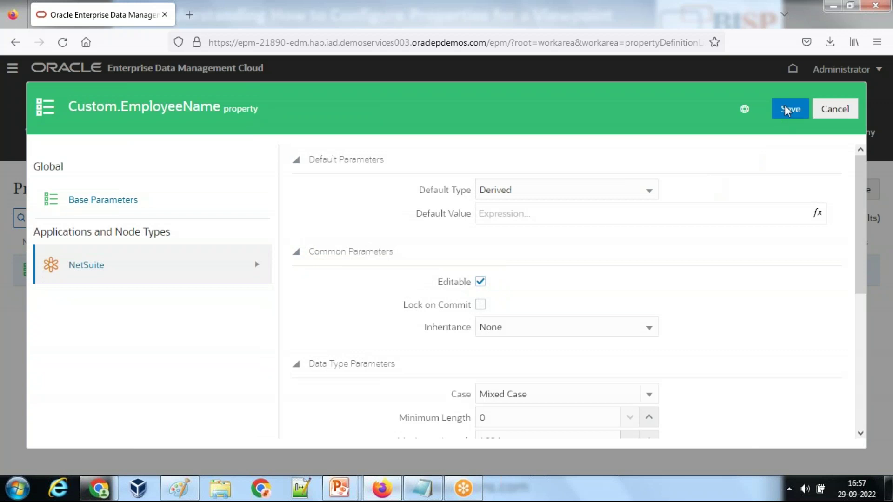
pyautogui.click(811, 423)
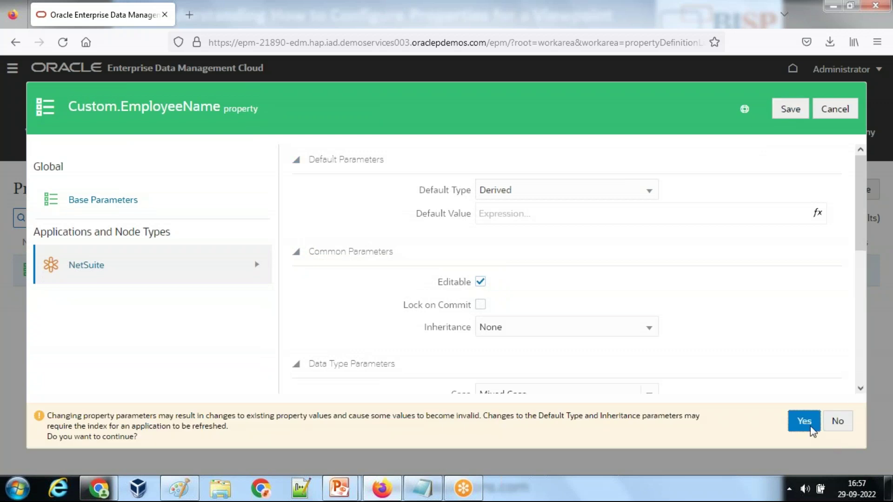
pyautogui.click(837, 109)
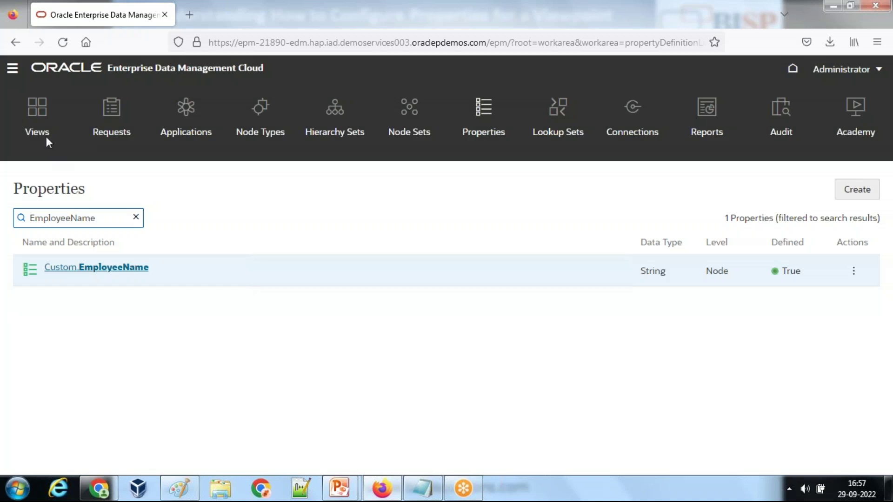
pyautogui.click(46, 137)
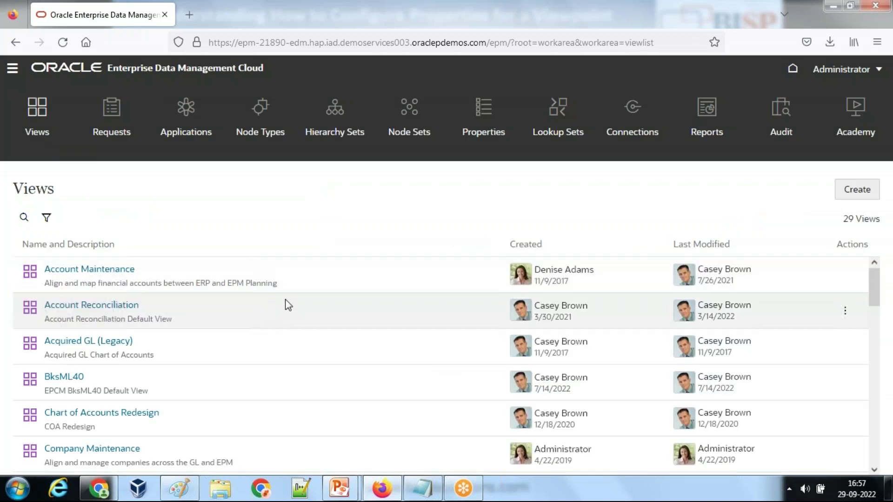
# Step: Open the NetSuite view and add a new top-level Employee node
pyautogui.scroll(-15, 349, 303)
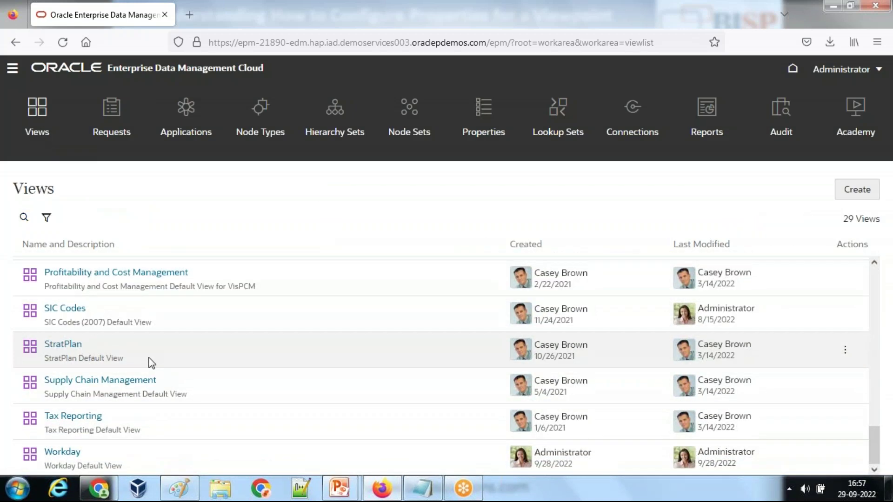
pyautogui.scroll(4, 149, 361)
pyautogui.click(73, 349)
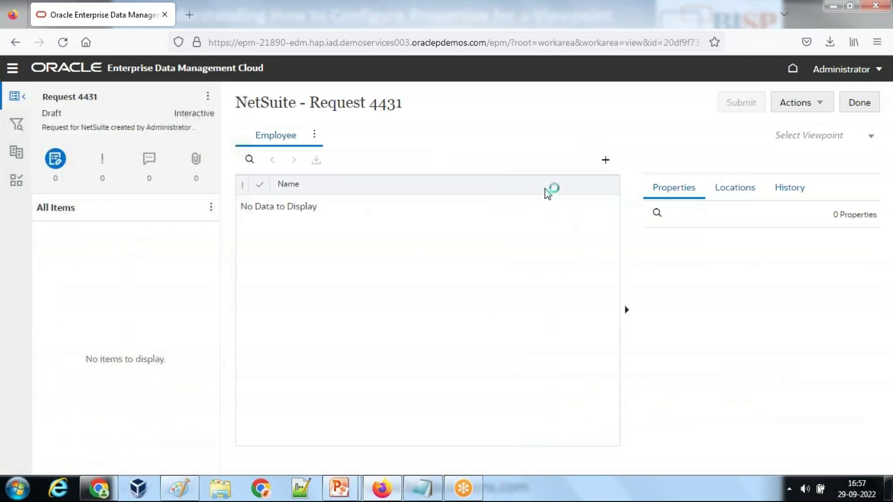
pyautogui.click(606, 160)
pyautogui.click(622, 184)
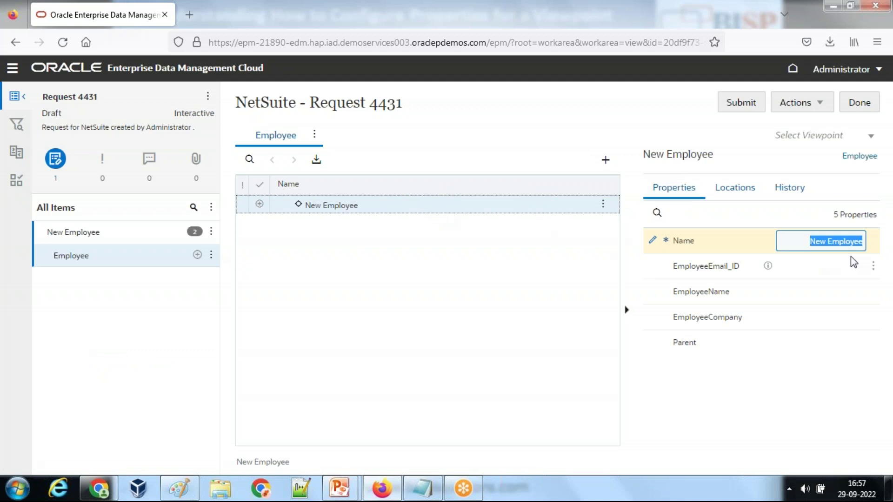
# Step: Enter the node name and the employee's e-mail address, then check the derived EmployeeName
pyautogui.write('Amit')
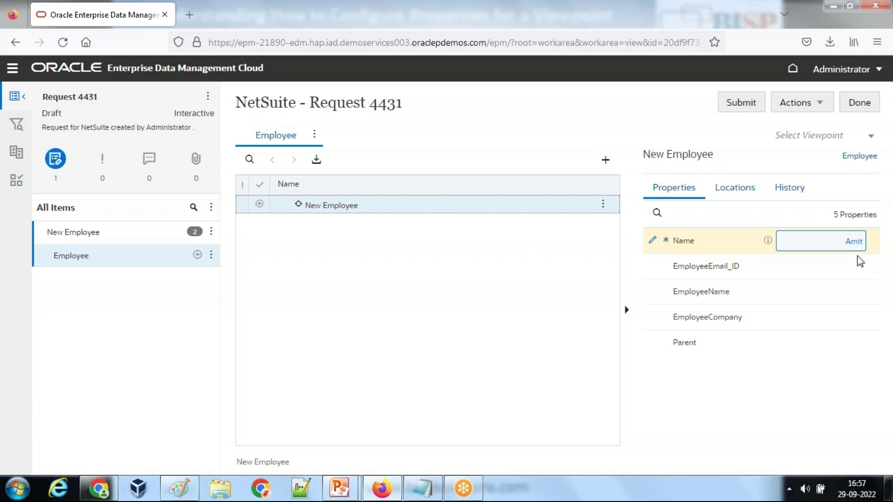
pyautogui.click(828, 269)
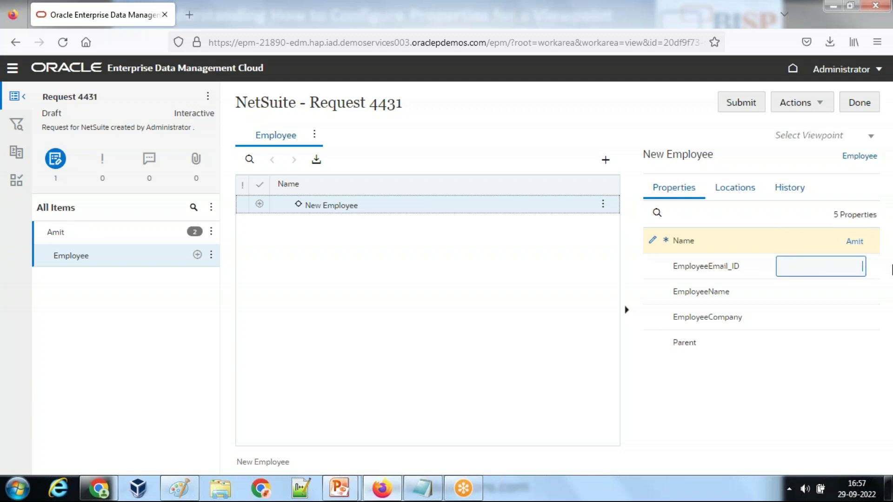
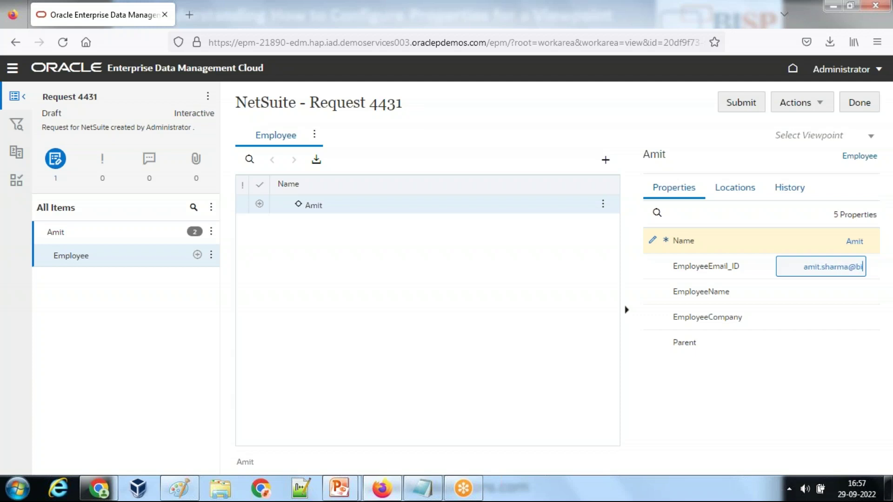
pyautogui.click(833, 290)
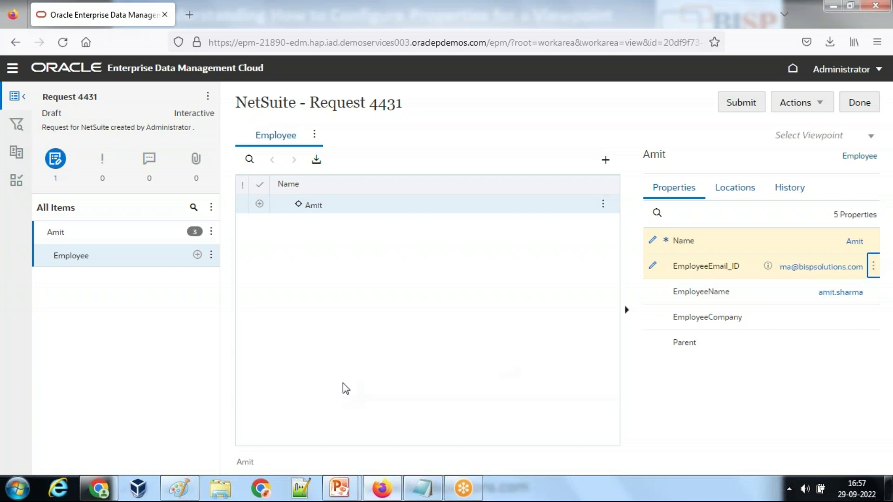
# Step: Paste the screenshot into Paint and box the EmployeeEmail_ID row with a thick rectangle
pyautogui.click(18, 488)
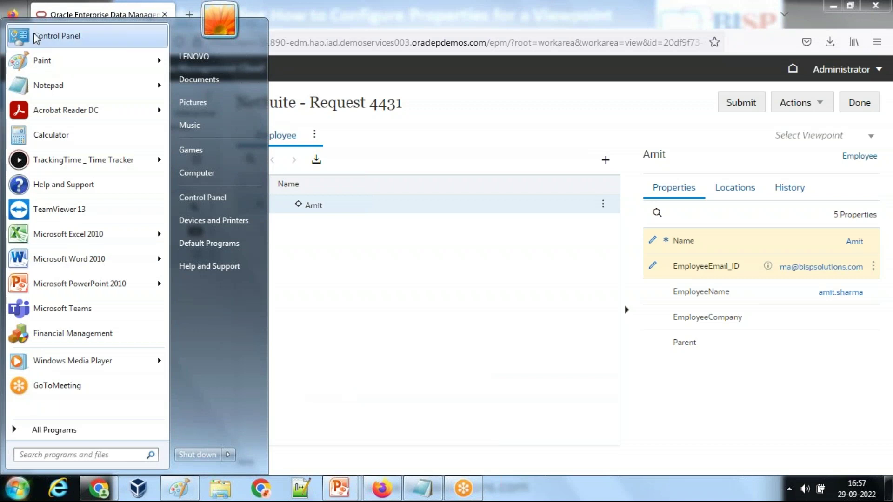
pyautogui.click(51, 60)
pyautogui.hotkey('ctrl', 'v')
pyautogui.moveTo(432, 287)
pyautogui.mouseDown()
pyautogui.moveTo(331, 173)
pyautogui.moveTo(321, 181)
pyautogui.moveTo(164, 153)
pyautogui.moveTo(55, 155)
pyautogui.mouseUp()
pyautogui.click(288, 41)
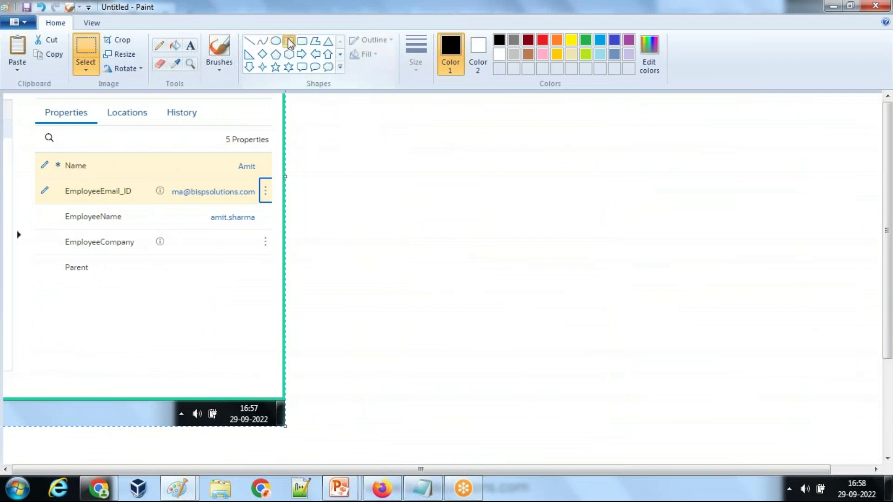
pyautogui.click(416, 51)
pyautogui.click(441, 116)
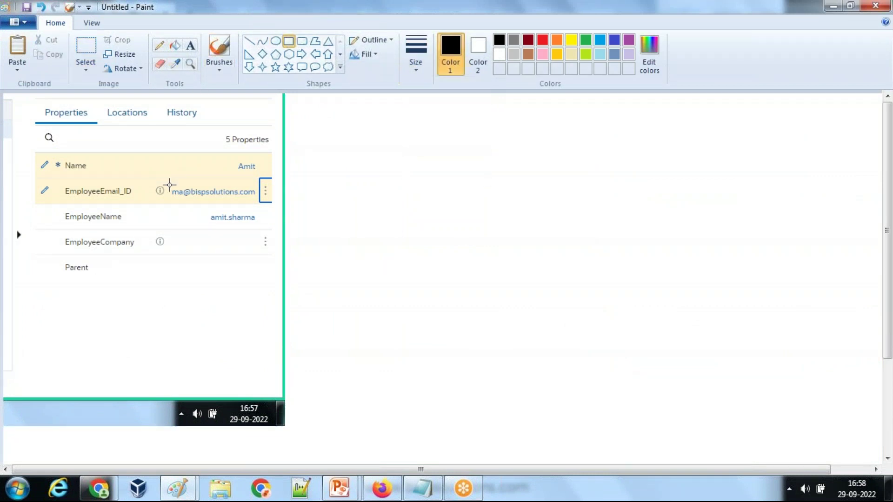
pyautogui.moveTo(32, 182)
pyautogui.mouseDown()
pyautogui.moveTo(233, 208)
pyautogui.moveTo(252, 202)
pyautogui.mouseUp()
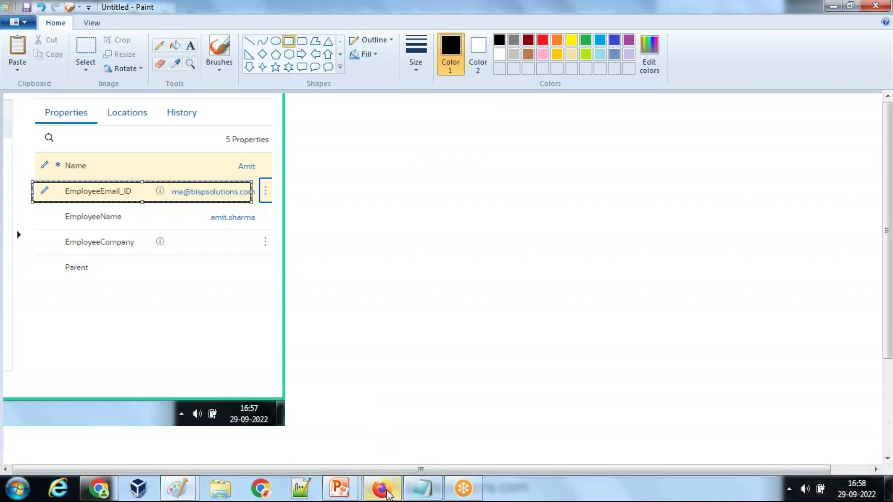
# Step: In the EDM request, make the EmployeeEmail_ID value show from its start
pyautogui.click(392, 495)
pyautogui.click(786, 268)
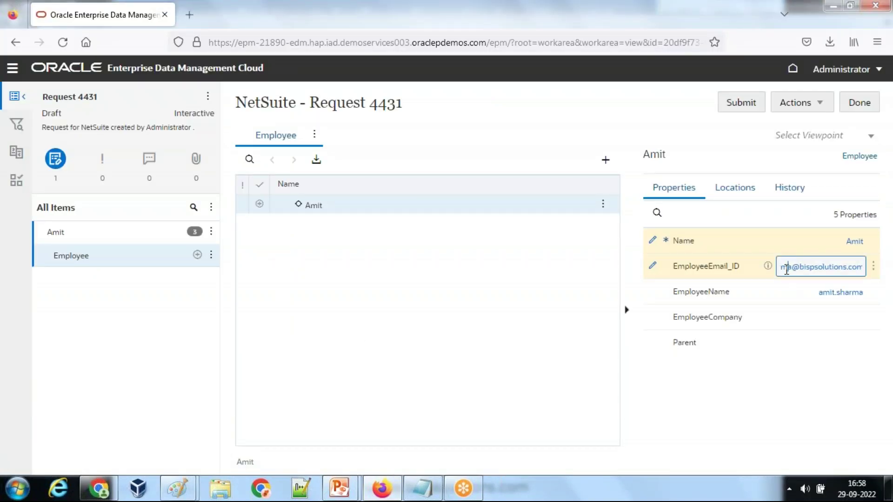
pyautogui.click(781, 267)
pyautogui.hotkey('alt', 'Tab')
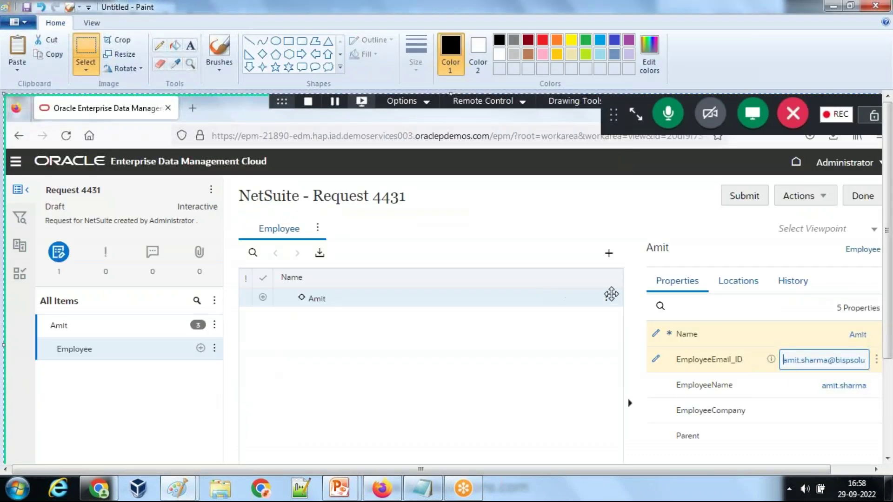
# Step: Draw thin red boxes around the e-mail's name part and the EmployeeName row
pyautogui.moveTo(185, 253); pyautogui.dragTo(207, 236)
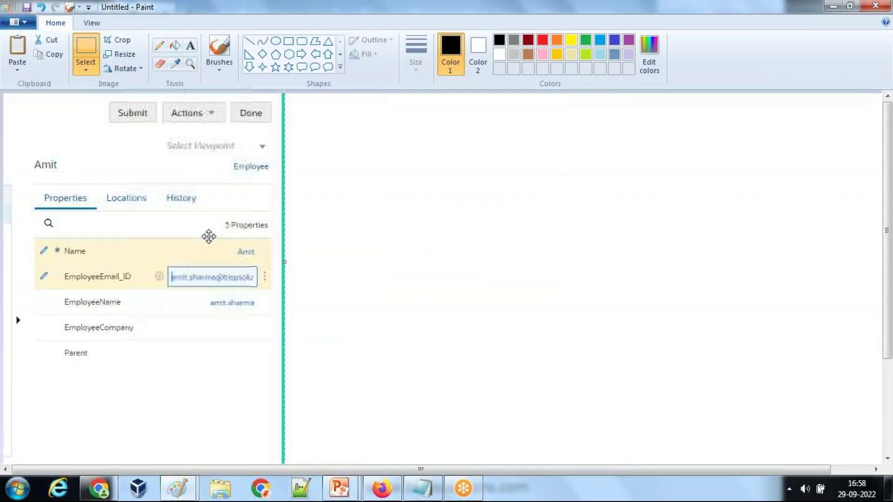
pyautogui.click(288, 41)
pyautogui.click(416, 52)
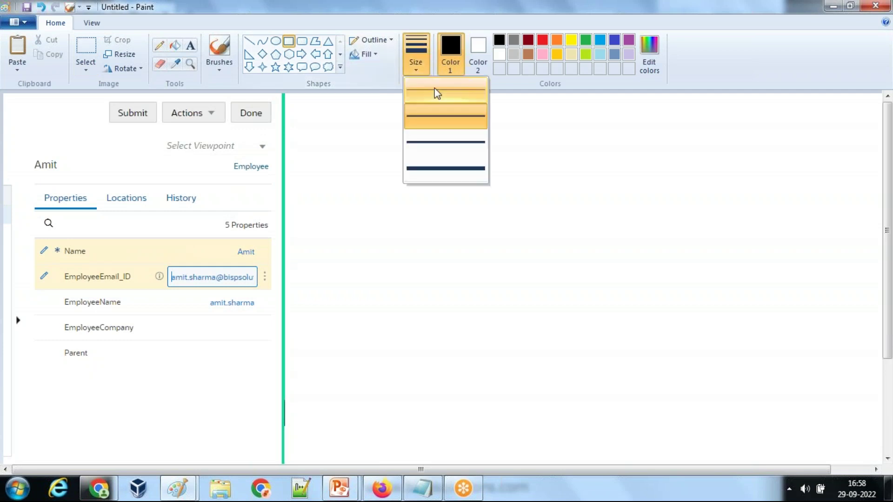
pyautogui.click(435, 119)
pyautogui.click(543, 40)
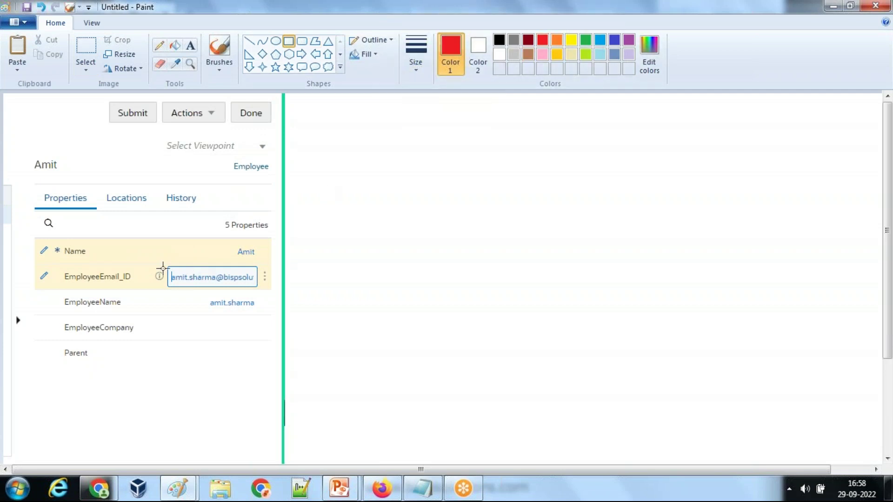
pyautogui.moveTo(165, 266); pyautogui.dragTo(217, 289)
pyautogui.moveTo(63, 295); pyautogui.dragTo(260, 312)
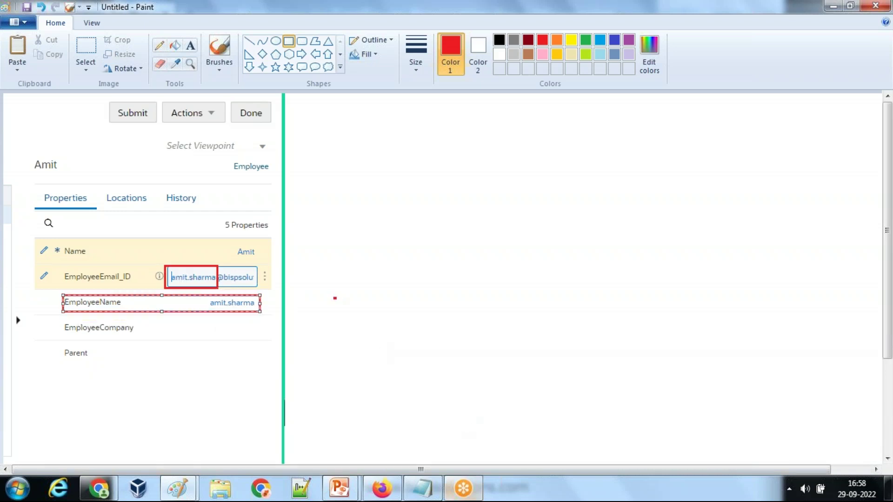
# Step: Close the EDM request view and bring the annotated screenshot back up
pyautogui.click(392, 496)
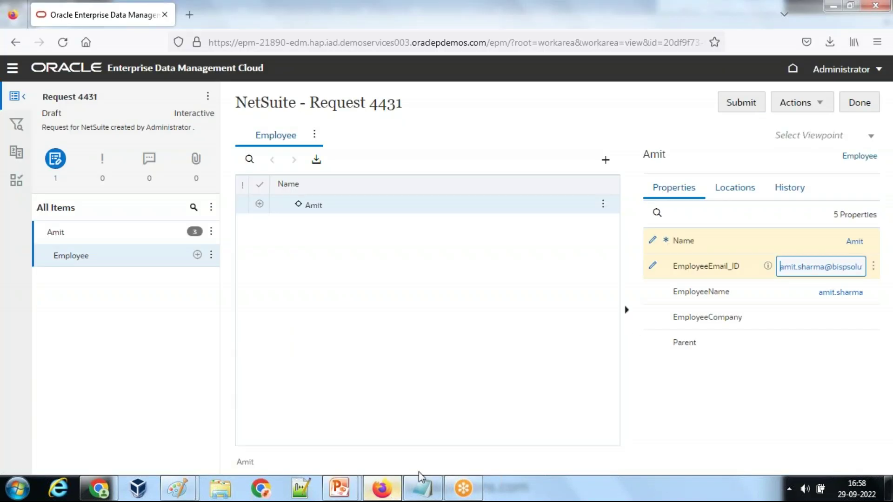
pyautogui.click(859, 104)
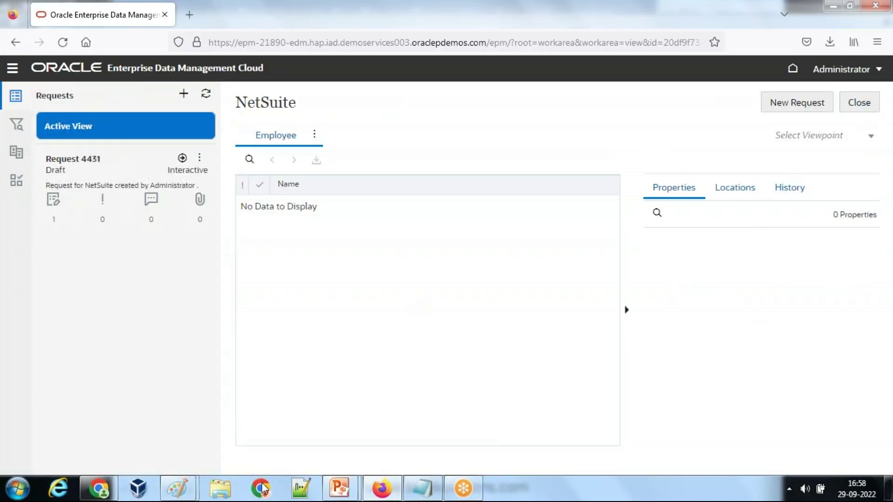
pyautogui.moveTo(178, 489)
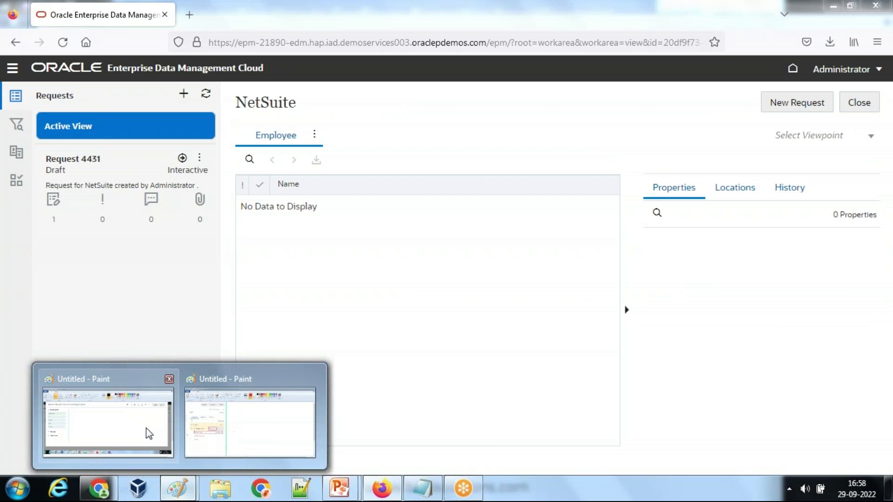
pyautogui.click(146, 428)
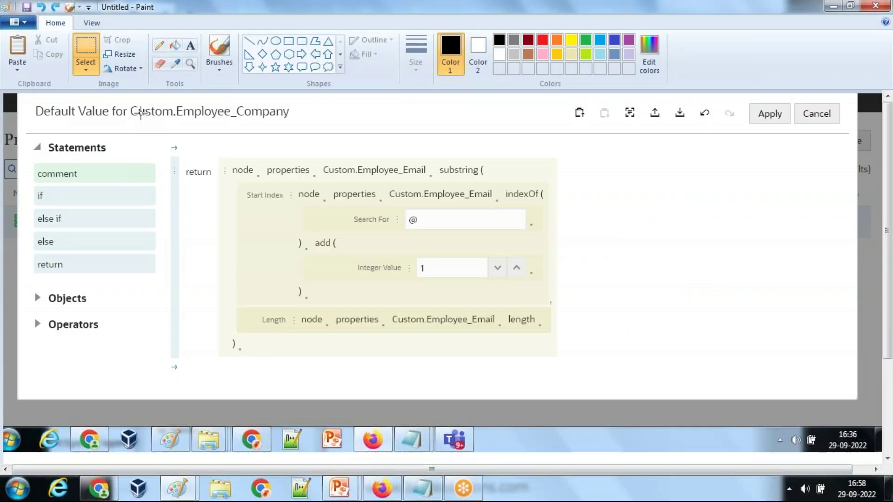
pyautogui.hotkey('alt', 'Tab')
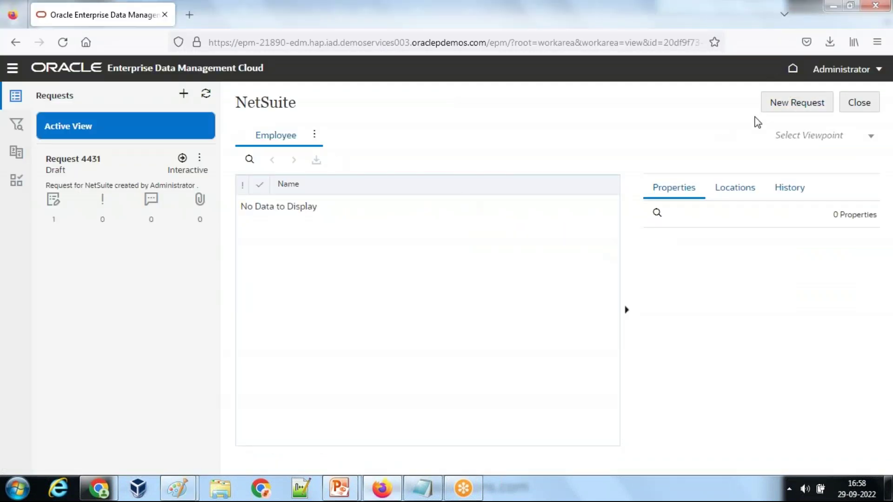
# Step: Find Custom.EmployeeName under Properties, edit it, and open its Default Value expression
pyautogui.click(859, 103)
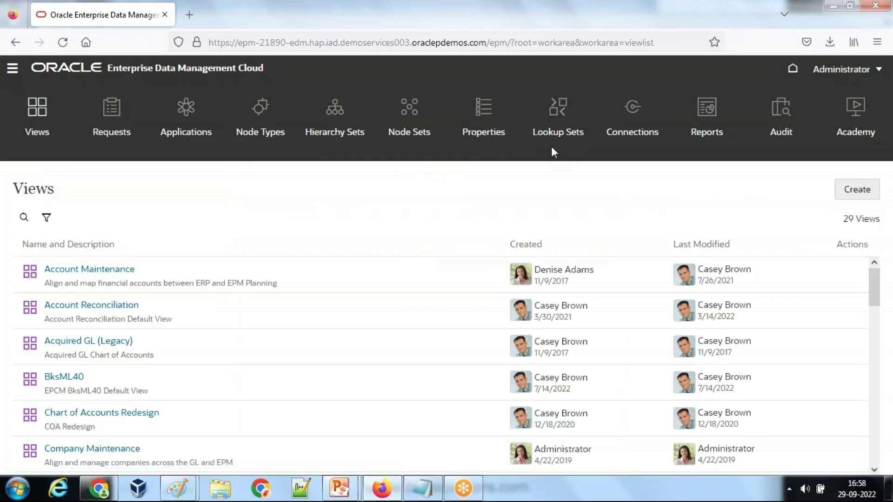
pyautogui.click(475, 137)
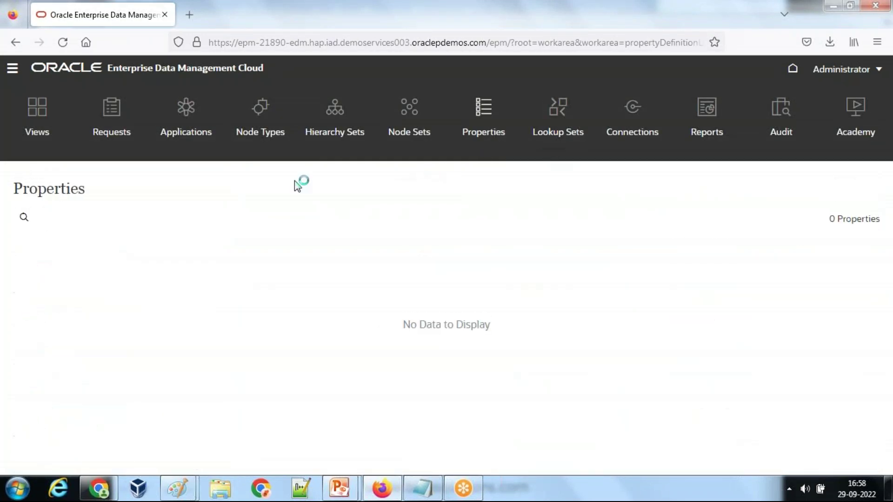
pyautogui.click(24, 219)
pyautogui.write('EmployeeName')
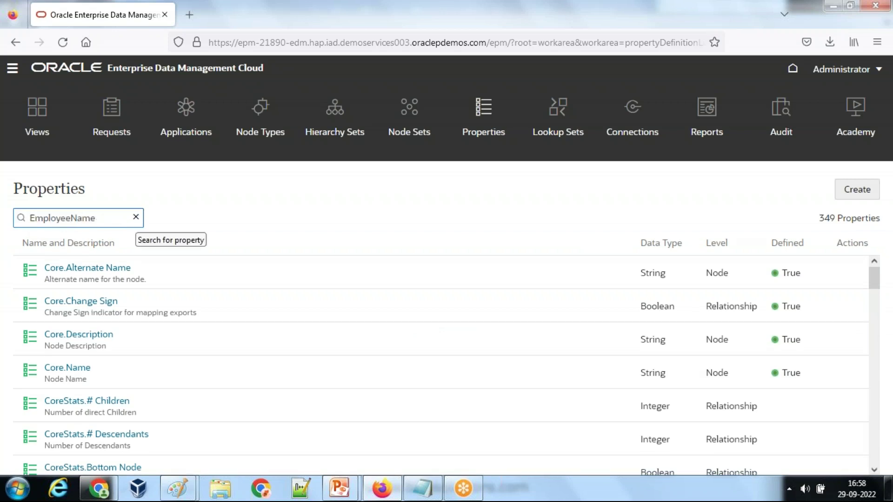
pyautogui.click(137, 269)
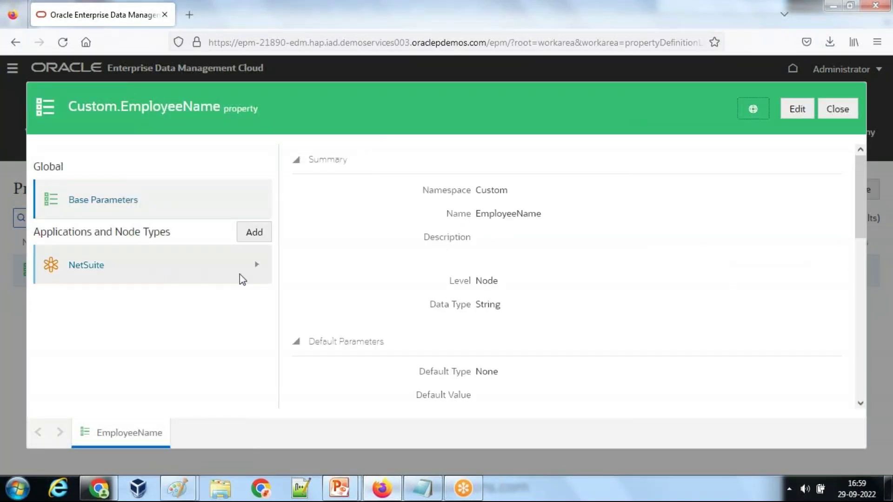
pyautogui.click(798, 109)
pyautogui.click(817, 213)
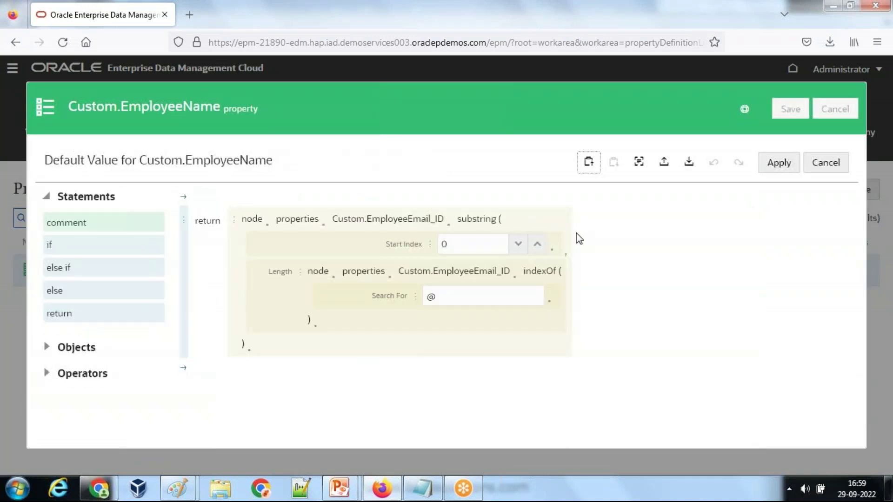
# Step: Cut the expression block from the new screenshot and place it beside the properties screenshot
pyautogui.moveTo(209, 492)
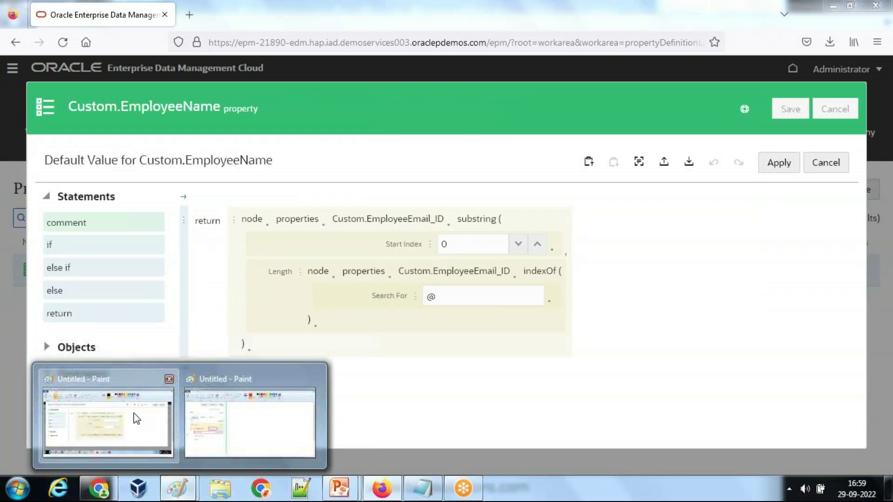
pyautogui.click(133, 413)
pyautogui.hotkey('ctrl', 'v')
pyautogui.moveTo(411, 353); pyautogui.dragTo(349, 212)
pyautogui.click(78, 40)
pyautogui.moveTo(131, 159); pyautogui.dragTo(520, 311)
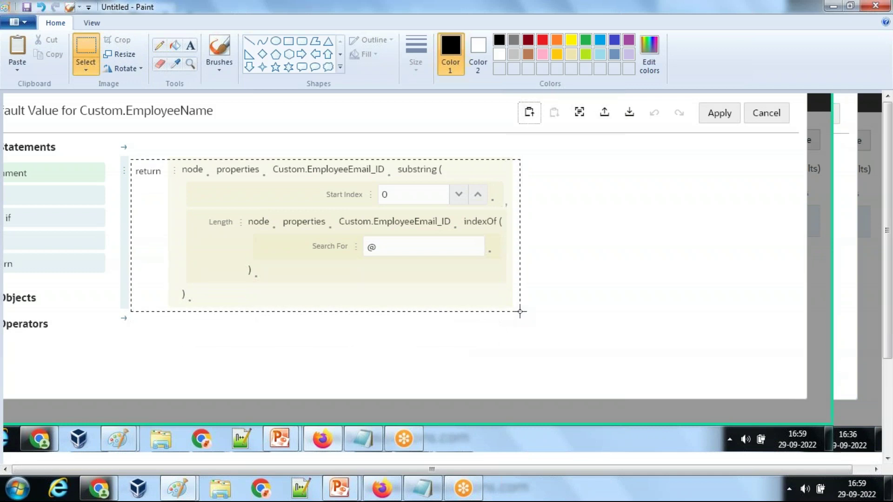
pyautogui.hotkey('ctrl', 'x')
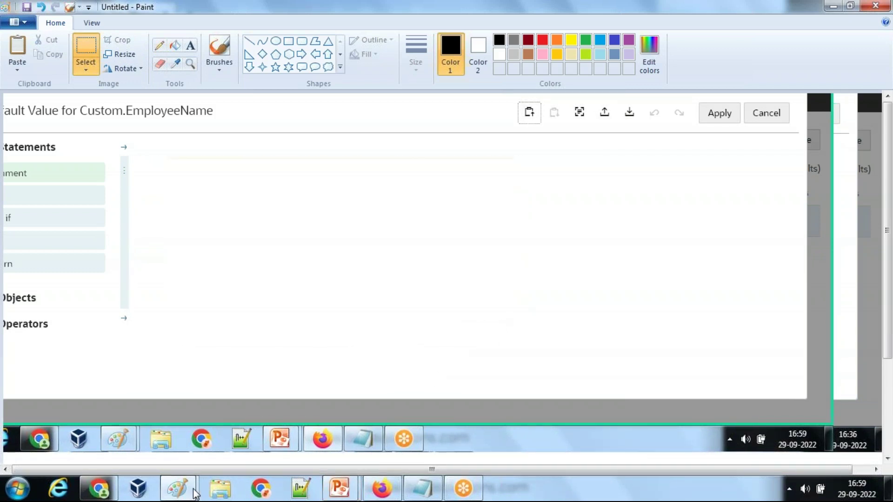
pyautogui.moveTo(178, 488)
pyautogui.click(284, 437)
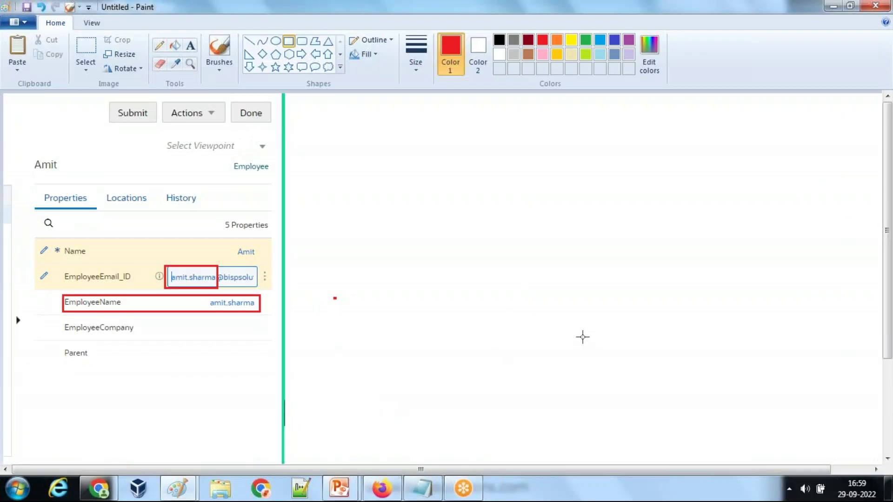
pyautogui.hotkey('ctrl', 'v')
pyautogui.moveTo(215, 175); pyautogui.dragTo(481, 309)
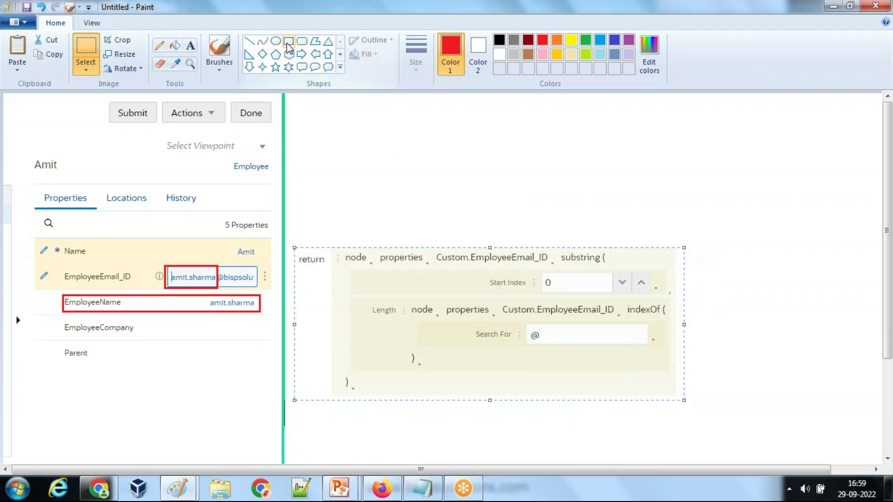
# Step: Draw red boxes around substring, the Start Index field and the indexOf '@' search
pyautogui.click(289, 41)
pyautogui.moveTo(558, 249)
pyautogui.mouseDown()
pyautogui.moveTo(602, 275)
pyautogui.moveTo(613, 266)
pyautogui.mouseUp()
pyautogui.moveTo(487, 267)
pyautogui.mouseDown()
pyautogui.moveTo(630, 305)
pyautogui.moveTo(662, 292)
pyautogui.mouseUp()
pyautogui.moveTo(408, 301)
pyautogui.mouseDown()
pyautogui.moveTo(456, 334)
pyautogui.moveTo(671, 350)
pyautogui.mouseUp()
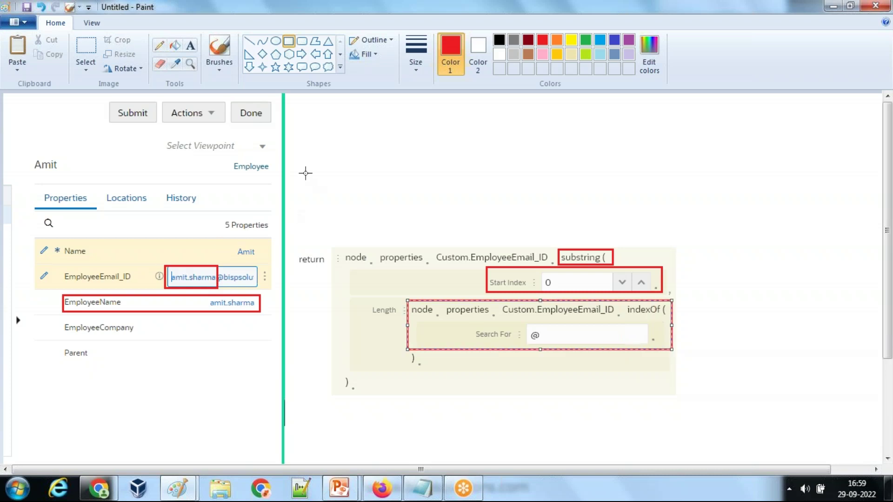
# Step: Erase the leftover taskbar strip and paste the full Default Value editor screenshot
pyautogui.scroll(-3, 447, 192)
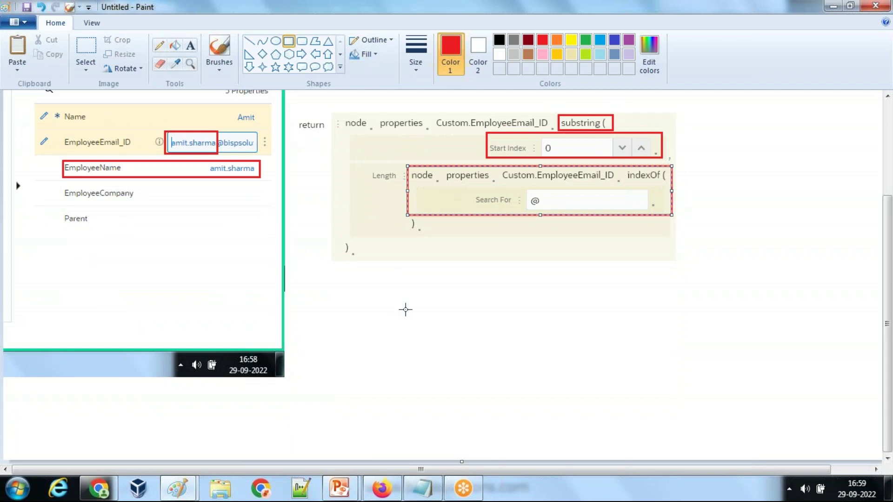
pyautogui.keyDown('ctrl'); pyautogui.scroll(-1, 393, 294); pyautogui.keyUp('ctrl')
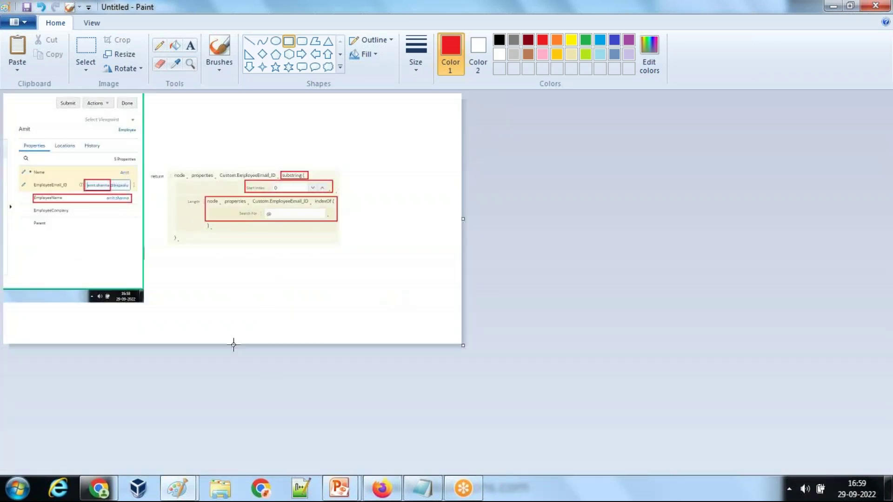
pyautogui.moveTo(233, 346); pyautogui.dragTo(233, 448)
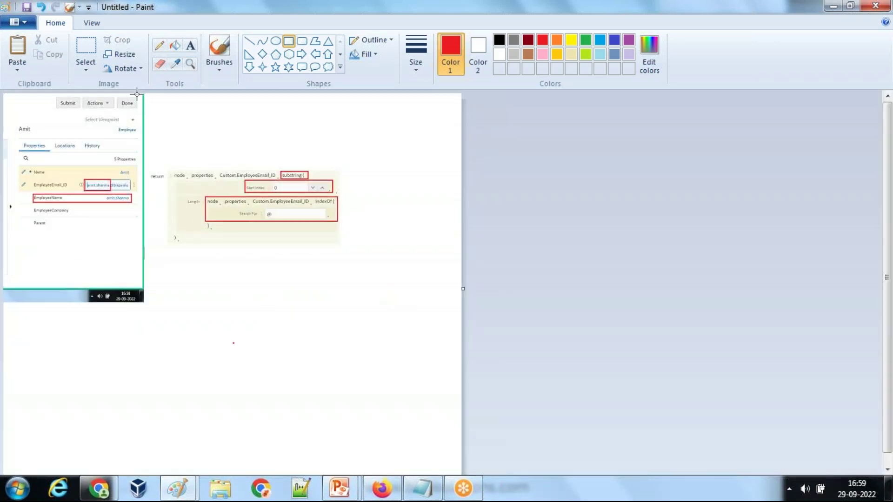
pyautogui.click(86, 48)
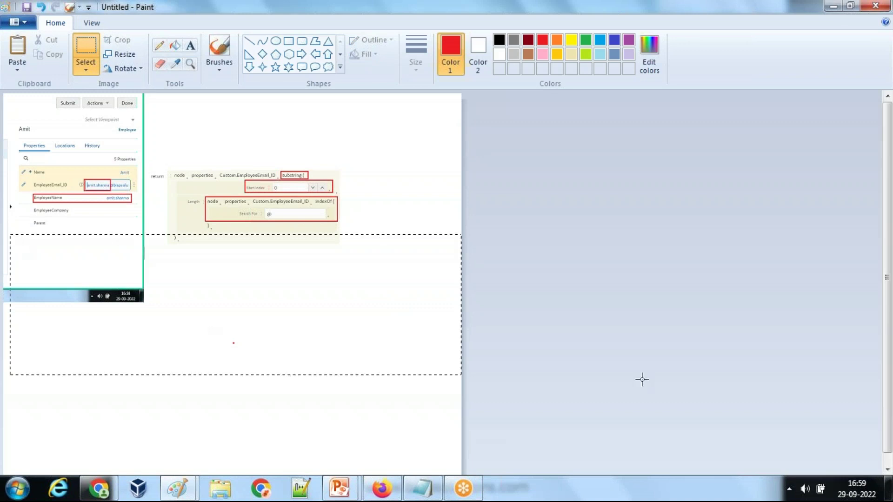
pyautogui.moveTo(714, 397); pyautogui.dragTo(719, 382)
pyautogui.click(82, 238)
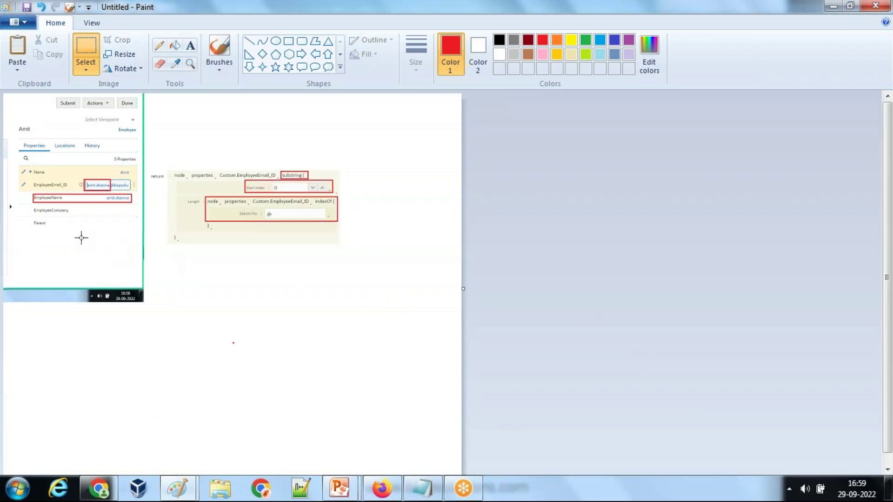
pyautogui.moveTo(509, 418); pyautogui.dragTo(509, 417)
pyautogui.press('Delete')
pyautogui.hotkey('ctrl', 'v')
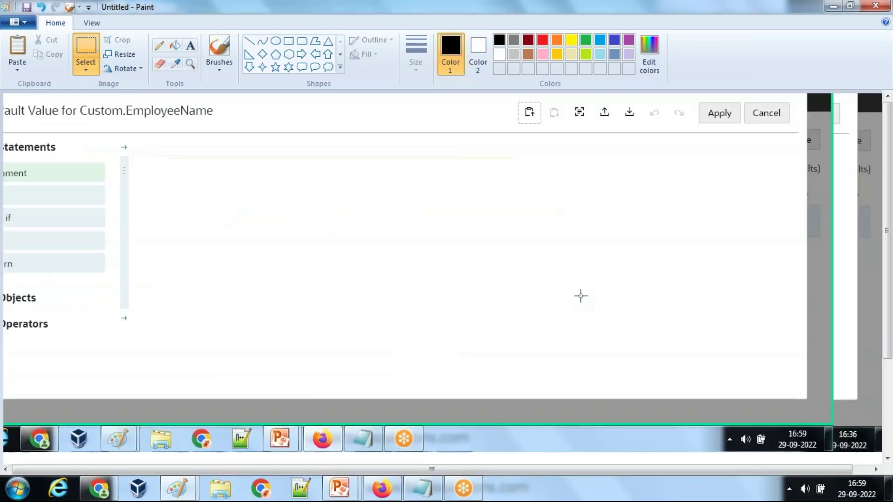
pyautogui.click(385, 491)
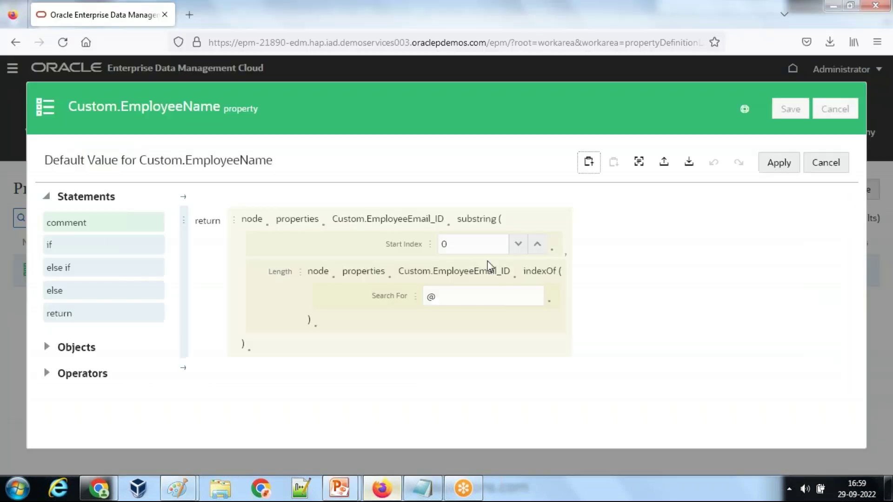
# Step: Discard the EmployeeName expression and property edits and close its details
pyautogui.click(825, 168)
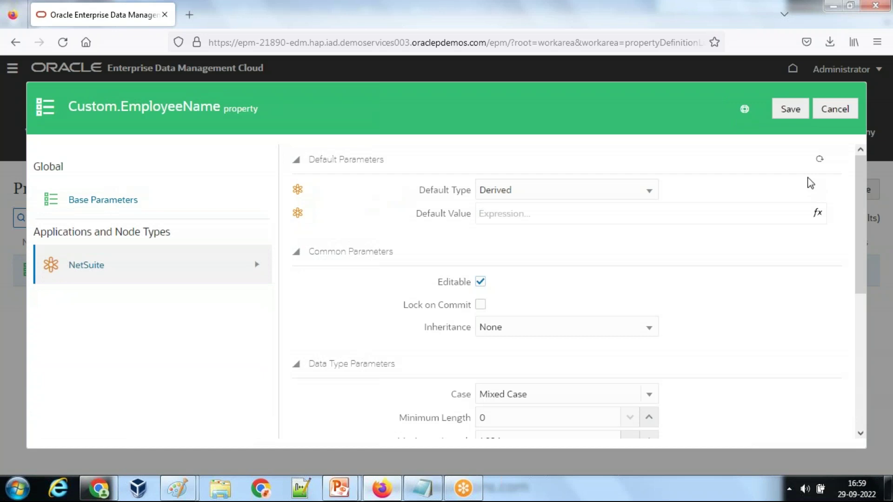
pyautogui.click(826, 110)
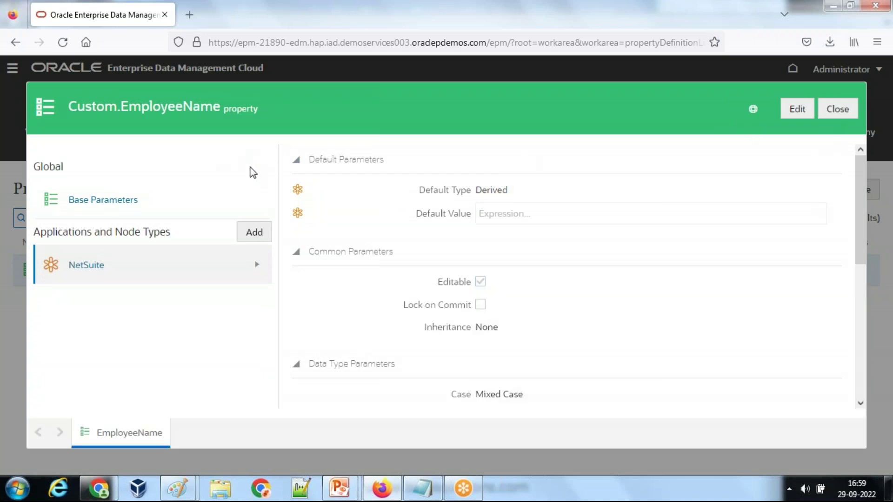
pyautogui.click(832, 110)
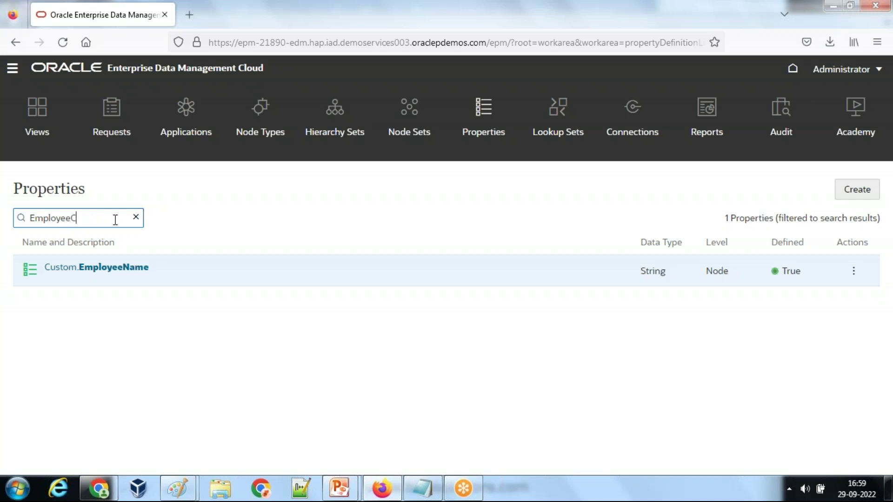
# Step: Search Properties for EmployeeCompany and open Custom.EmployeeCompany for editing
pyautogui.press('BackSpace')
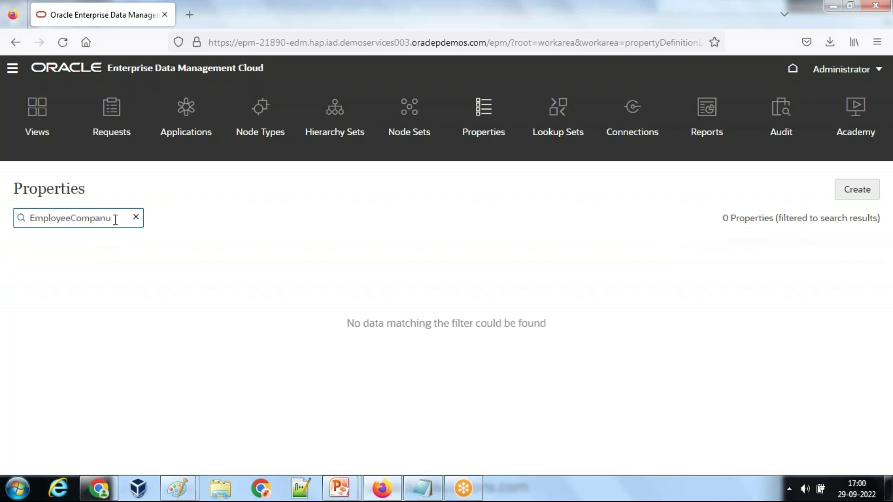
pyautogui.write('y')
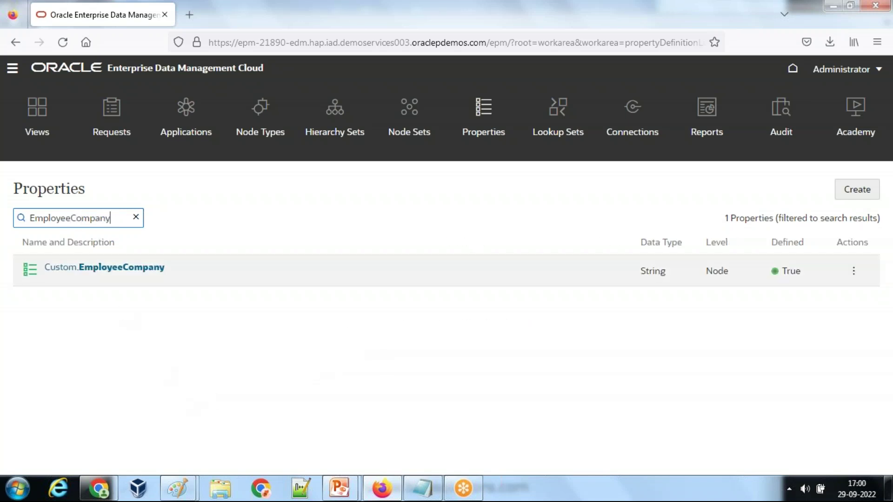
pyautogui.click(93, 267)
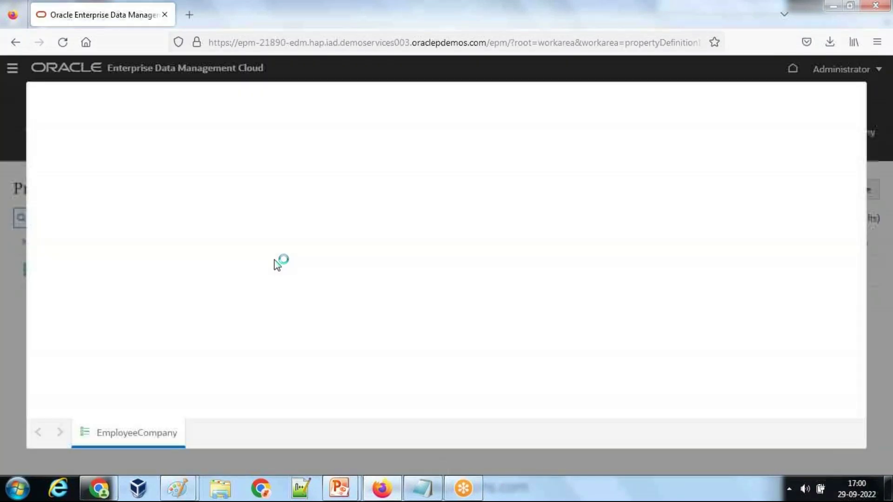
pyautogui.scroll(-3, 511, 210)
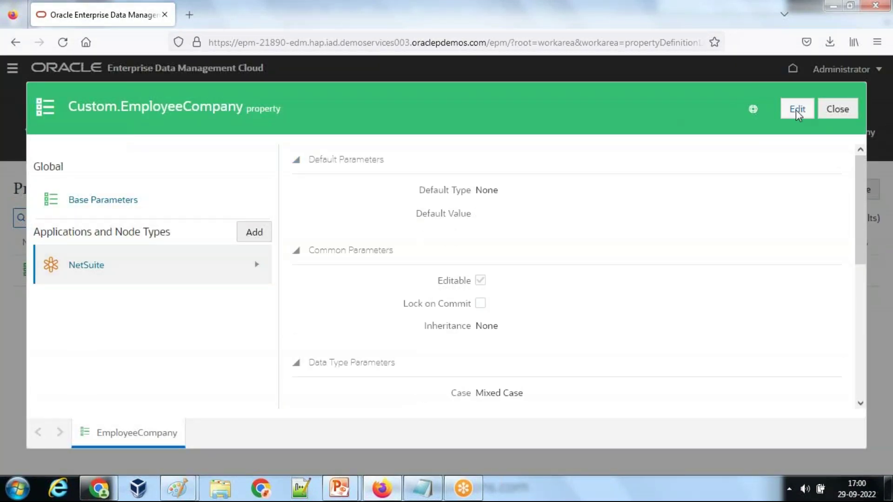
pyautogui.click(789, 109)
pyautogui.click(539, 190)
# Step: Make the default Derived, returning a substring of node.properties.Custom.EmployeeEmail_ID
pyautogui.click(526, 246)
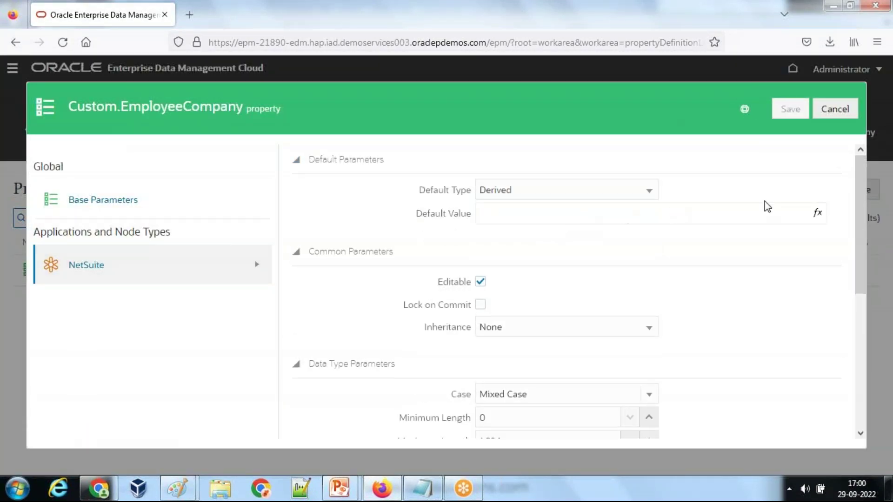
pyautogui.click(819, 215)
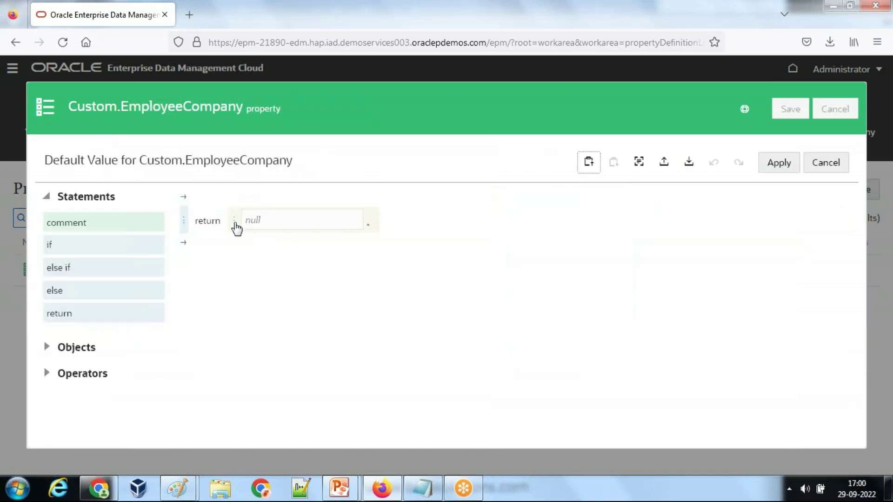
pyautogui.click(234, 222)
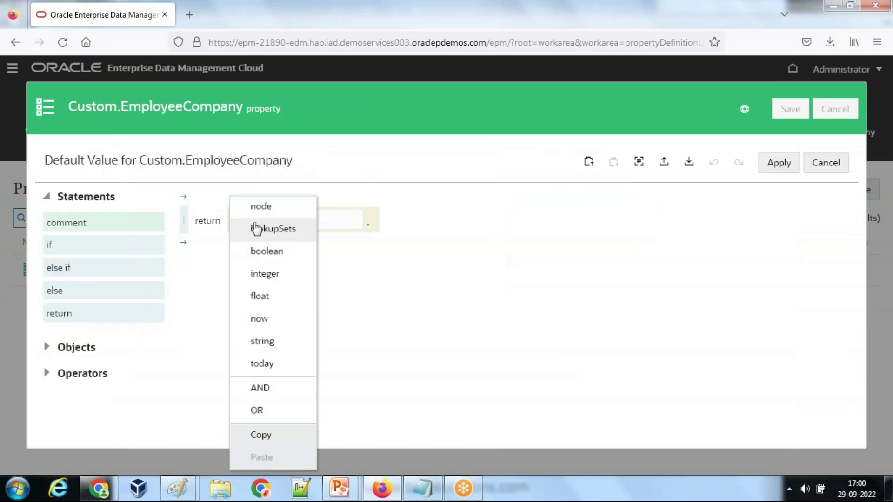
pyautogui.click(283, 215)
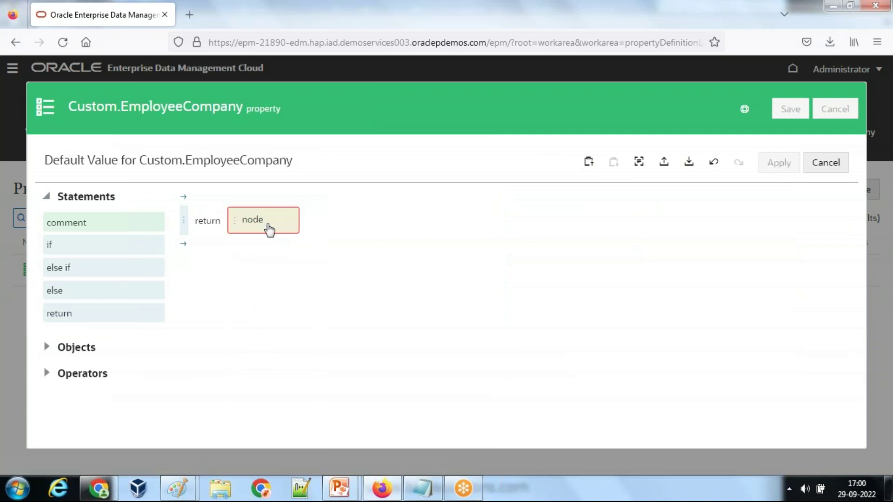
pyautogui.click(271, 235)
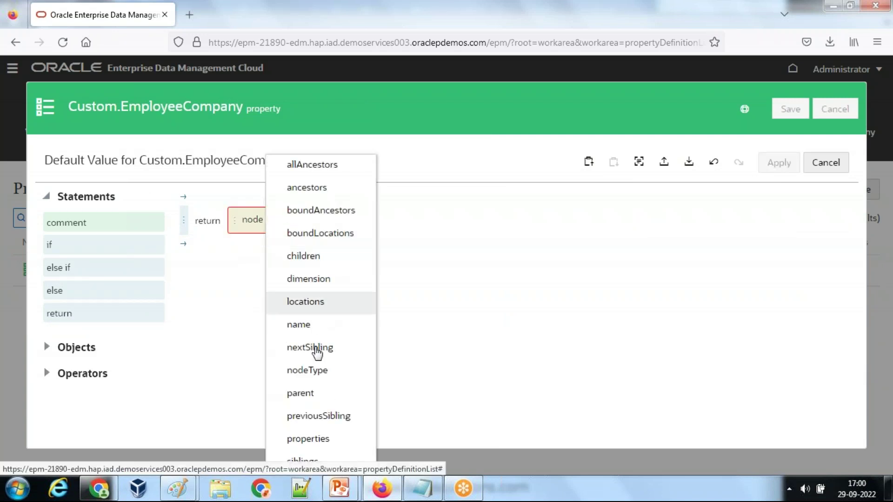
pyautogui.click(321, 448)
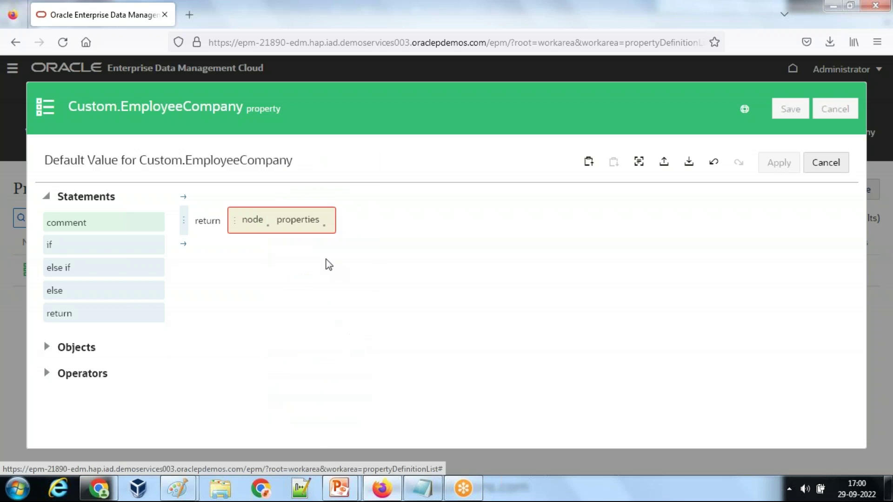
pyautogui.click(325, 230)
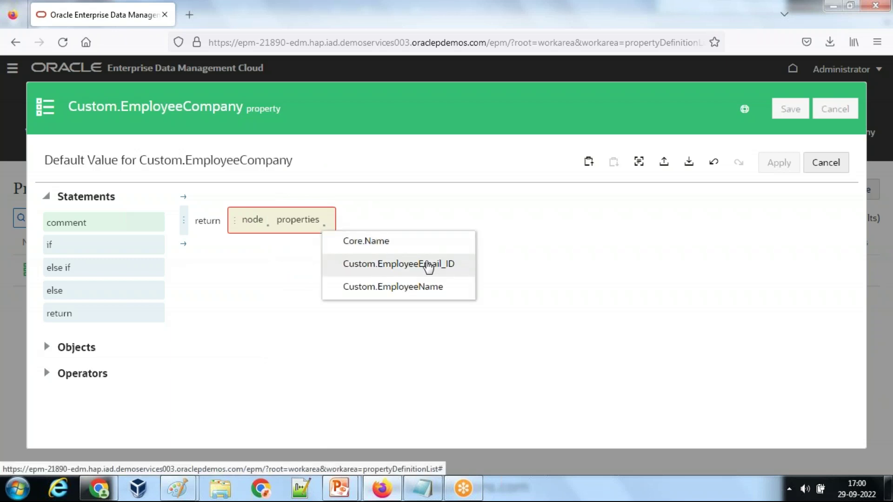
pyautogui.click(425, 266)
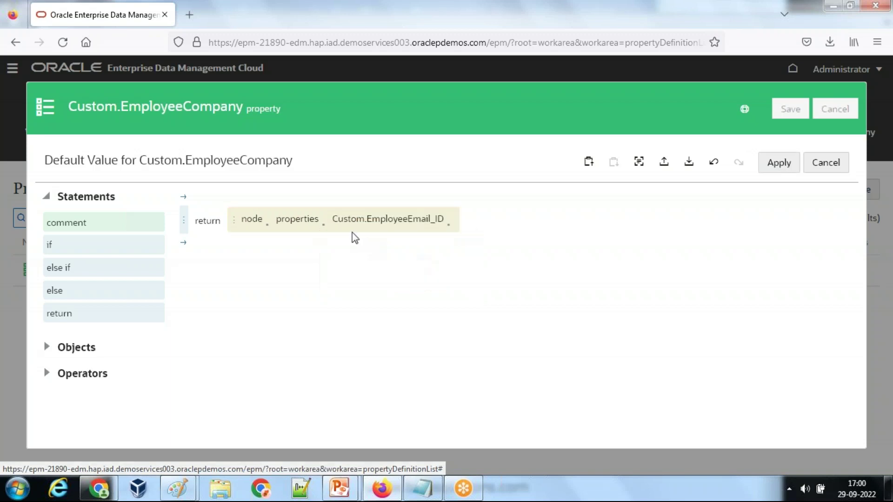
pyautogui.click(448, 225)
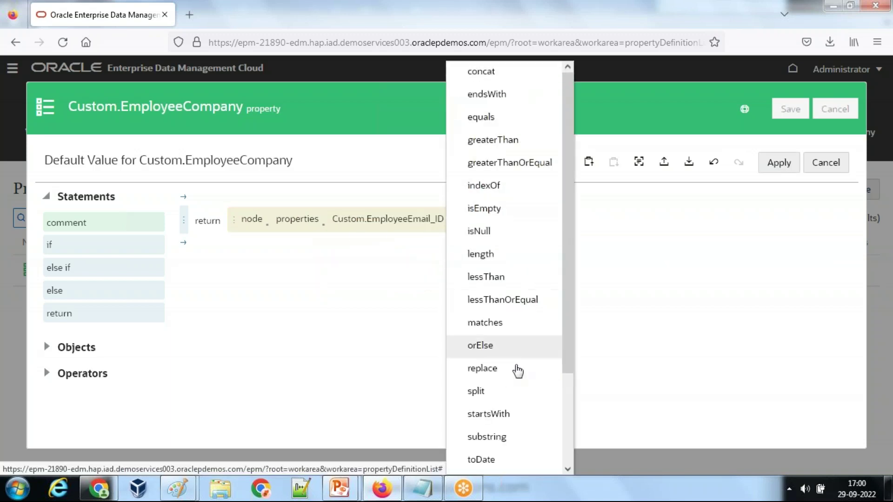
pyautogui.click(496, 437)
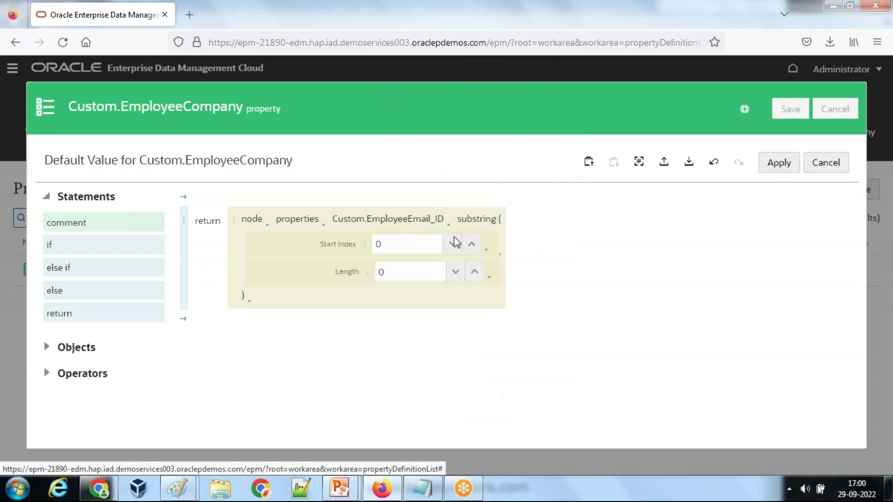
# Step: Set Start Index to Custom.EmployeeEmail_ID.indexOf('@')
pyautogui.rightClick(366, 250)
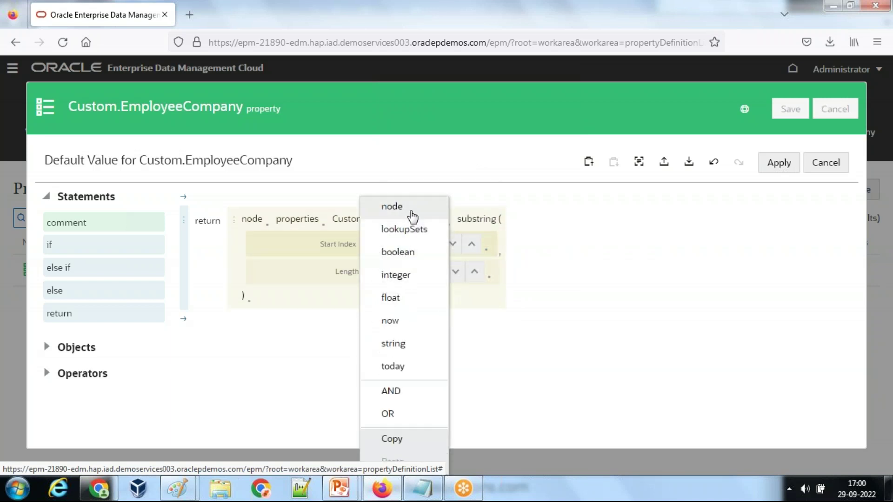
pyautogui.click(413, 214)
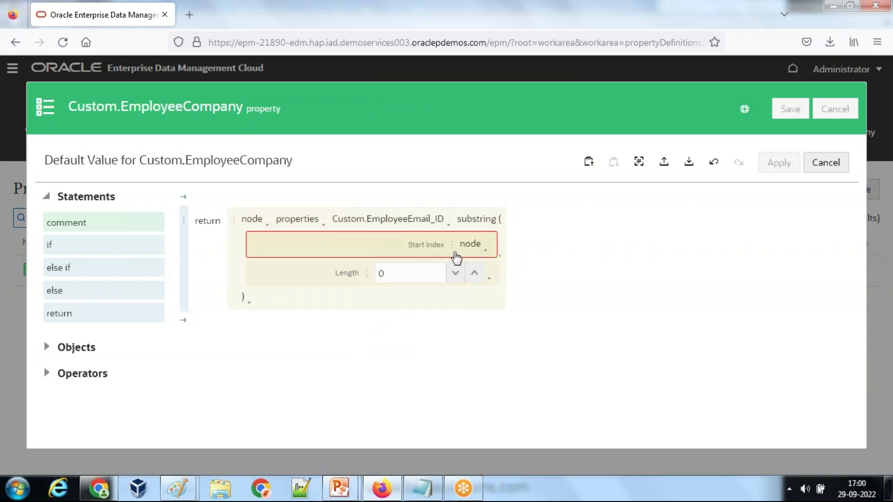
pyautogui.click(486, 255)
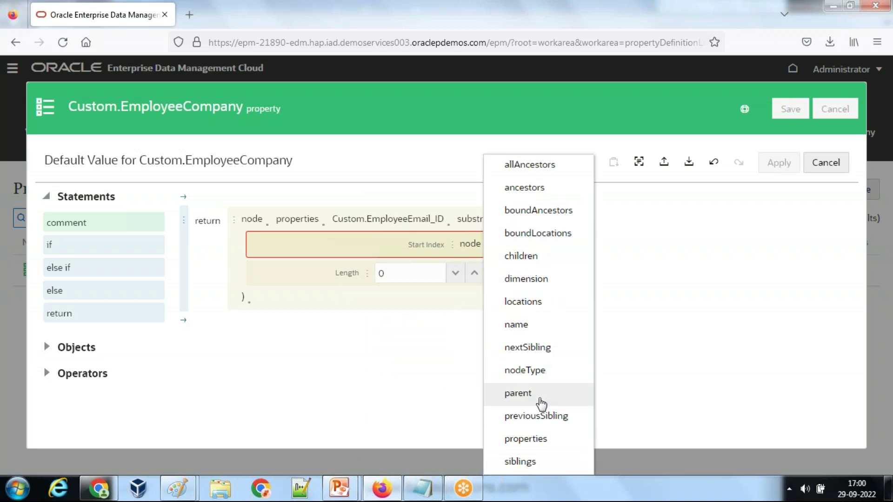
pyautogui.click(534, 441)
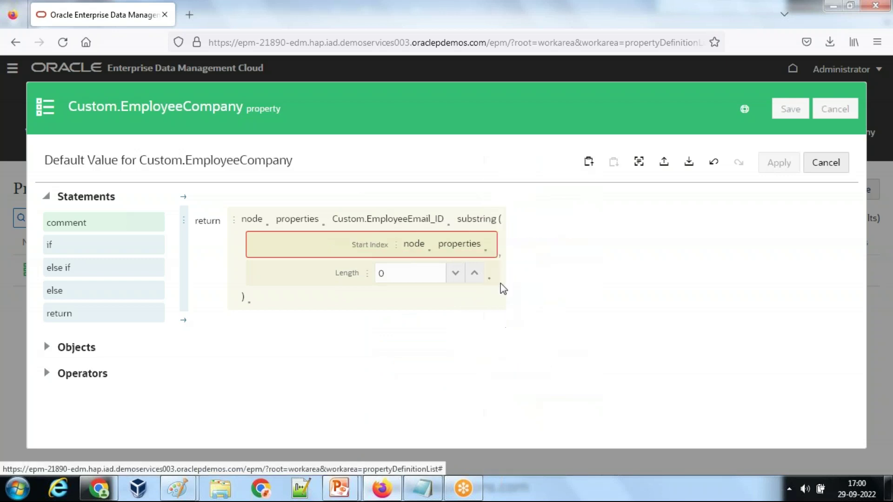
pyautogui.click(487, 254)
pyautogui.click(548, 290)
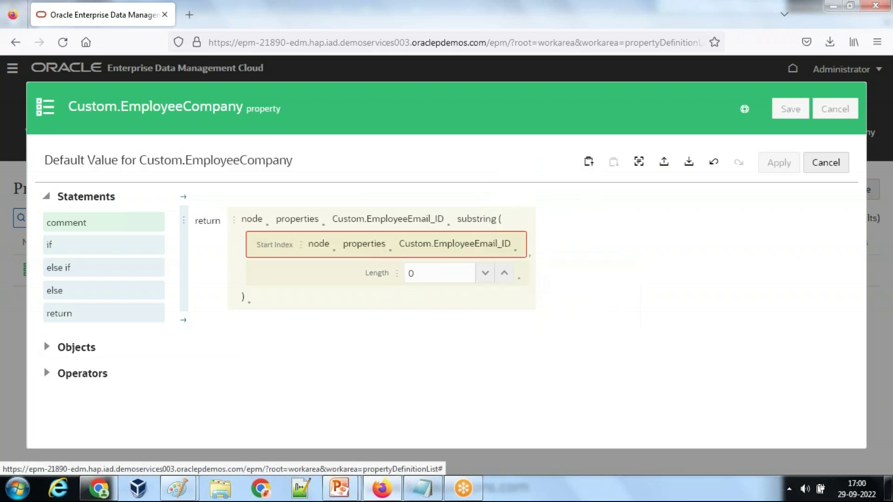
pyautogui.click(517, 255)
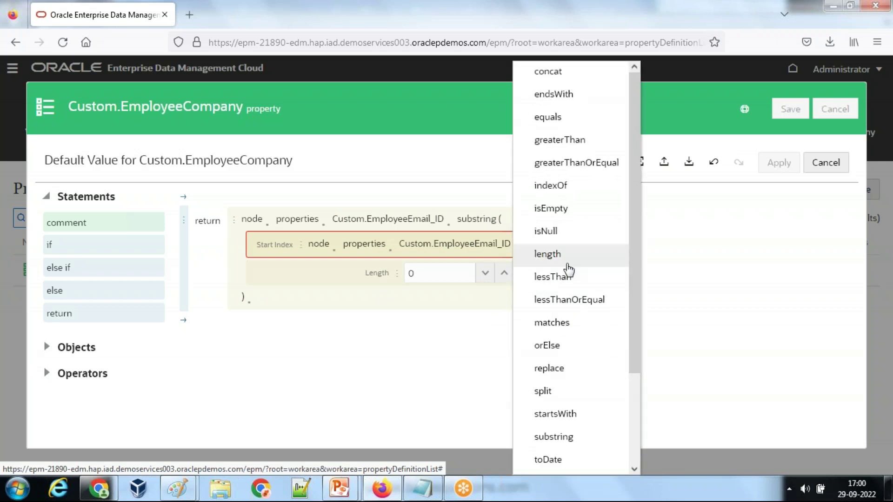
pyautogui.click(557, 185)
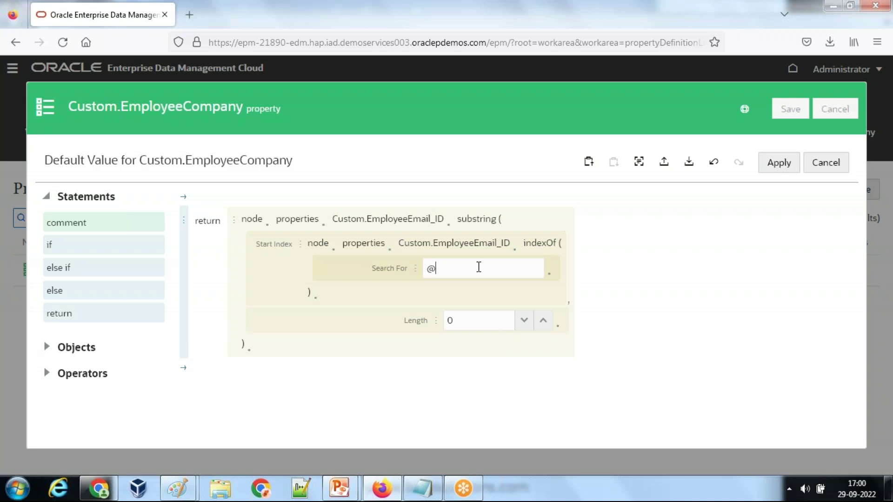
# Step: Set the substring Length to Custom.EmployeeEmail_ID.length
pyautogui.click(436, 326)
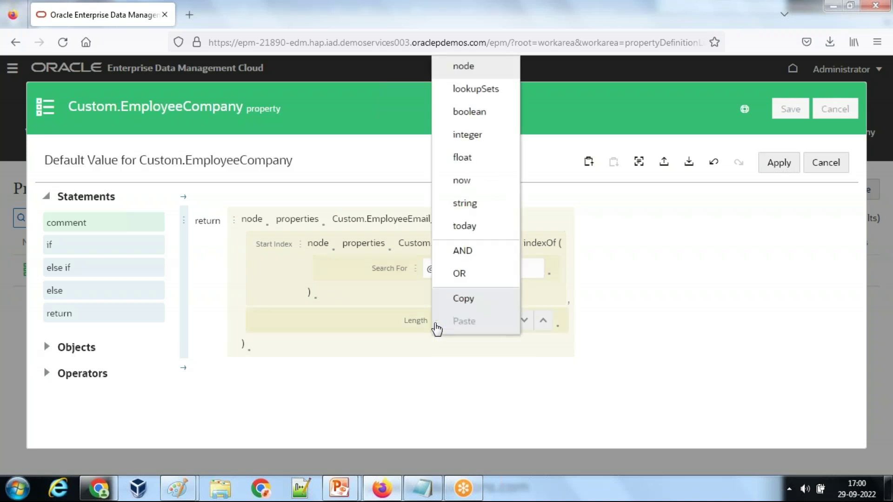
pyautogui.click(464, 68)
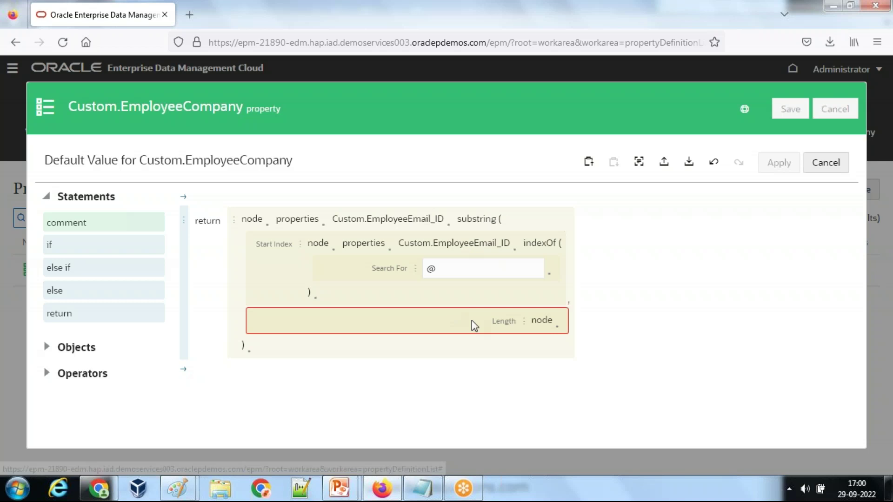
pyautogui.click(558, 327)
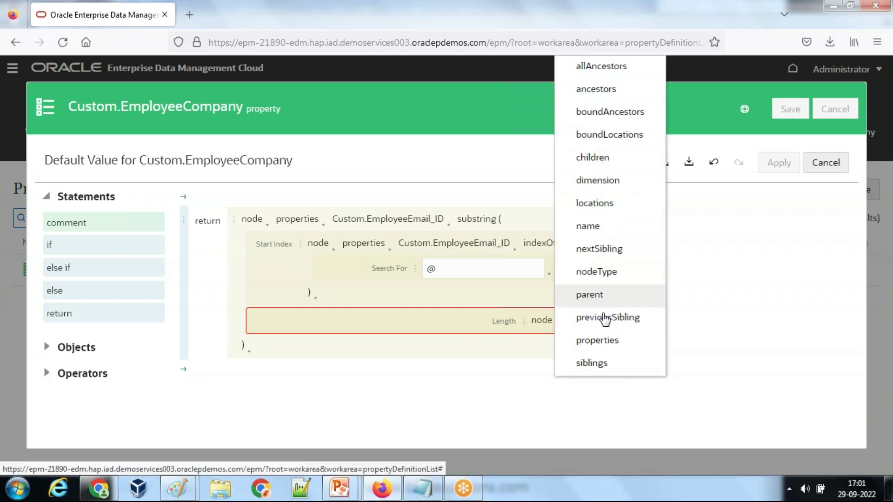
pyautogui.click(604, 340)
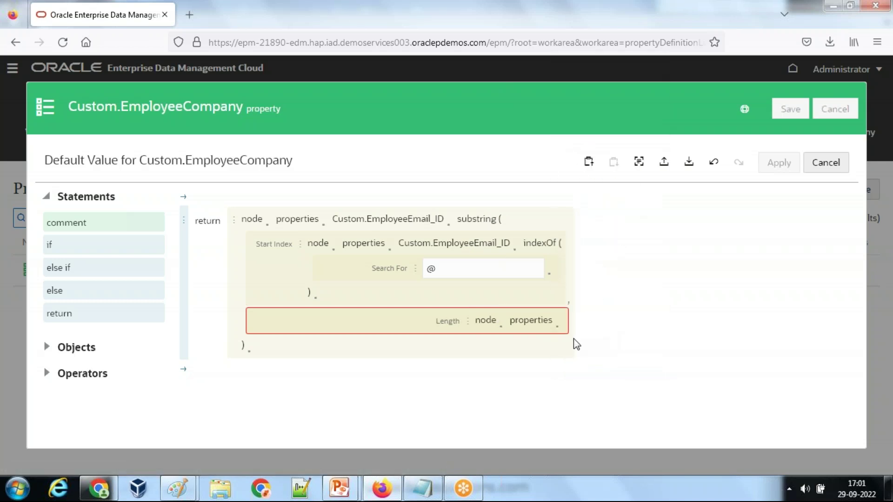
pyautogui.click(557, 328)
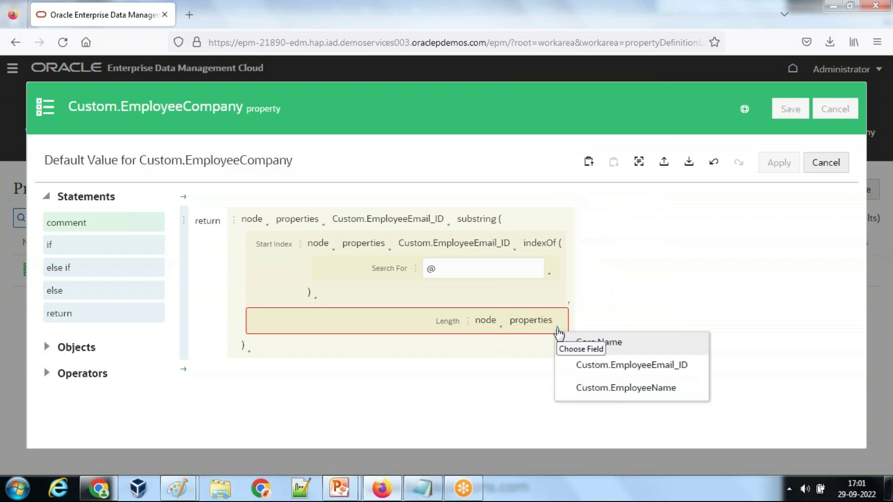
pyautogui.click(644, 367)
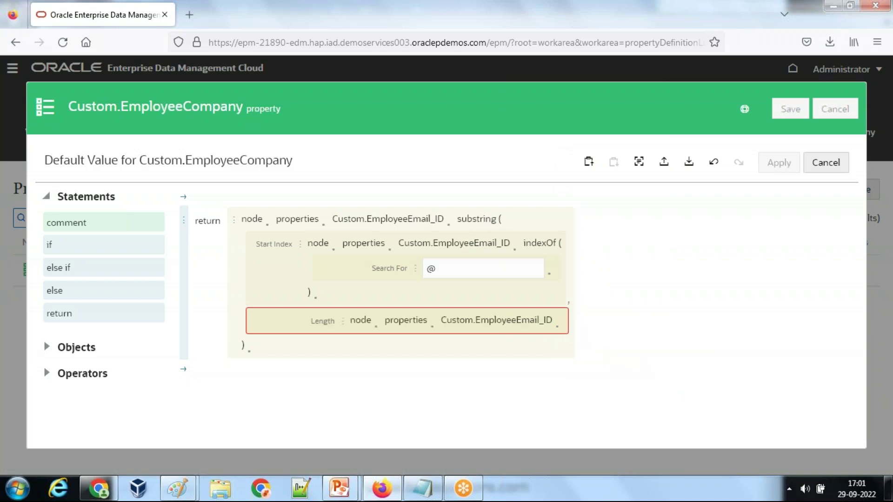
pyautogui.click(561, 331)
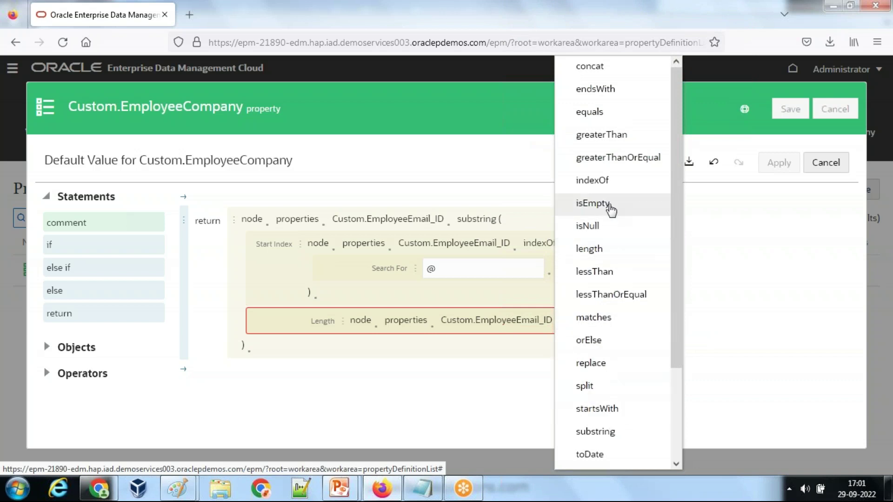
pyautogui.scroll(-2, 628, 174)
pyautogui.scroll(2, 628, 174)
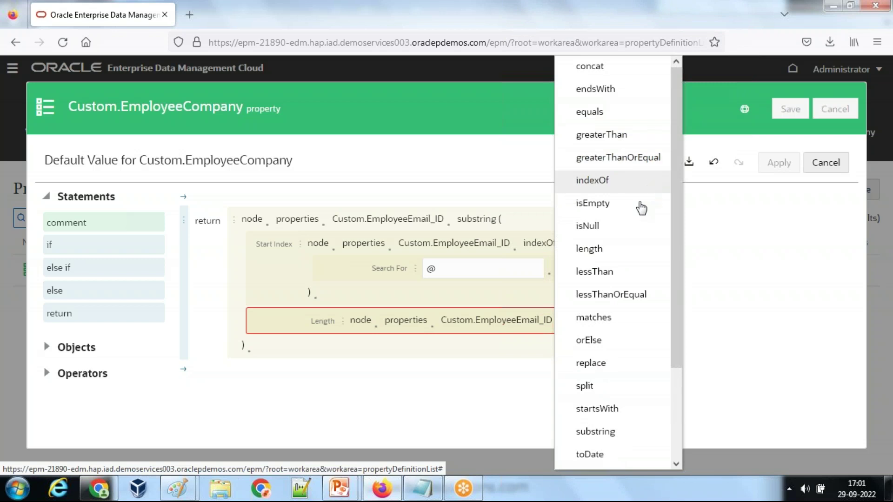
pyautogui.click(611, 253)
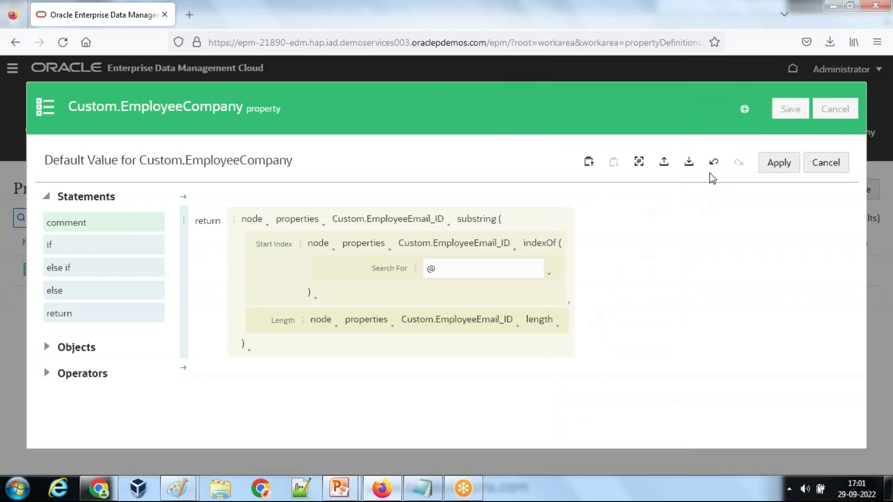
# Step: Apply the expression and save the EmployeeCompany property
pyautogui.click(771, 169)
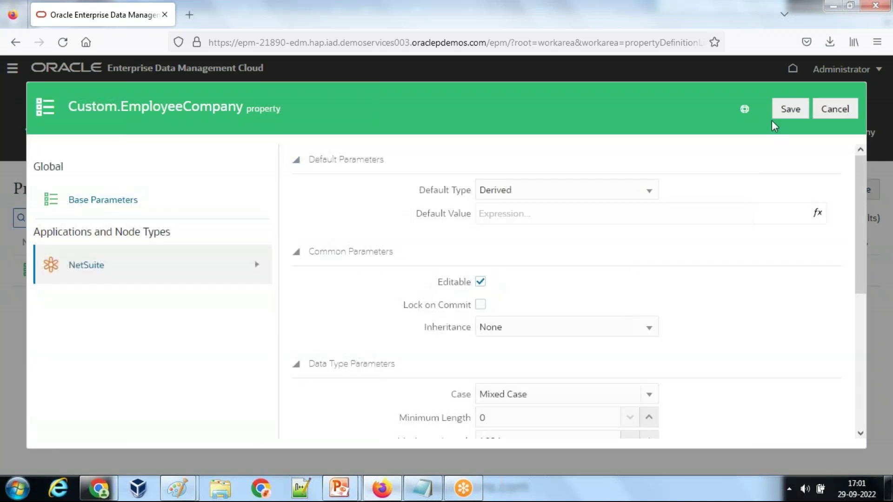
pyautogui.click(791, 111)
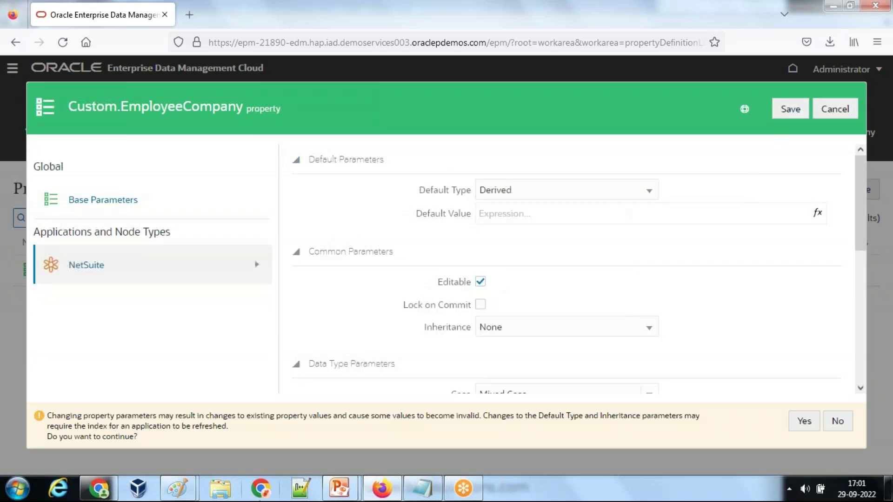
pyautogui.click(100, 424)
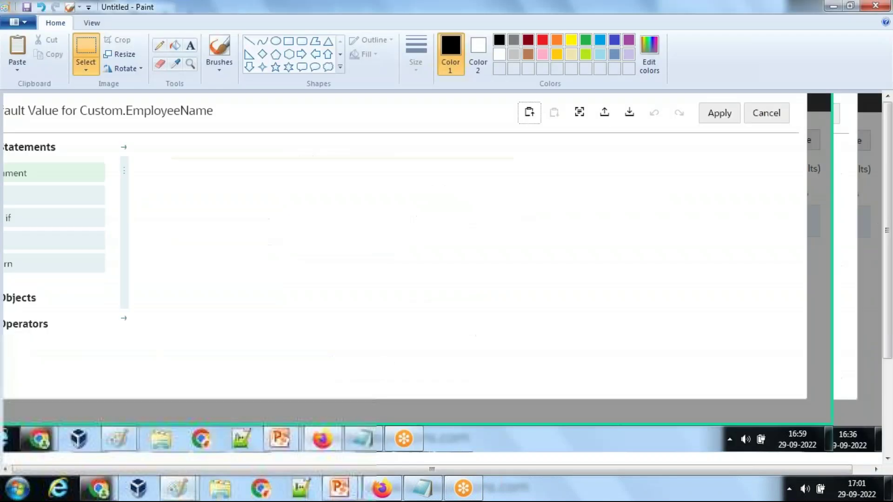
# Step: Paste the expression screenshot into the first Paint canvas, then delete it there
pyautogui.hotkey('ctrl', 'v')
pyautogui.moveTo(340, 285); pyautogui.dragTo(293, 115)
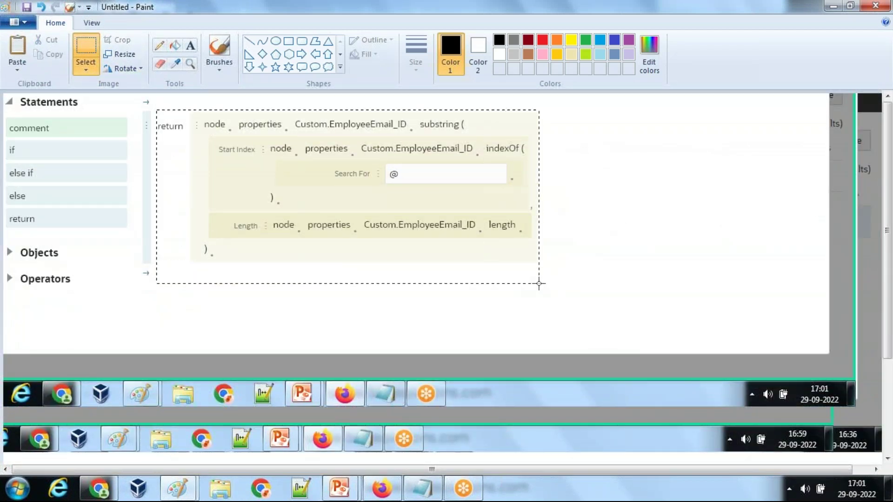
pyautogui.press('Delete')
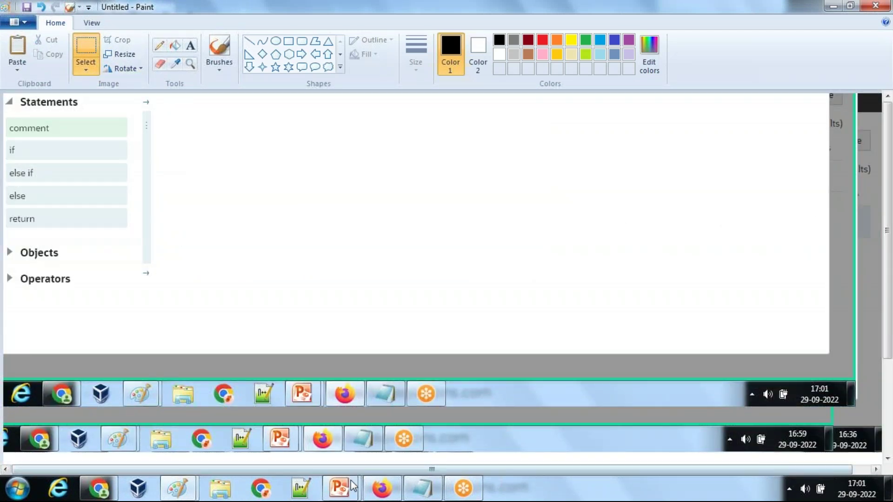
# Step: Paste the EmployeeCompany expression into the notes canvas beneath the annotated EmployeeName expression
pyautogui.moveTo(177, 488)
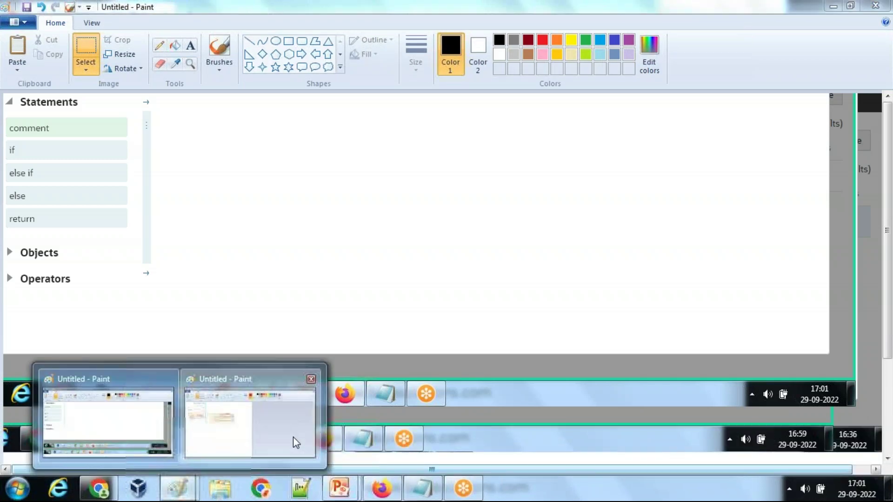
pyautogui.click(293, 437)
pyautogui.keyDown('ctrl'); pyautogui.scroll(1, 520, 331); pyautogui.keyUp('ctrl')
pyautogui.scroll(-4, 595, 326)
pyautogui.hotkey('ctrl', 'v')
pyautogui.moveTo(229, 169); pyautogui.dragTo(540, 300)
pyautogui.scroll(4, 538, 303)
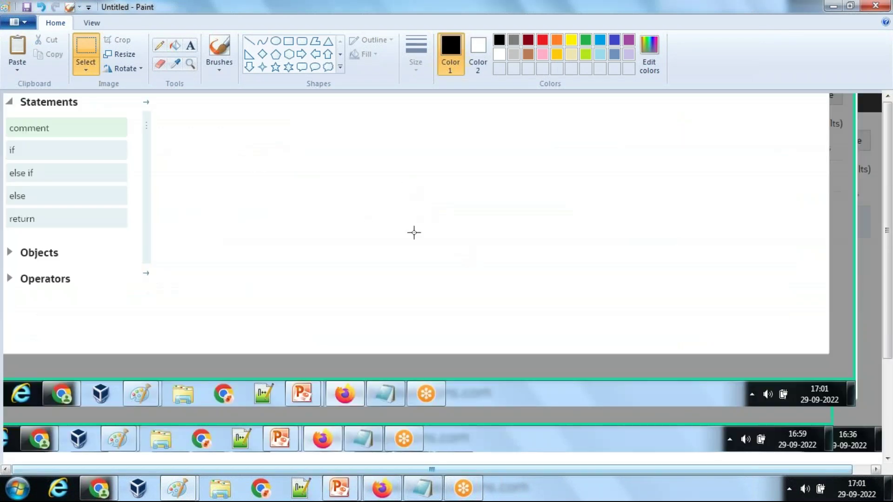
pyautogui.click(381, 488)
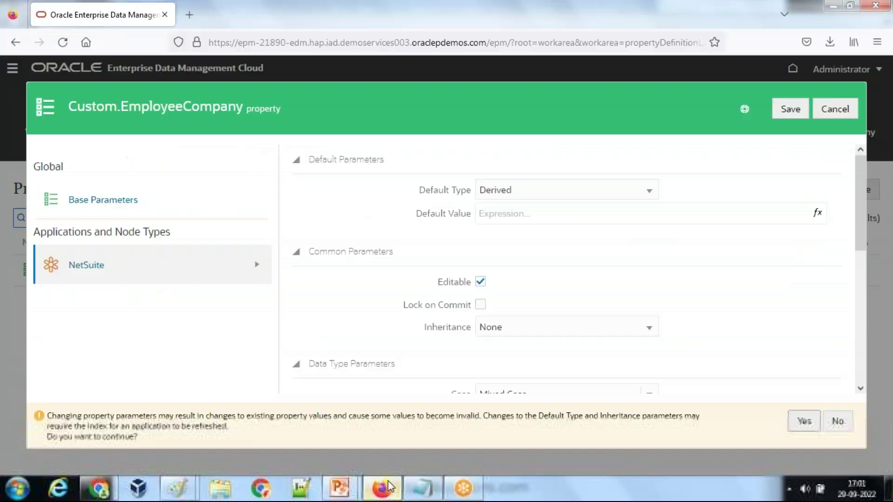
# Step: Confirm saving EmployeeCompany, close the property, and open the NetSuite view from Views
pyautogui.click(804, 422)
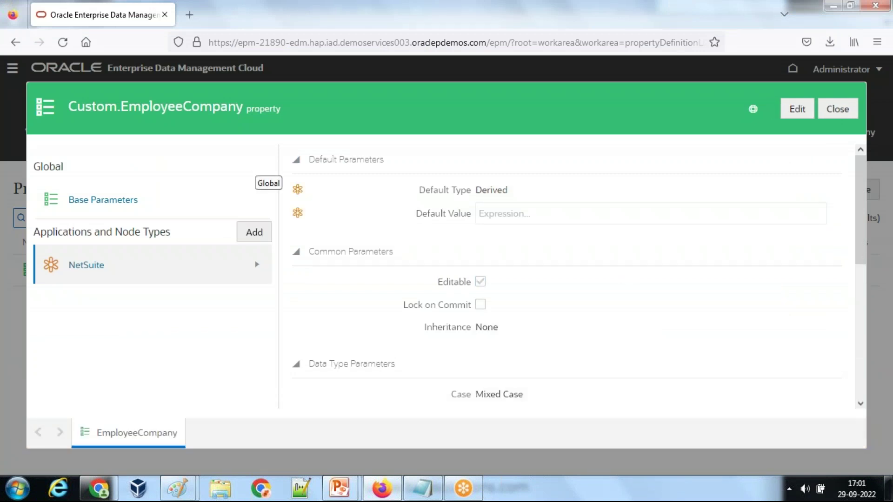
pyautogui.click(838, 108)
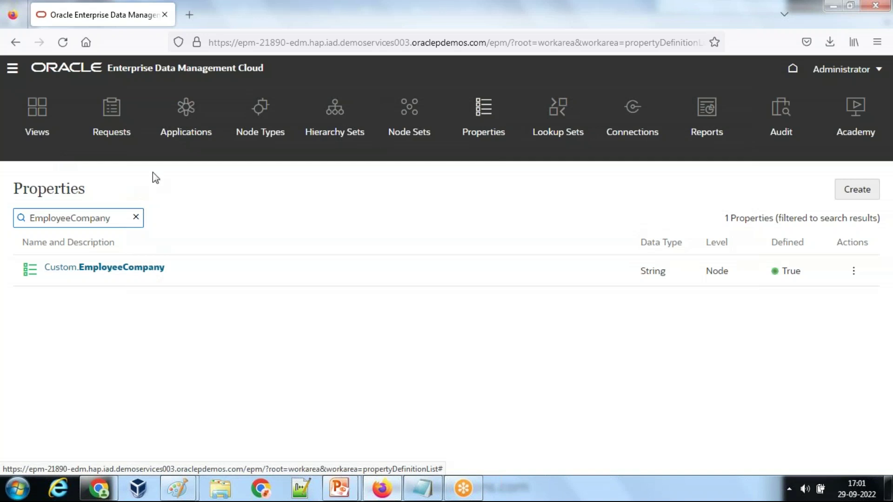
pyautogui.click(37, 112)
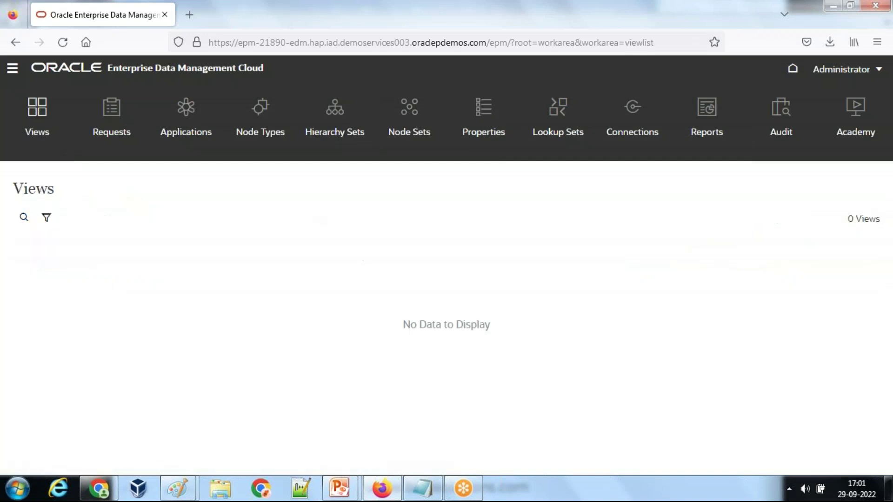
pyautogui.scroll(-3, 277, 377)
pyautogui.scroll(3, 130, 400)
pyautogui.scroll(-5, 111, 351)
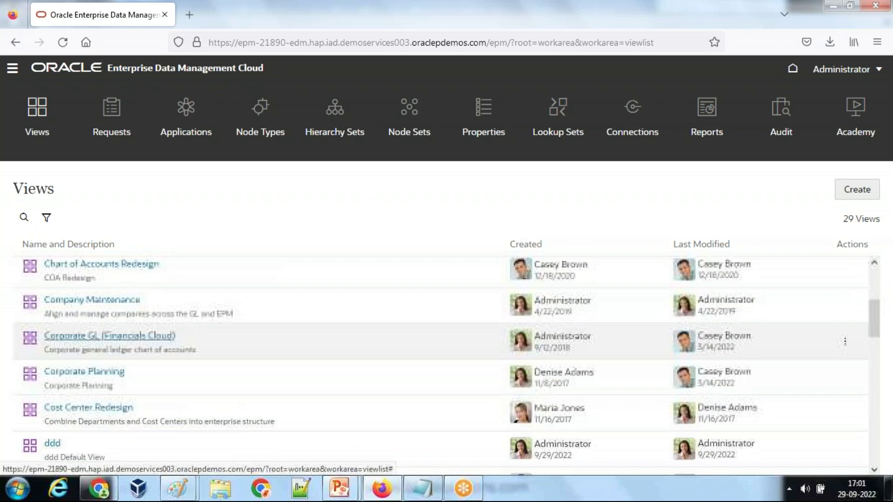
pyautogui.scroll(-8, 85, 370)
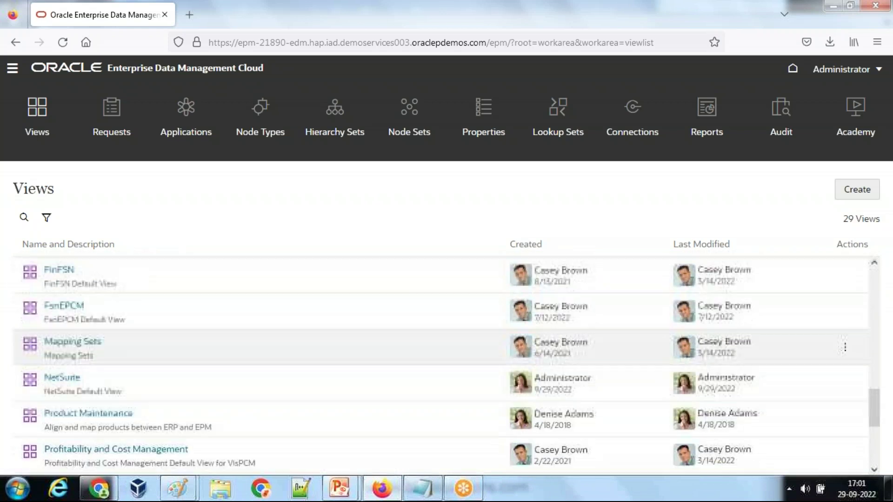
pyautogui.click(73, 363)
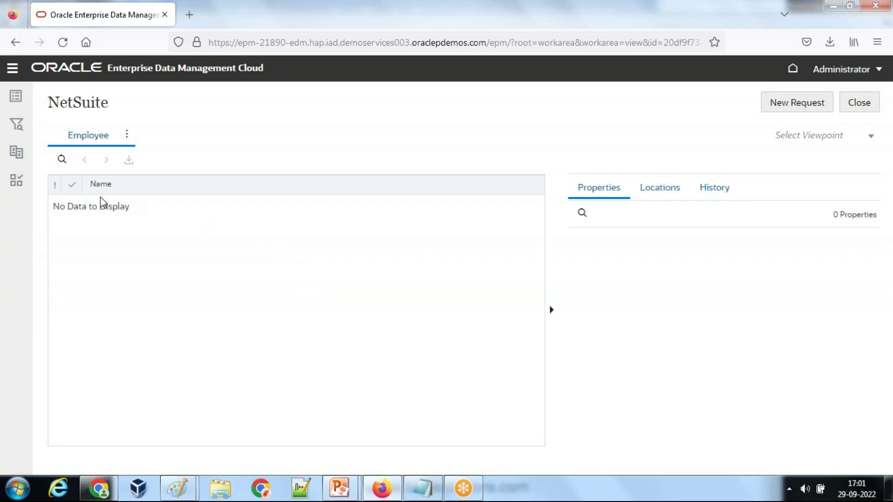
# Step: Start a new request and add a top node named Employee001
pyautogui.click(797, 106)
pyautogui.click(605, 160)
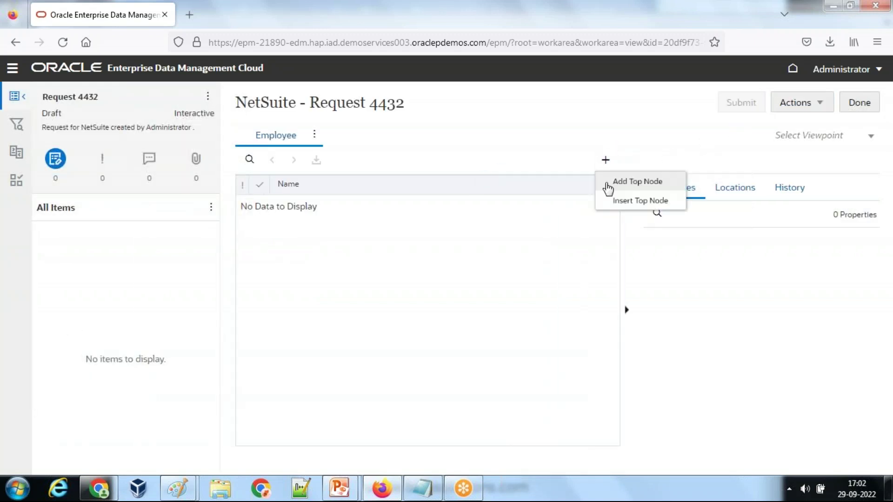
pyautogui.click(632, 186)
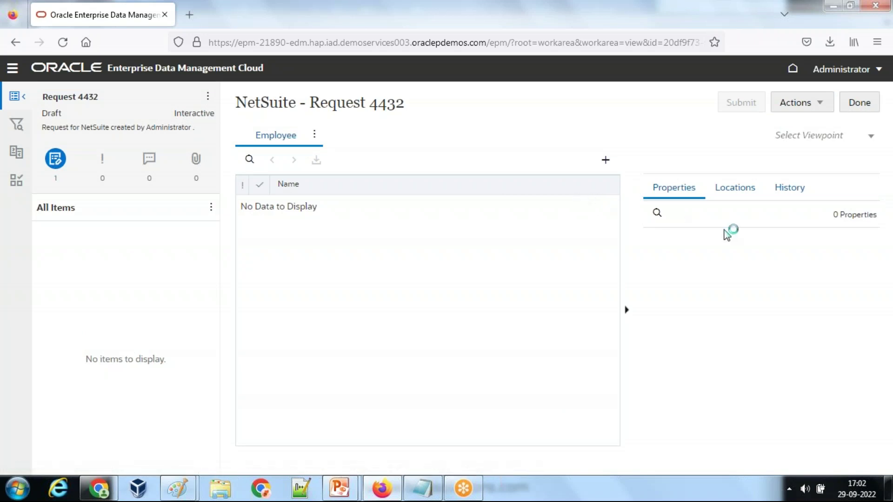
pyautogui.click(791, 241)
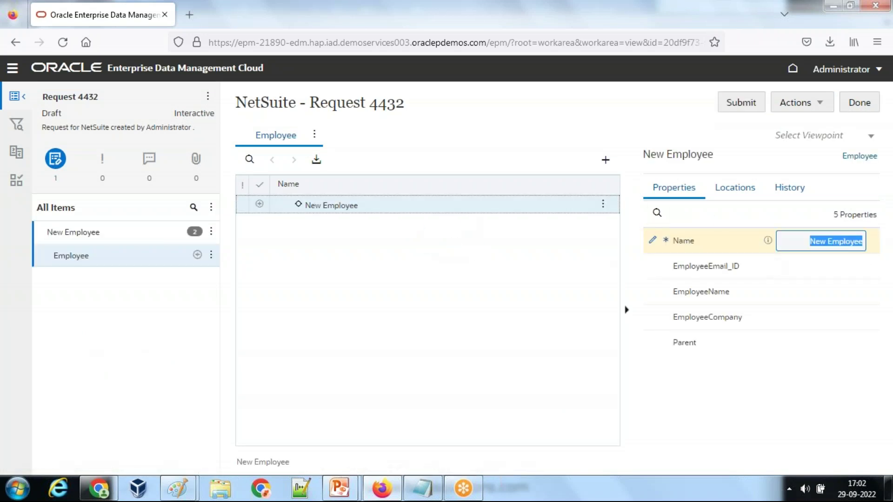
pyautogui.write('Employe')
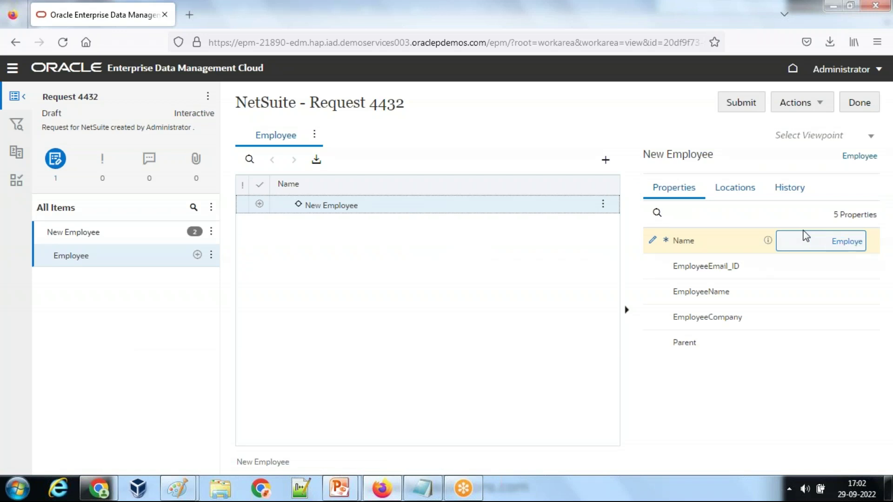
pyautogui.write('e')
pyautogui.click(797, 272)
pyautogui.write('am')
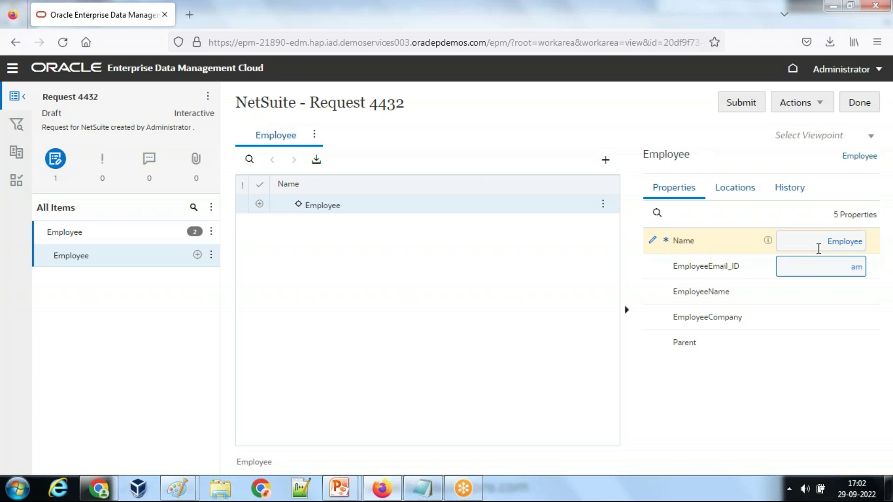
pyautogui.click(827, 241)
pyautogui.write('001')
pyautogui.press('Tab')
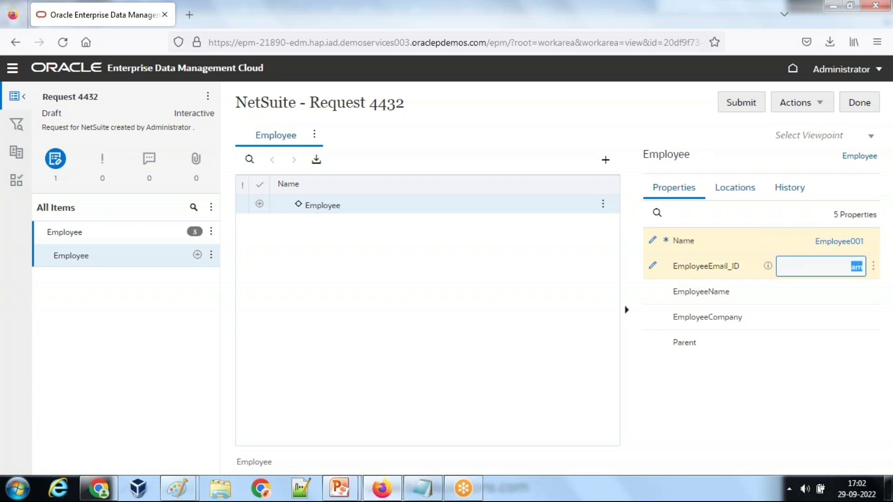
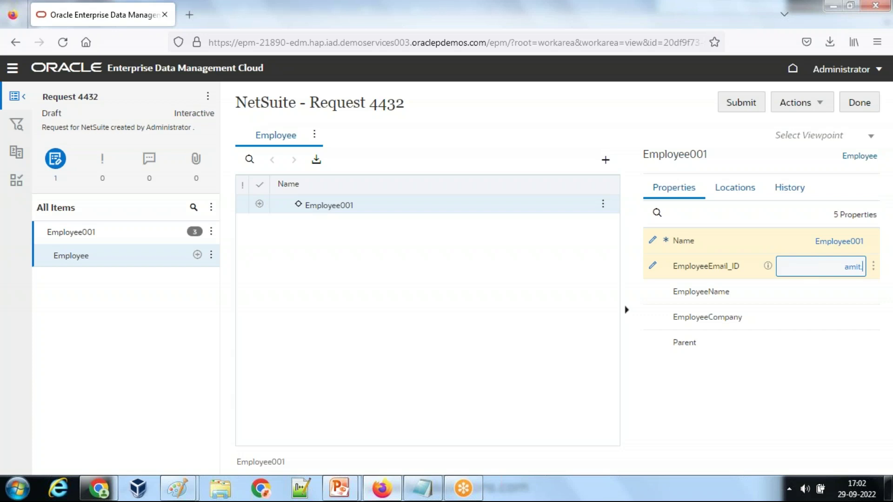
# Step: Enter the employee's e-mail in EmployeeEmail_ID and inspect the derived EmployeeCompany domain
pyautogui.press('Tab')
pyautogui.click(849, 325)
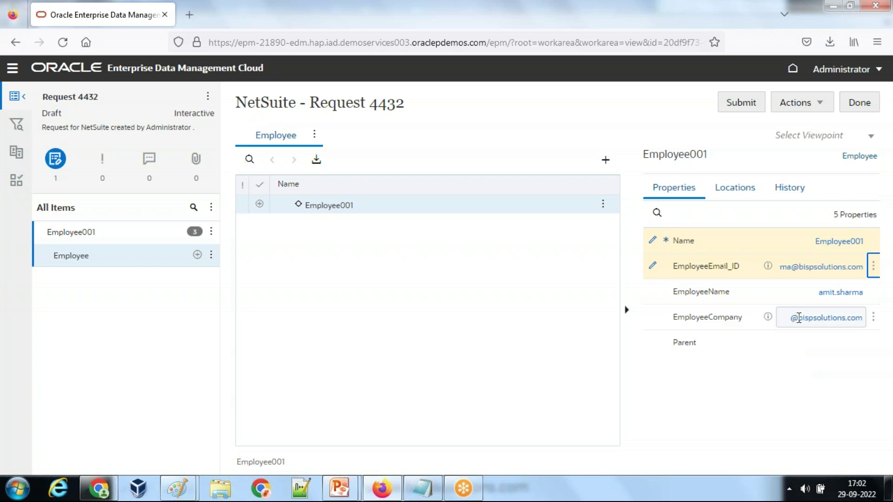
pyautogui.moveTo(799, 319); pyautogui.dragTo(850, 317)
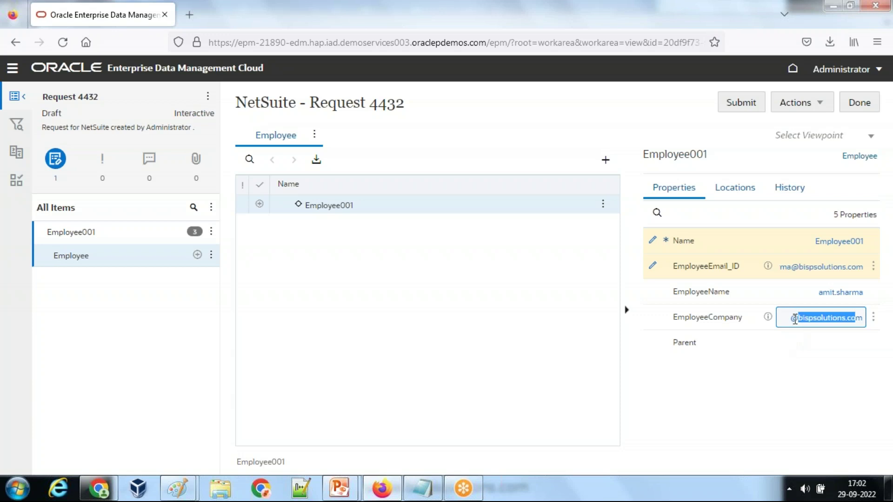
# Step: In Notepad, copy the substring formula onto the EmployeeCompany line with IndexOf(@) as start
pyautogui.click(422, 488)
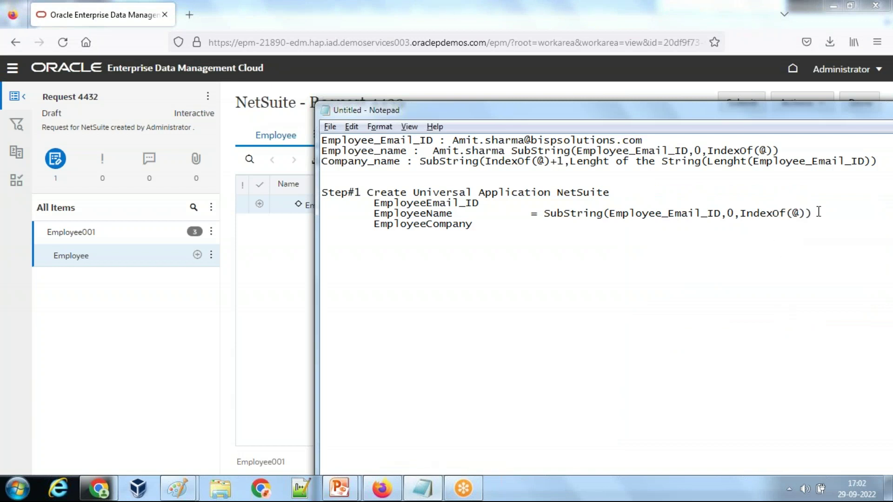
pyautogui.moveTo(814, 214); pyautogui.dragTo(553, 217)
pyautogui.click(552, 232)
pyautogui.write('SubString(Employee_Email_ID,0,IndexOf(@))')
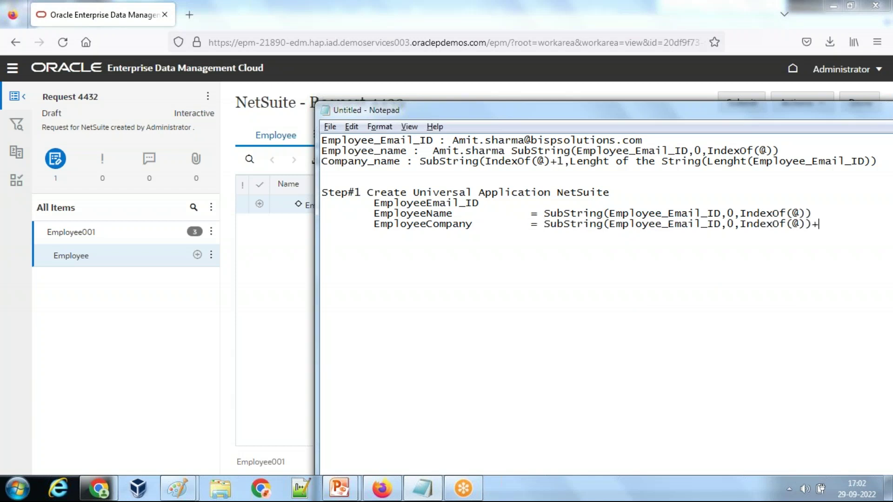
pyautogui.moveTo(800, 224); pyautogui.dragTo(747, 224)
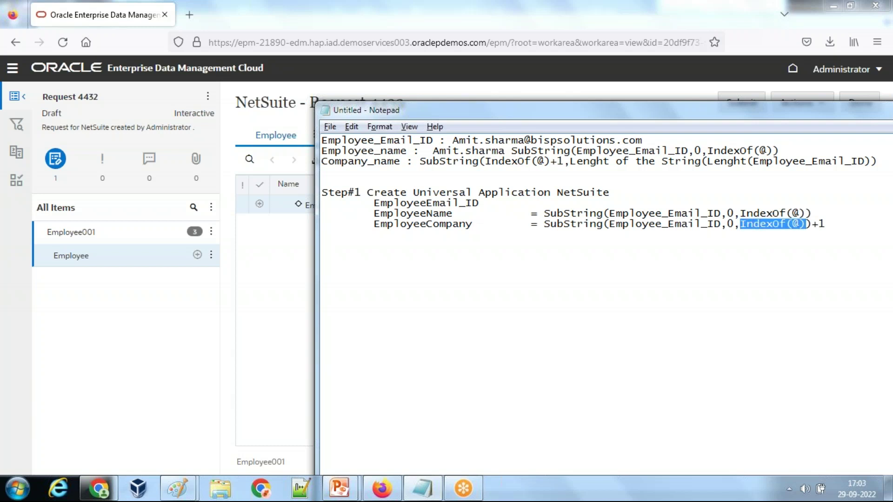
pyautogui.click(734, 224)
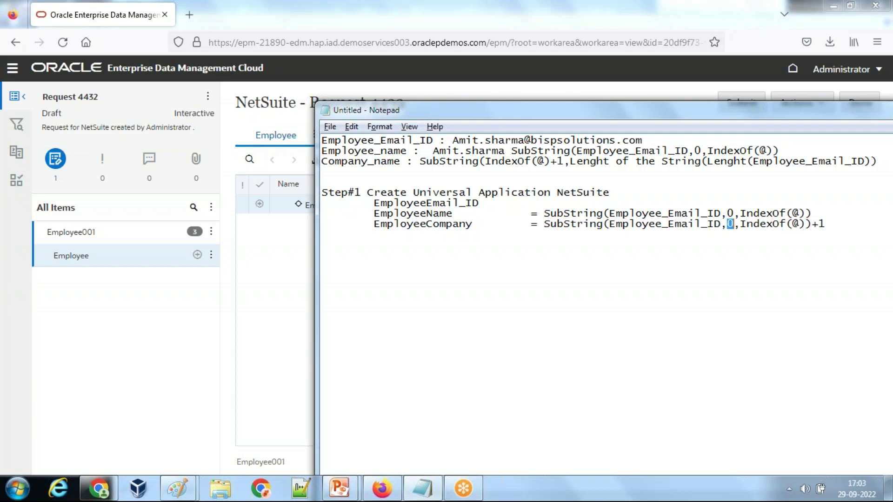
pyautogui.write('IndexOf(@)')
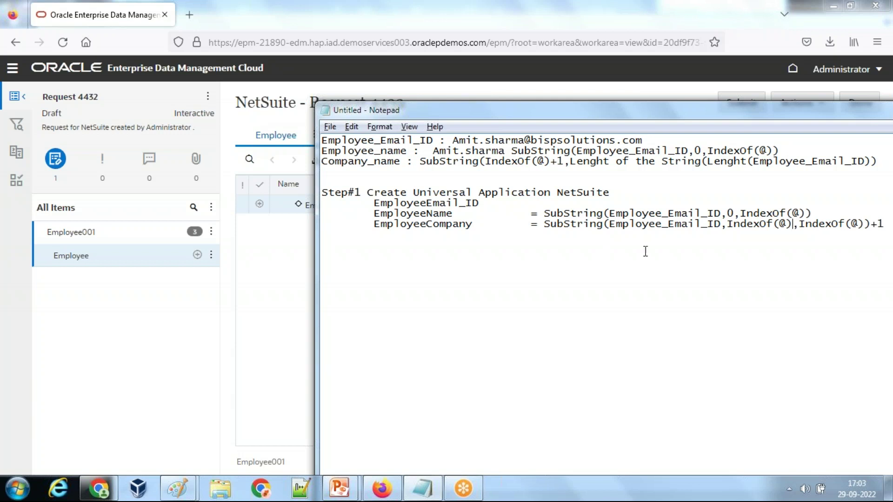
# Step: Replace the second IndexOf(@) with Lenght and move +1 after the first IndexOf(@)
pyautogui.moveTo(800, 228); pyautogui.dragTo(865, 228)
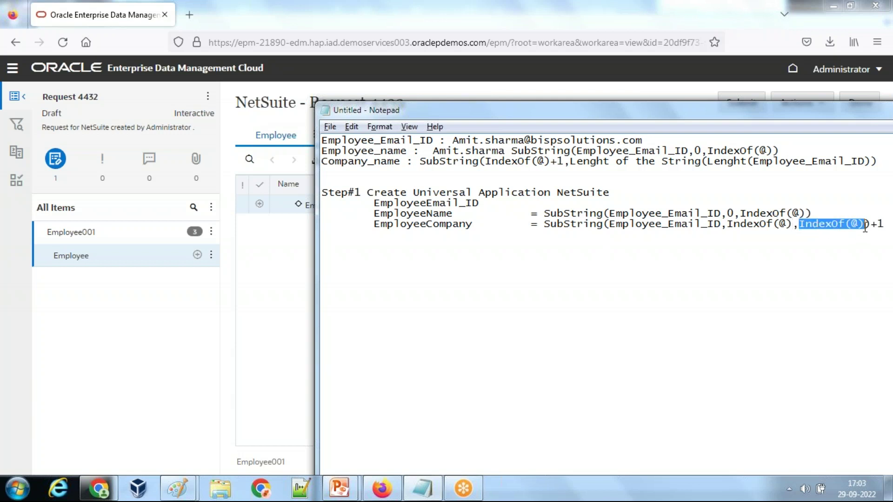
pyautogui.write('Lenght')
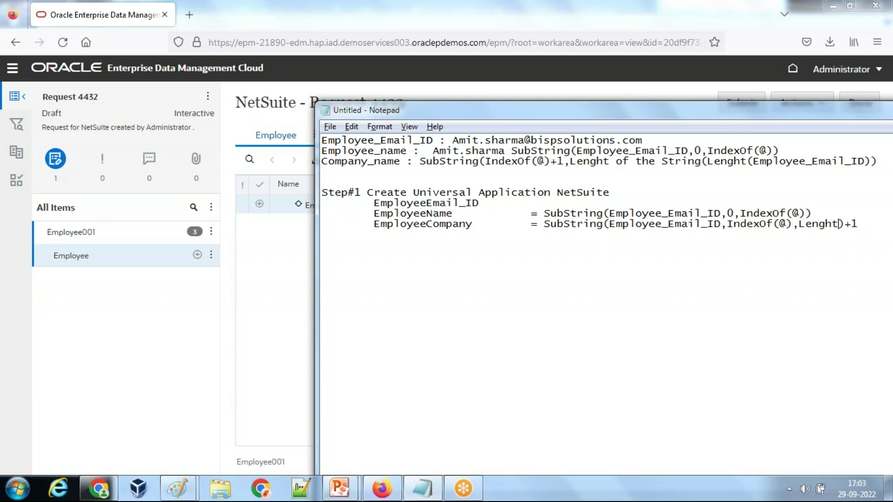
pyautogui.moveTo(865, 229); pyautogui.dragTo(849, 227)
pyautogui.press('BackSpace')
pyautogui.write('+1')
pyautogui.click(54, 20)
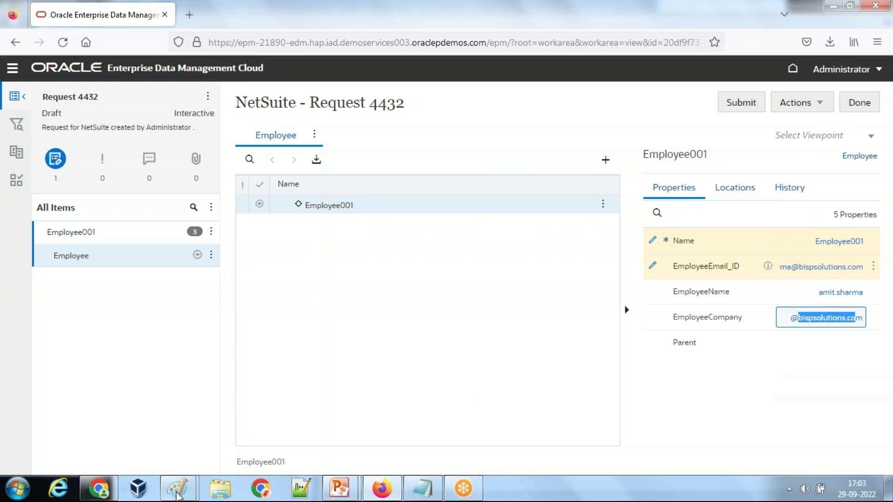
# Step: Paste the EDM screenshot into the first Paint window and cut out the Properties panel
pyautogui.moveTo(178, 493)
pyautogui.click(146, 417)
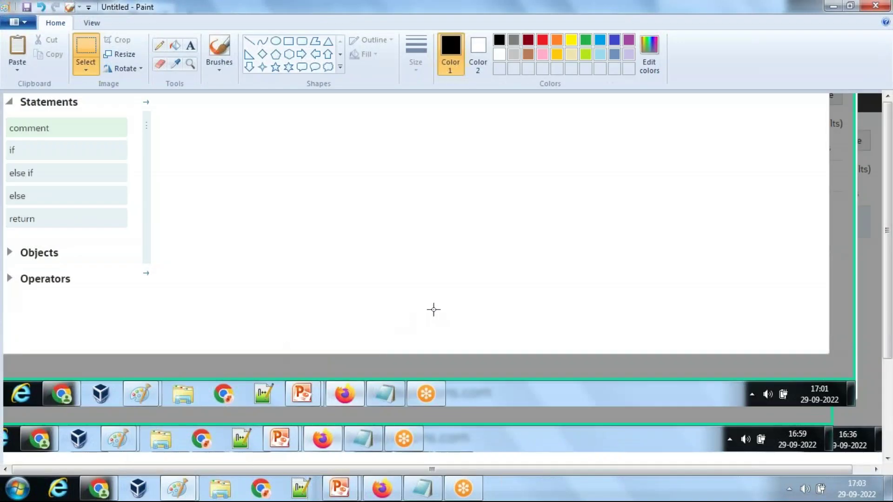
pyautogui.hotkey('ctrl', 'v')
pyautogui.moveTo(392, 301)
pyautogui.mouseDown()
pyautogui.moveTo(241, 176)
pyautogui.moveTo(120, 148)
pyautogui.mouseUp()
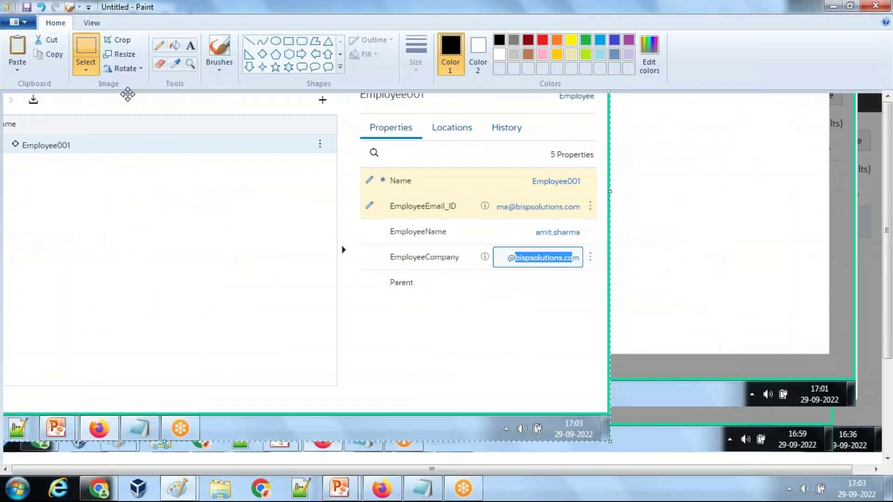
pyautogui.click(85, 51)
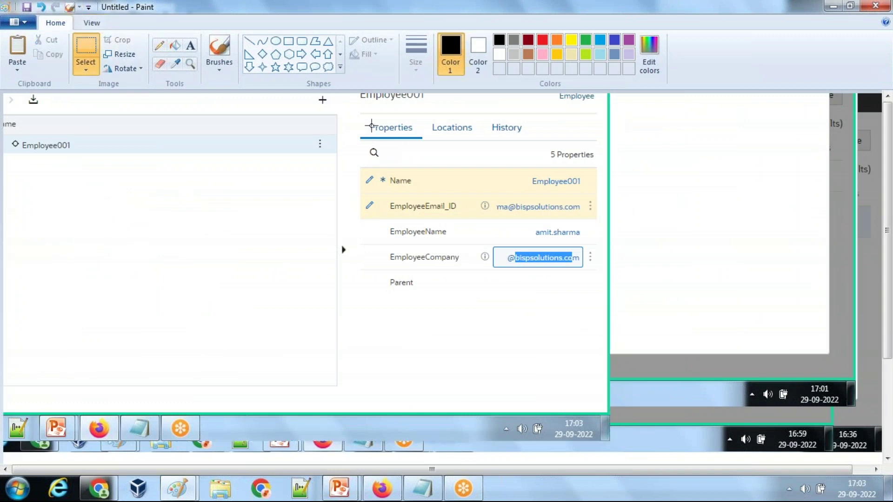
pyautogui.moveTo(351, 112); pyautogui.dragTo(599, 301)
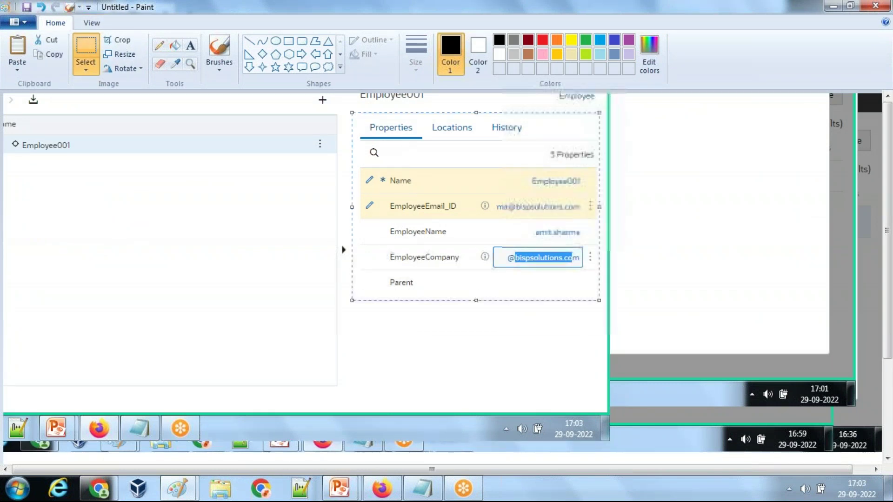
pyautogui.press('Delete')
# Step: Paste the Properties panel beside the expression in the other Paint image
pyautogui.moveTo(177, 489)
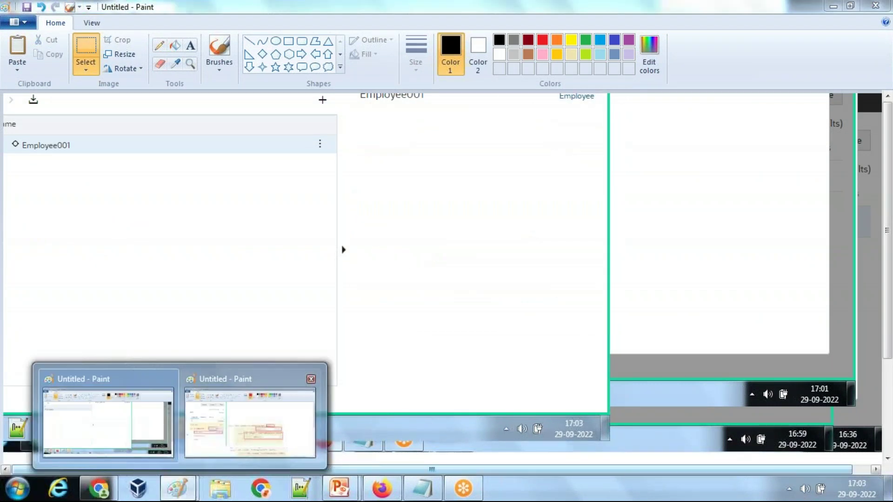
pyautogui.click(251, 414)
pyautogui.scroll(-5, 645, 340)
pyautogui.click(693, 365)
pyautogui.hotkey('ctrl', 'v')
pyautogui.moveTo(123, 189); pyautogui.dragTo(140, 223)
# Step: Draw a red plus after indexOf with the Line tool and add a 1 text label
pyautogui.click(249, 41)
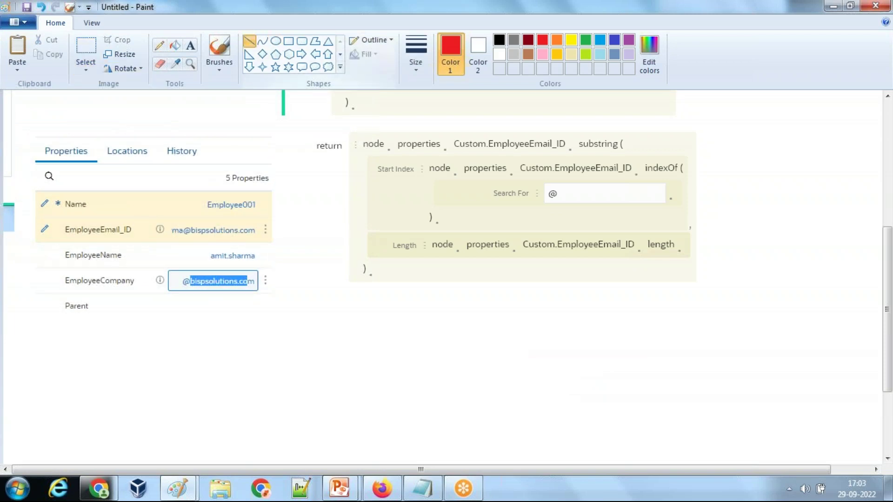
pyautogui.moveTo(680, 195); pyautogui.dragTo(693, 191)
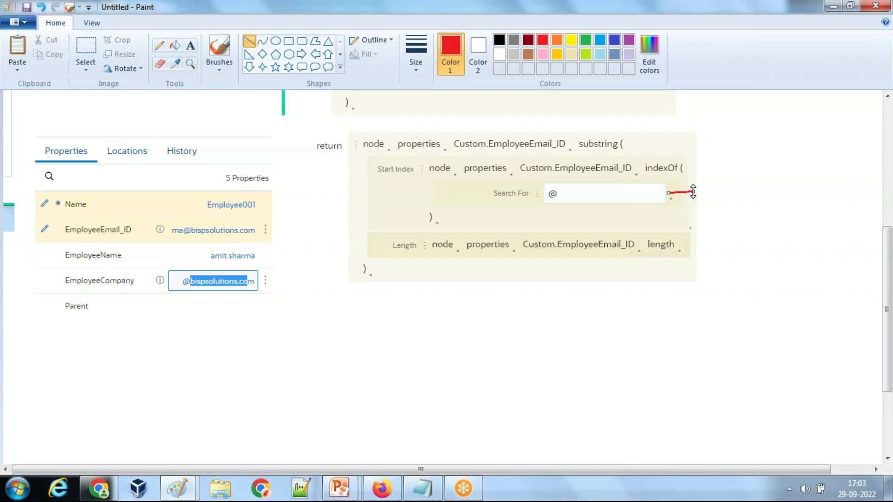
pyautogui.click(705, 202)
pyautogui.moveTo(688, 207); pyautogui.dragTo(684, 207)
pyautogui.click(190, 46)
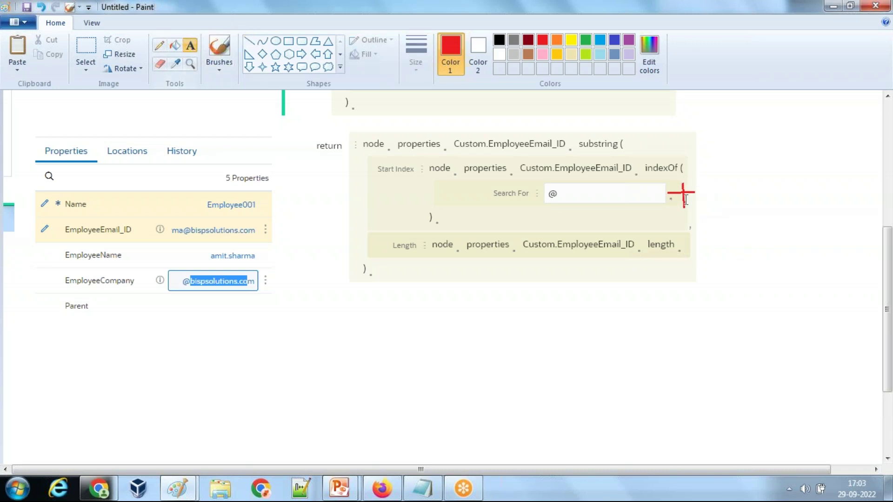
pyautogui.click(704, 183)
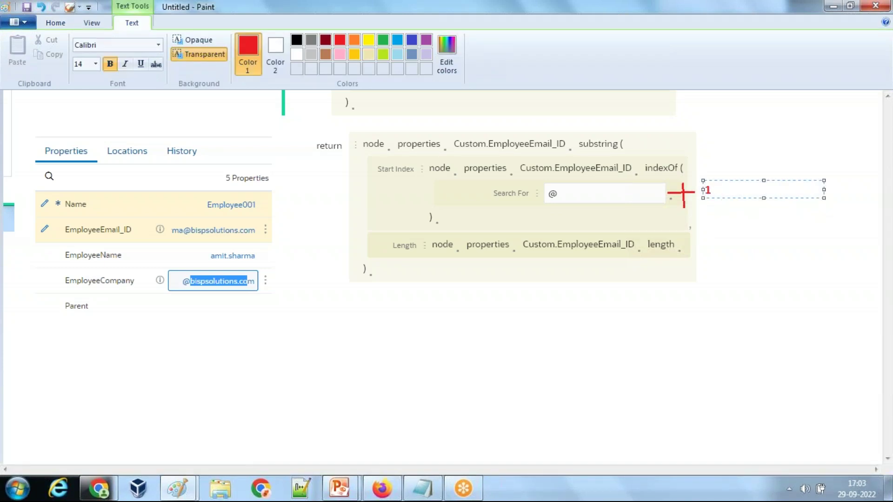
pyautogui.click(382, 488)
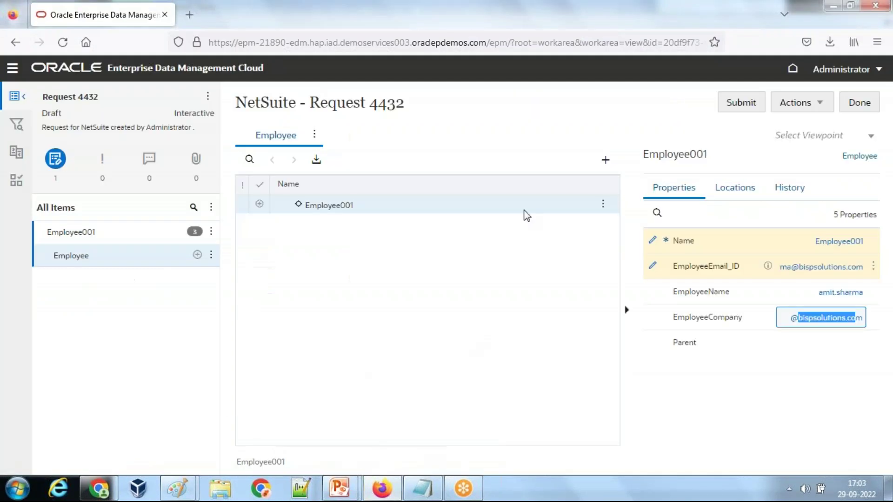
# Step: Close Request 4432 and the NetSuite view, then find the EmployeeCompany property in Properties
pyautogui.click(860, 103)
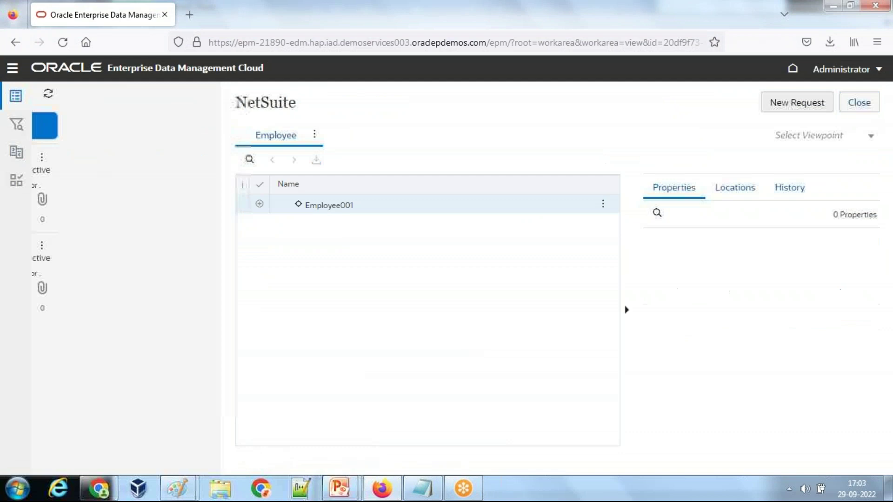
pyautogui.click(859, 102)
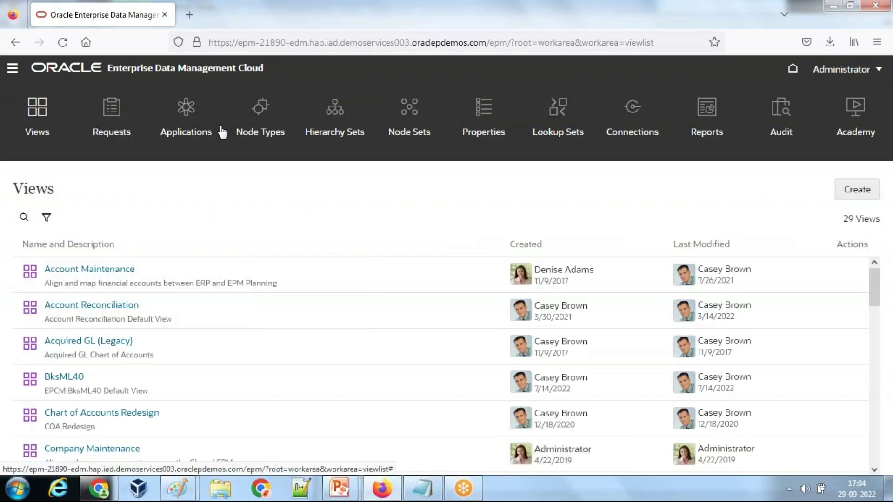
pyautogui.click(496, 134)
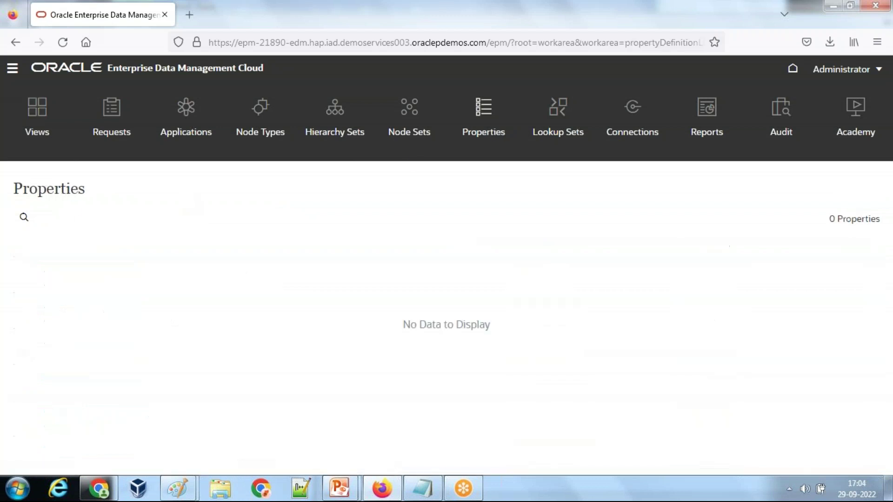
pyautogui.click(24, 217)
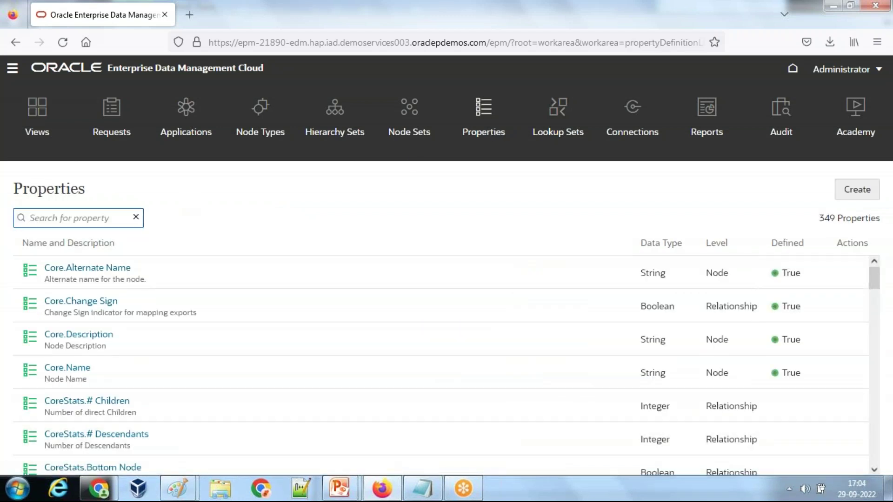
pyautogui.write('EmployeeCompany')
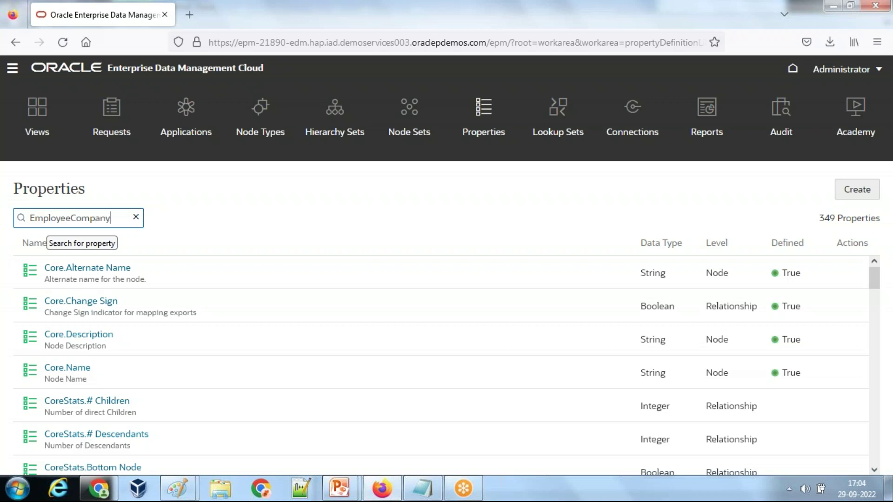
pyautogui.press('Return')
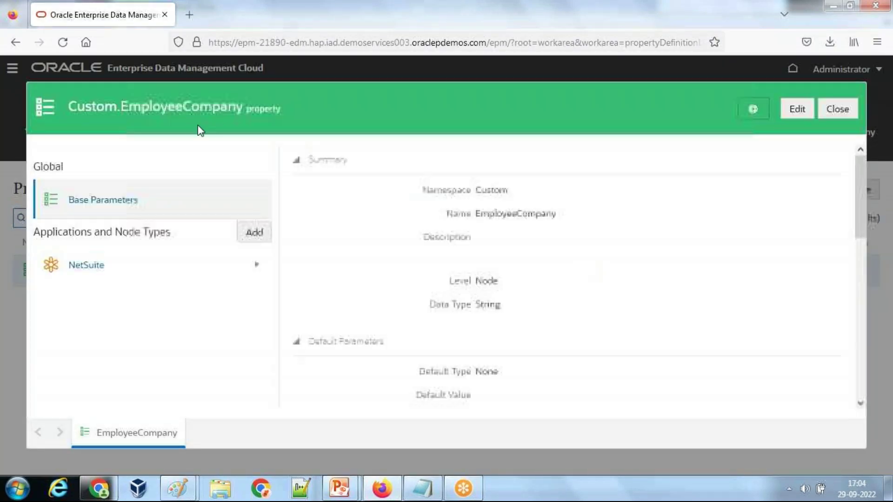
# Step: Edit and save EmployeeCompany's base parameters, then make its NetSuite parameters editable
pyautogui.click(806, 111)
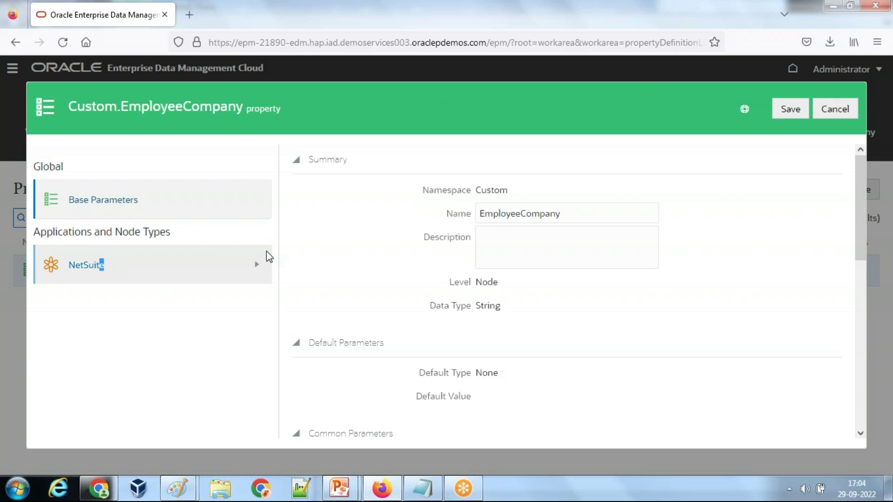
pyautogui.click(792, 115)
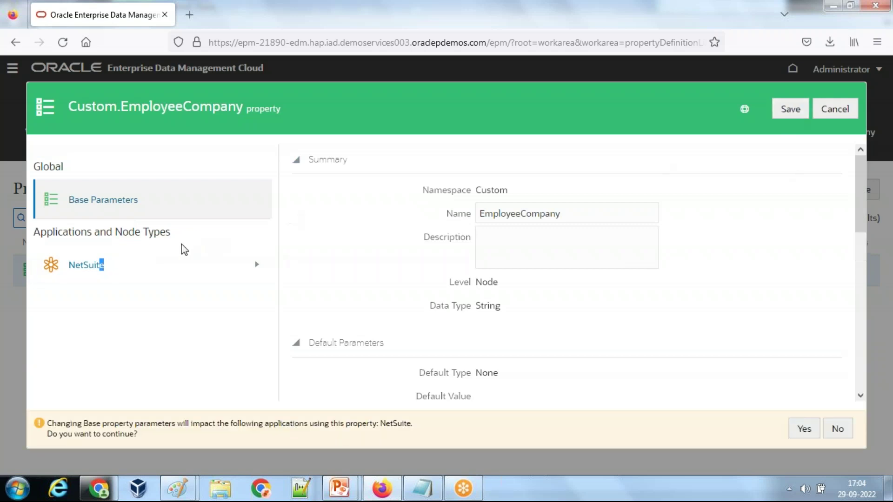
pyautogui.click(838, 428)
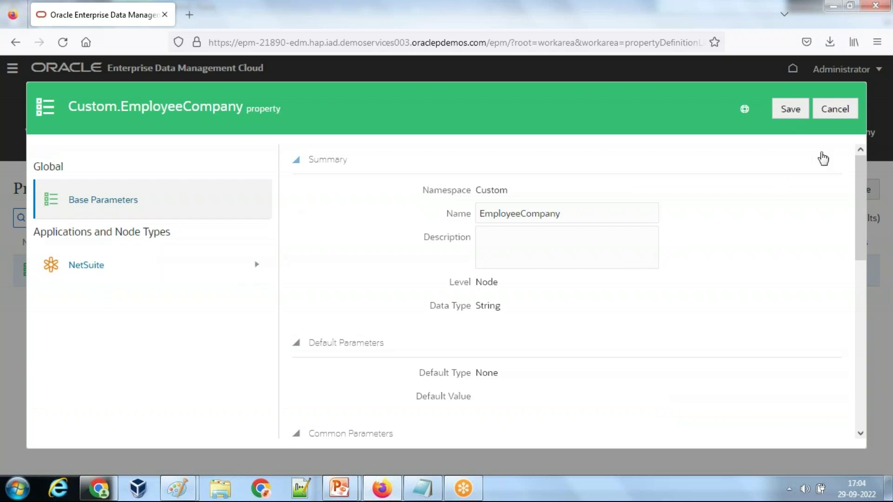
pyautogui.click(790, 116)
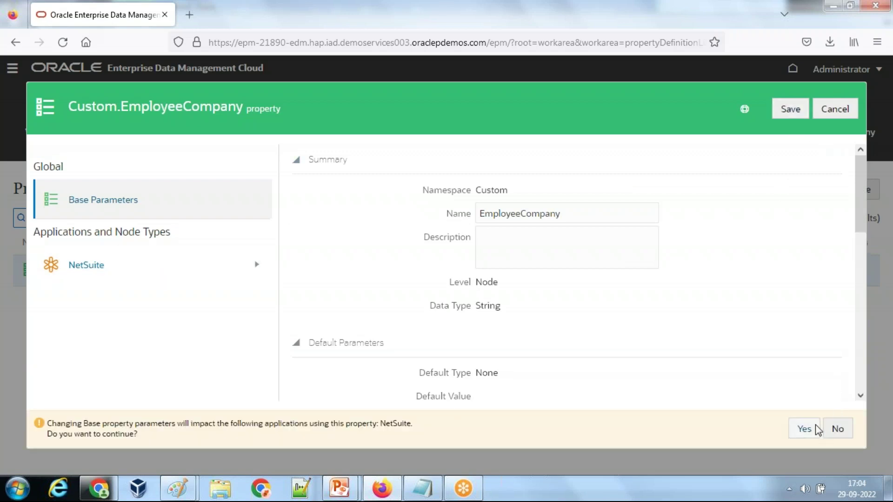
pyautogui.click(812, 429)
pyautogui.click(122, 278)
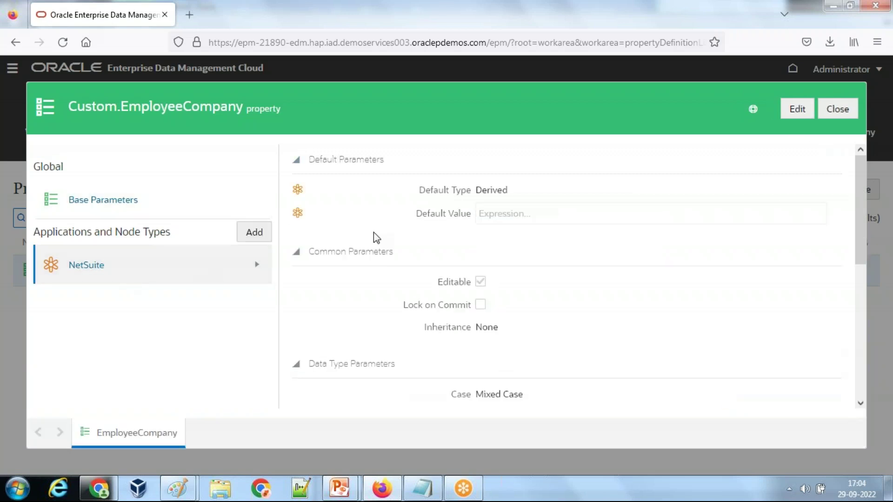
pyautogui.click(794, 114)
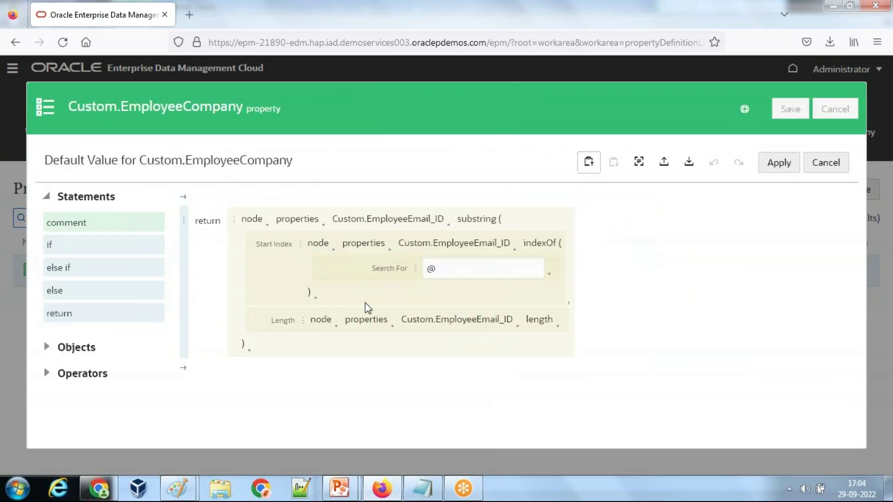
# Step: Add 1 to the indexOf(@) start index, apply it, and reopen the Default Value expression editor
pyautogui.click(549, 279)
pyautogui.scroll(-3, 629, 335)
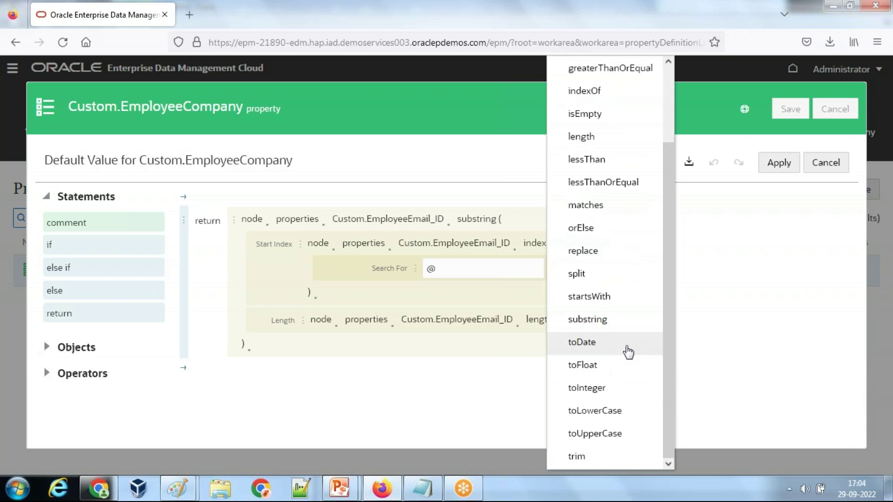
pyautogui.scroll(3, 628, 388)
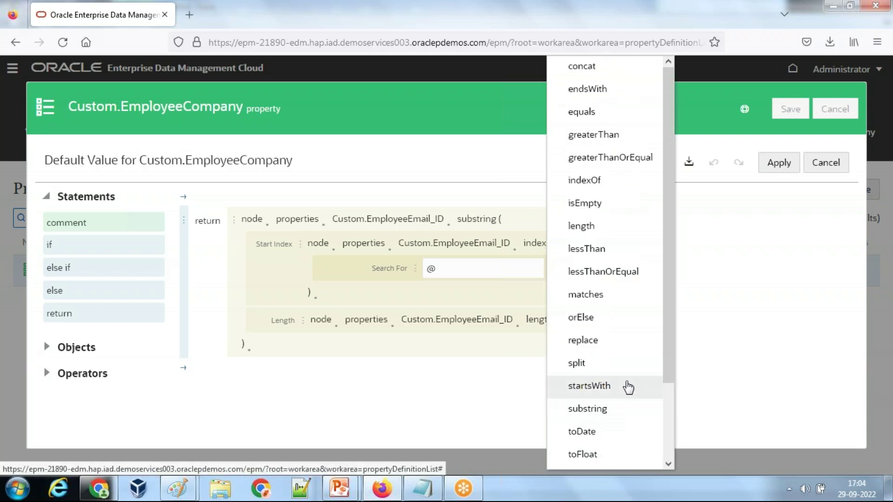
pyautogui.click(315, 298)
pyautogui.click(368, 69)
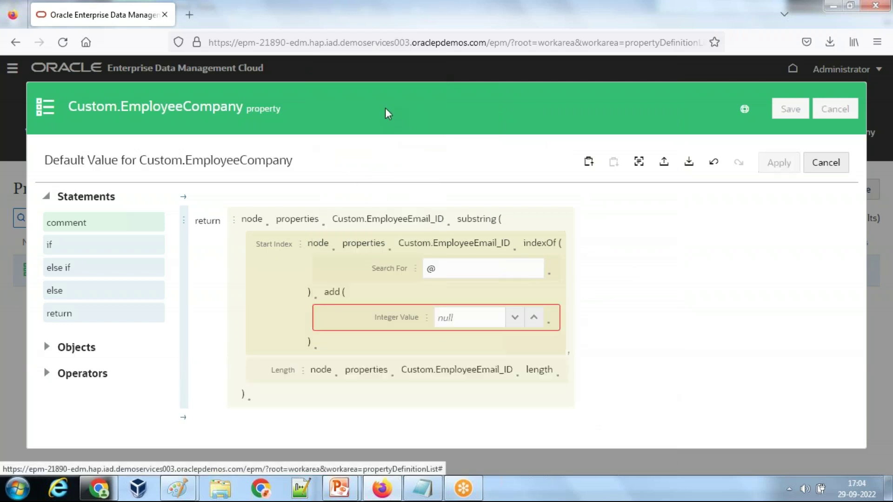
pyautogui.write('1')
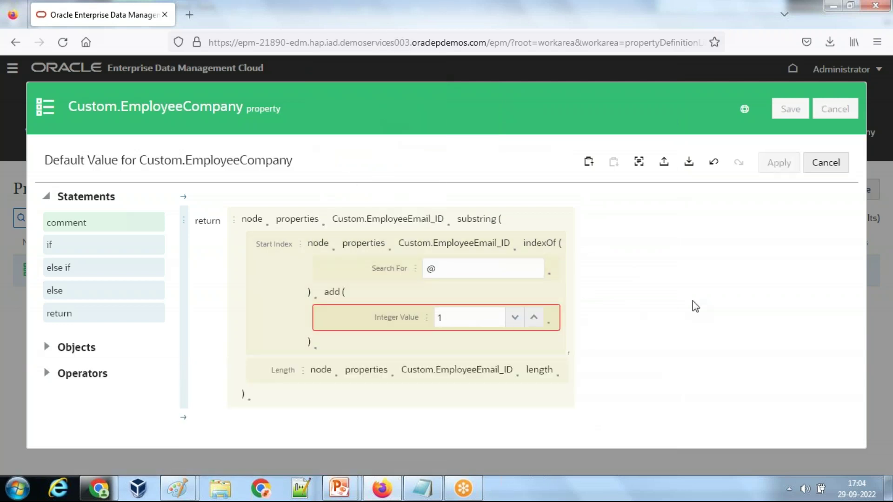
pyautogui.click(772, 163)
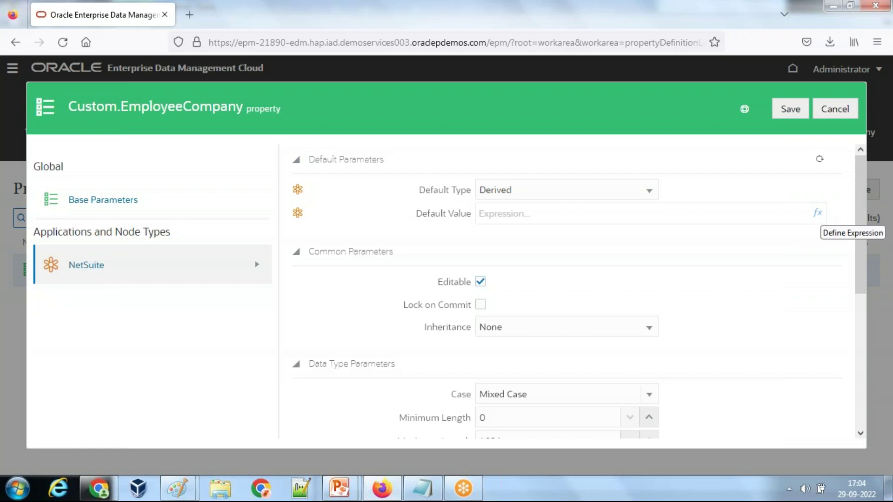
pyautogui.click(818, 213)
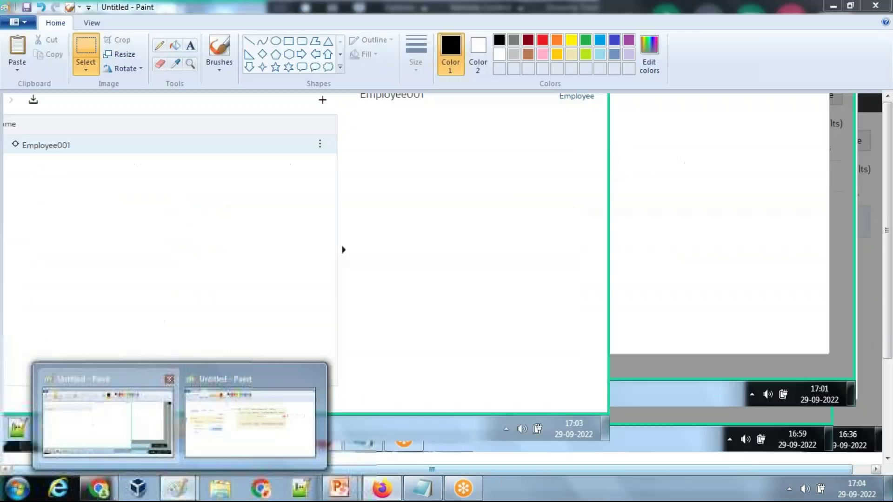
pyautogui.click(249, 405)
# Step: Paste the expression editor screenshot into the first Paint canvas and erase the old block
pyautogui.hotkey('ctrl', 'v')
pyautogui.moveTo(420, 368); pyautogui.dragTo(397, 226)
pyautogui.click(80, 46)
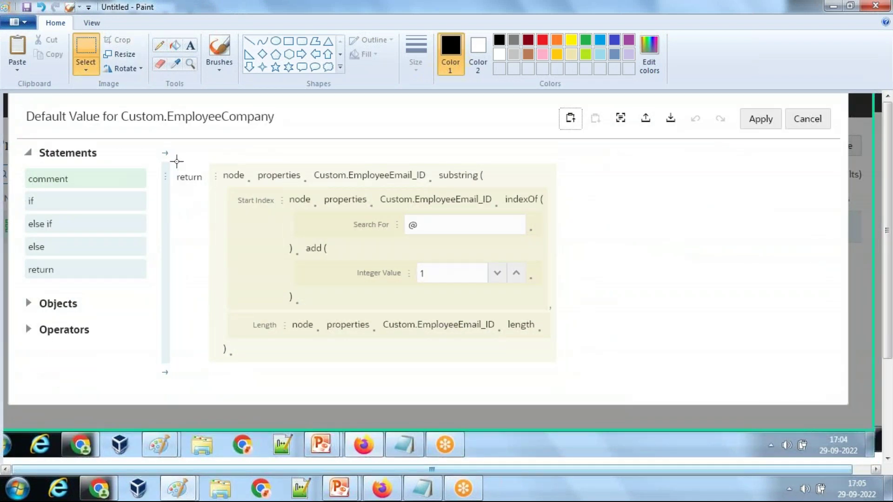
pyautogui.moveTo(573, 381); pyautogui.dragTo(565, 373)
pyautogui.press('Delete')
# Step: Place the revised expression below the earlier one and box add( Integer Value 1 in red
pyautogui.click(177, 489)
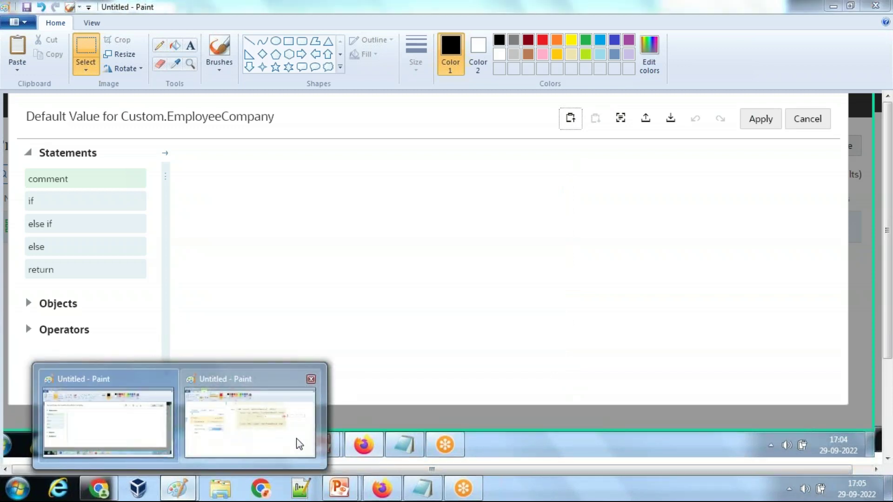
pyautogui.click(295, 443)
pyautogui.hotkey('ctrl', 'v')
pyautogui.moveTo(249, 165); pyautogui.dragTo(594, 355)
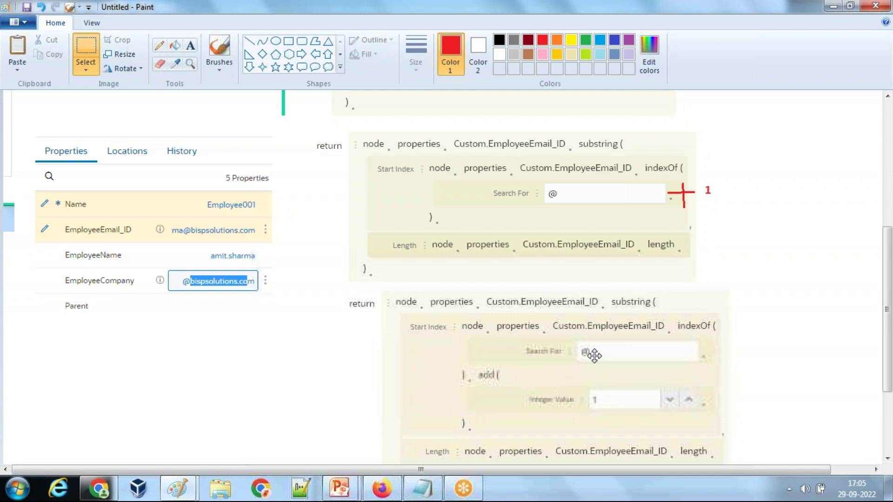
pyautogui.click(288, 41)
pyautogui.moveTo(448, 362)
pyautogui.mouseDown()
pyautogui.moveTo(608, 423)
pyautogui.moveTo(725, 419)
pyautogui.mouseUp()
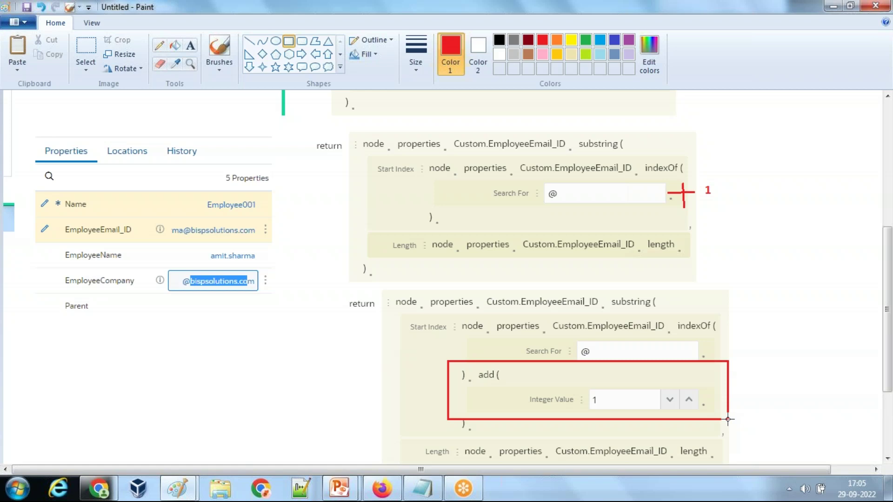
pyautogui.click(382, 487)
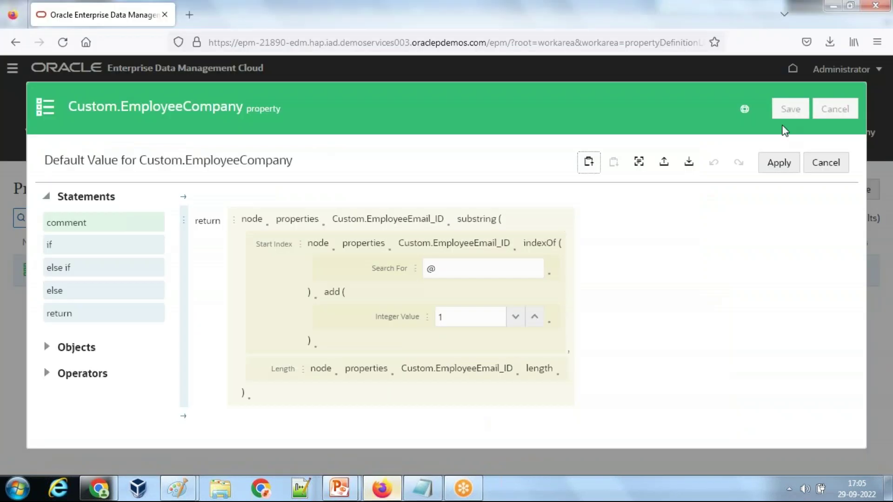
# Step: Cancel the expression editor and the EmployeeCompany property edit
pyautogui.click(834, 168)
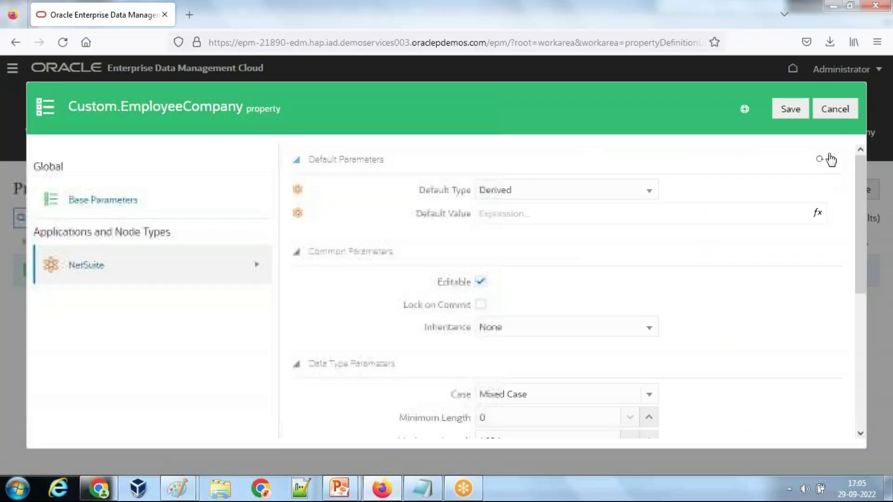
pyautogui.click(834, 110)
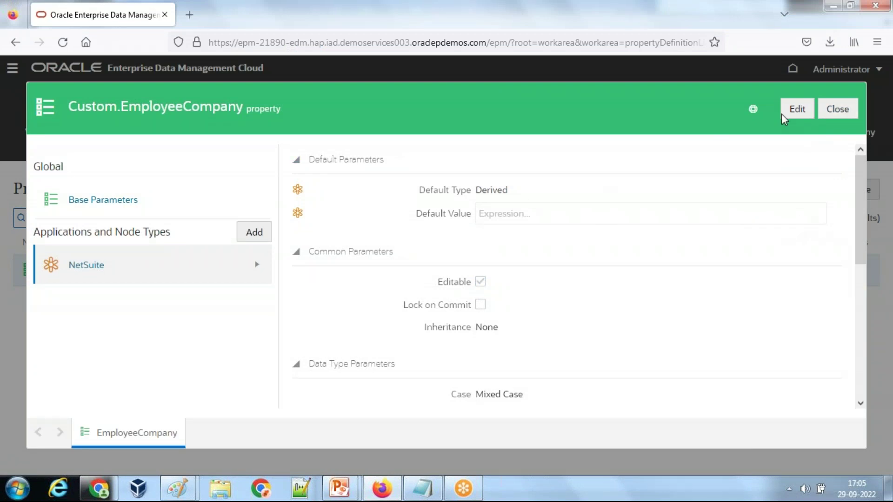
pyautogui.moveTo(514, 213); pyautogui.dragTo(518, 213)
pyautogui.click(539, 233)
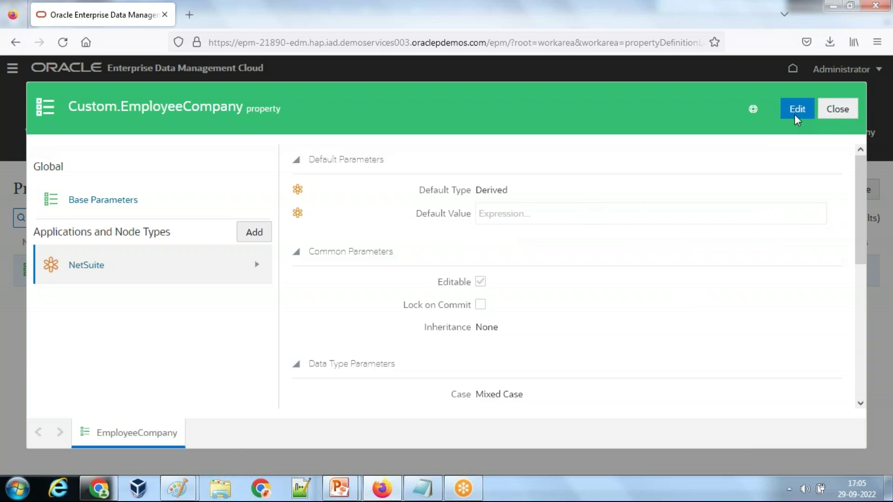
# Step: Re-edit the property, add 1 to the indexOf result, apply, save, confirm and close
pyautogui.click(797, 110)
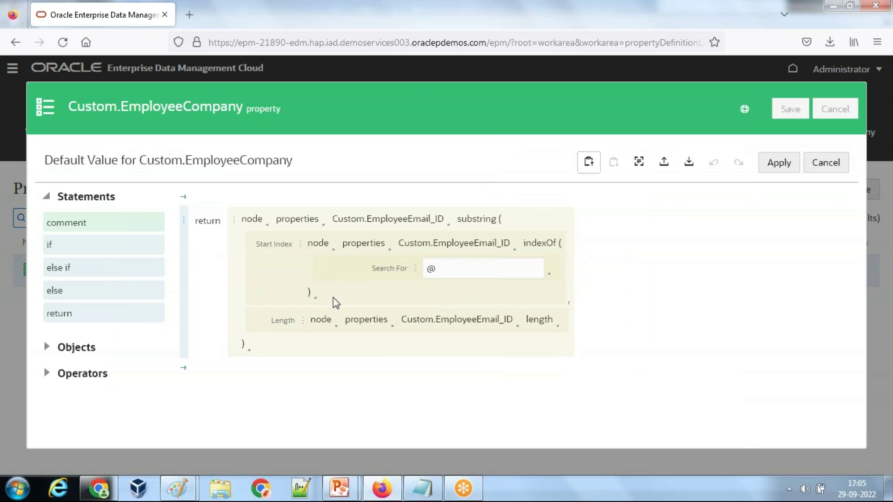
pyautogui.click(315, 298)
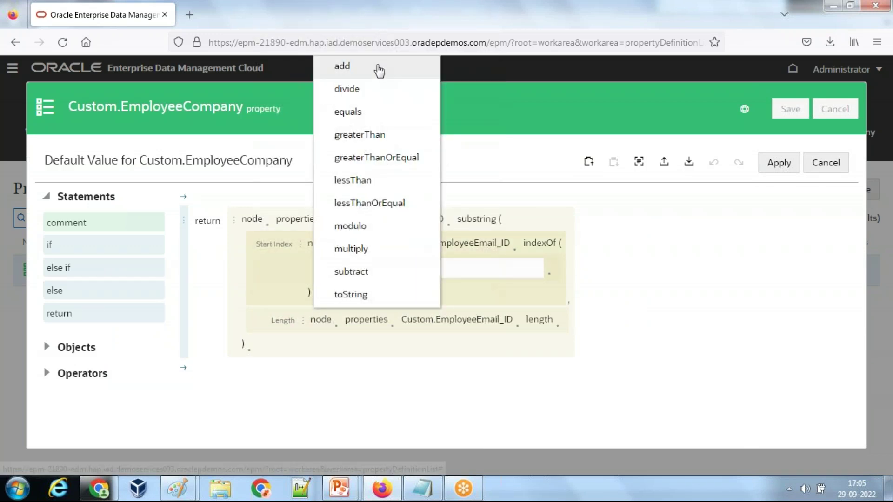
pyautogui.click(375, 65)
pyautogui.write('1')
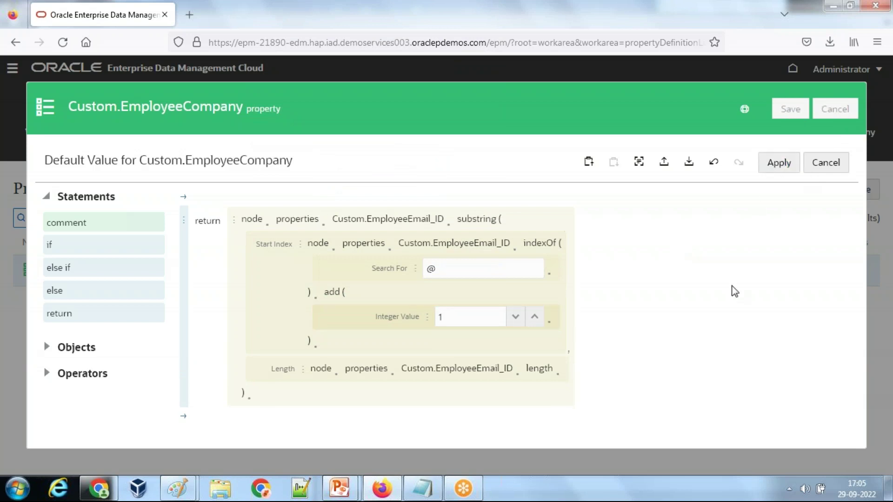
pyautogui.click(778, 163)
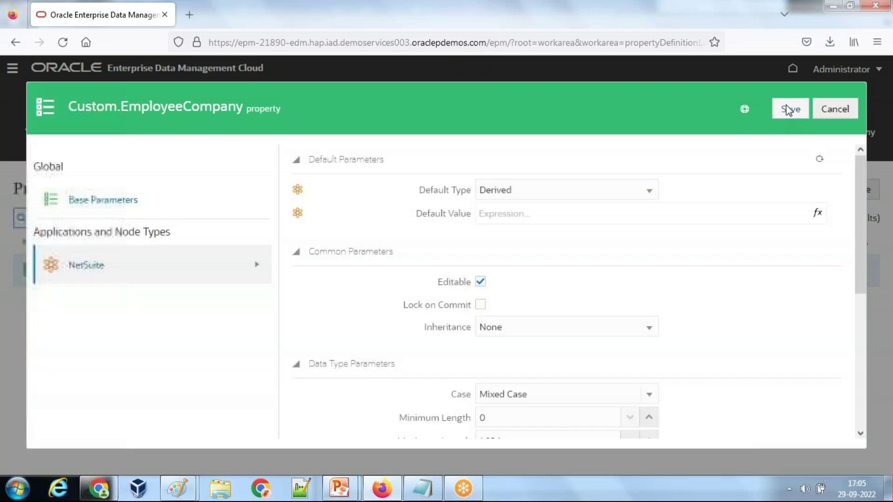
pyautogui.click(787, 107)
pyautogui.click(803, 423)
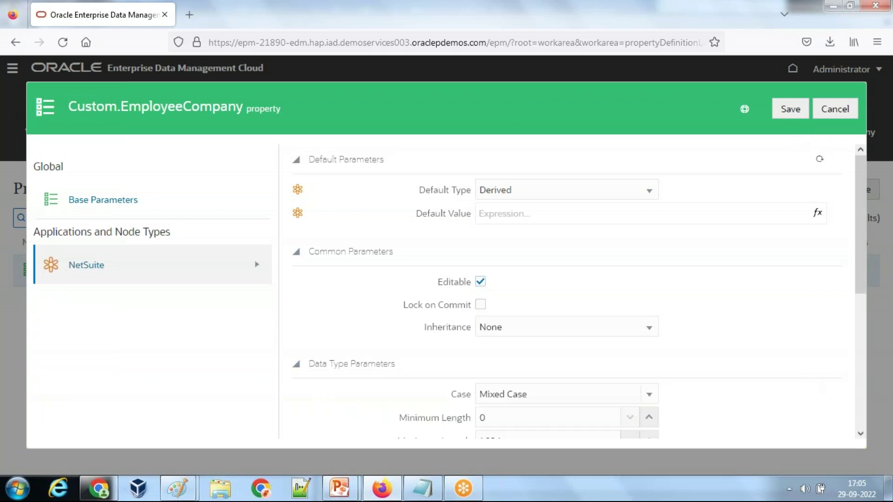
pyautogui.click(837, 109)
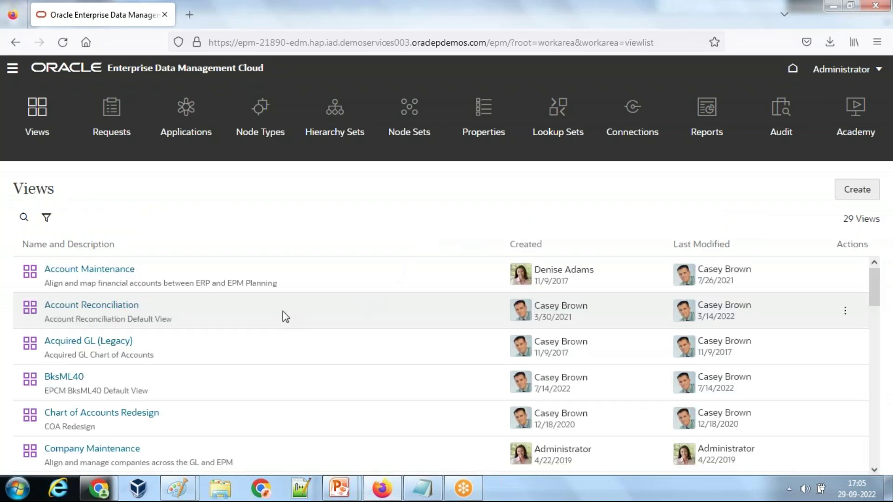
# Step: Open the NetSuite view and add a new top node
pyautogui.scroll(-10, 209, 379)
pyautogui.scroll(3, 90, 343)
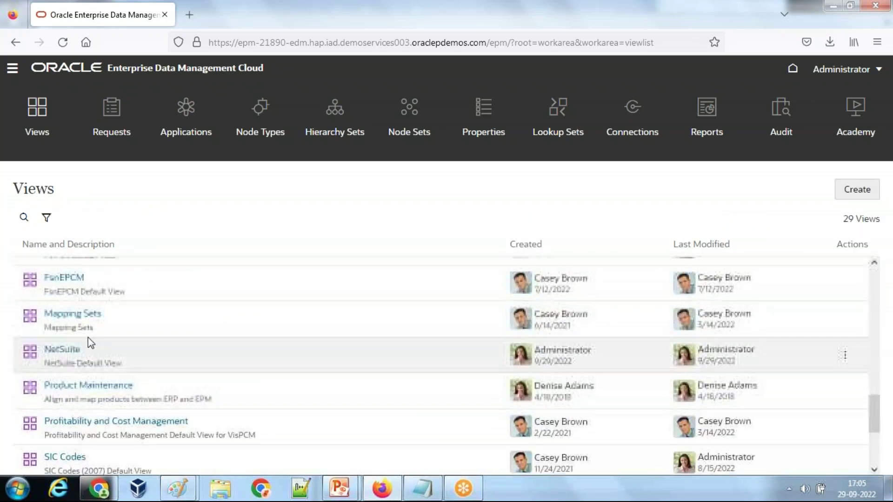
pyautogui.click(74, 349)
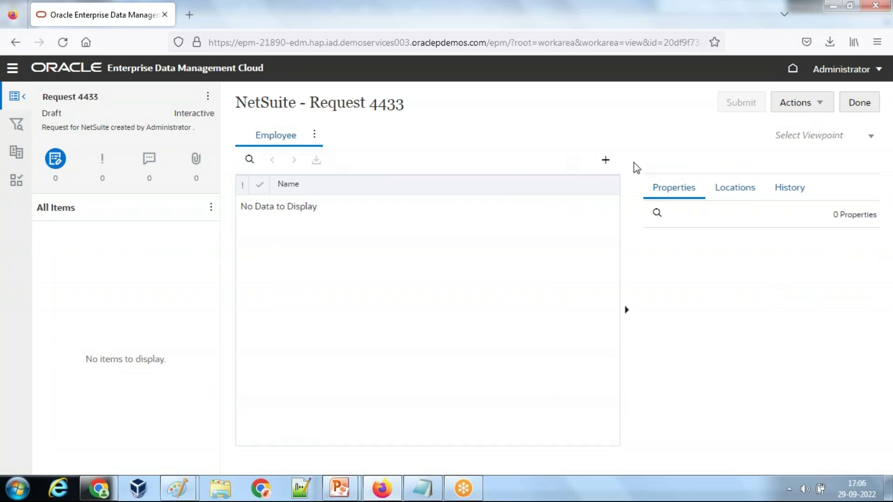
pyautogui.click(606, 160)
pyautogui.click(646, 183)
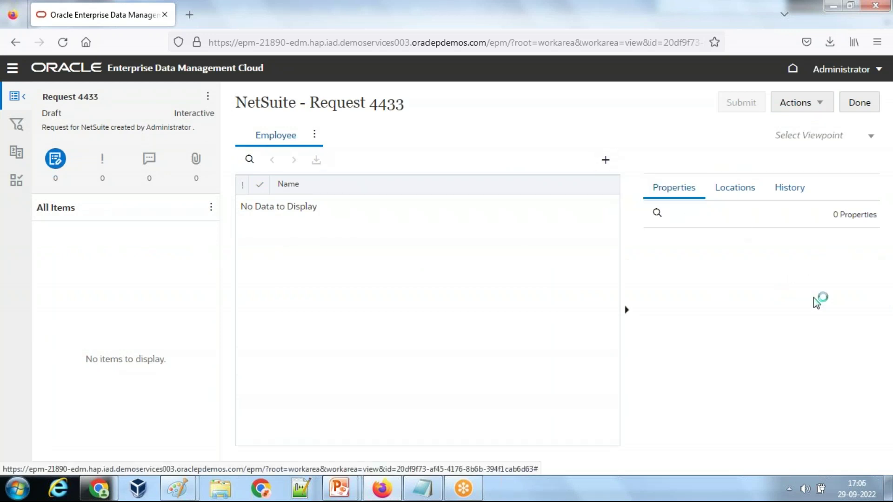
# Step: Name the node Employee_001, enter the employee's e-mail in EmployeeEmail_ID, and submit the request
pyautogui.click(800, 247)
pyautogui.click(813, 251)
pyautogui.hotkey('ctrl', 'a')
pyautogui.write('E')
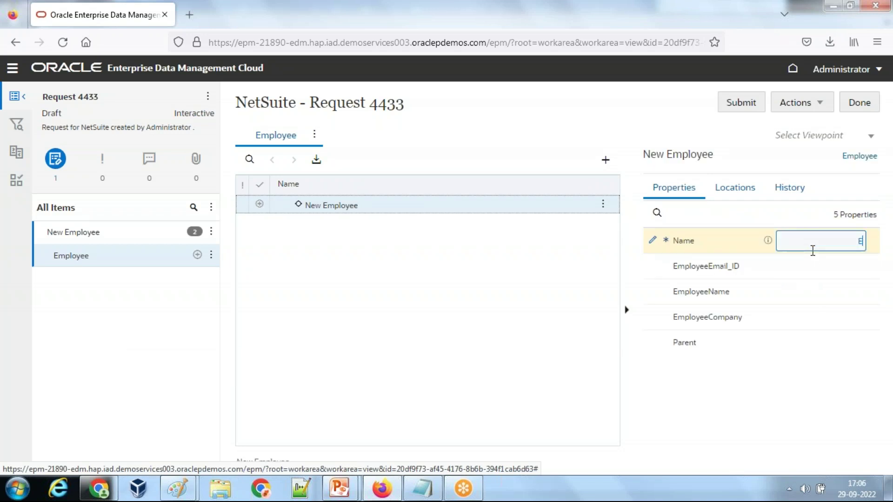
pyautogui.write('mployee_001')
pyautogui.click(800, 264)
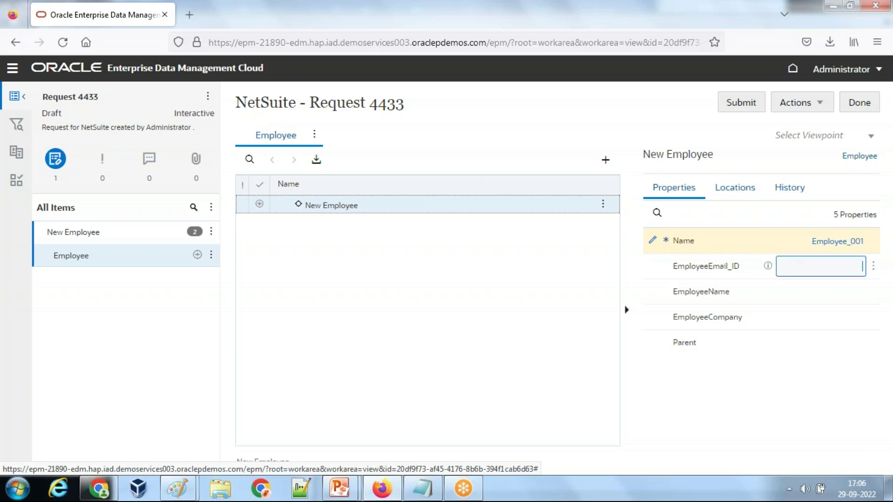
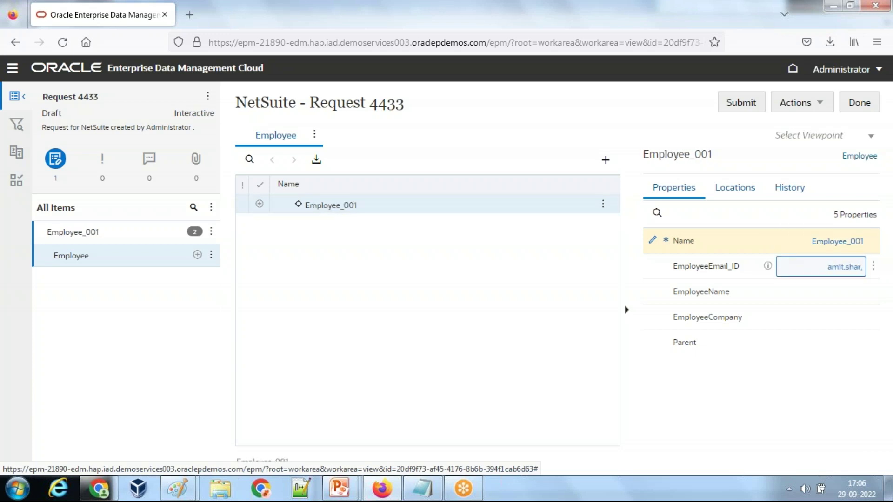
pyautogui.press('Tab')
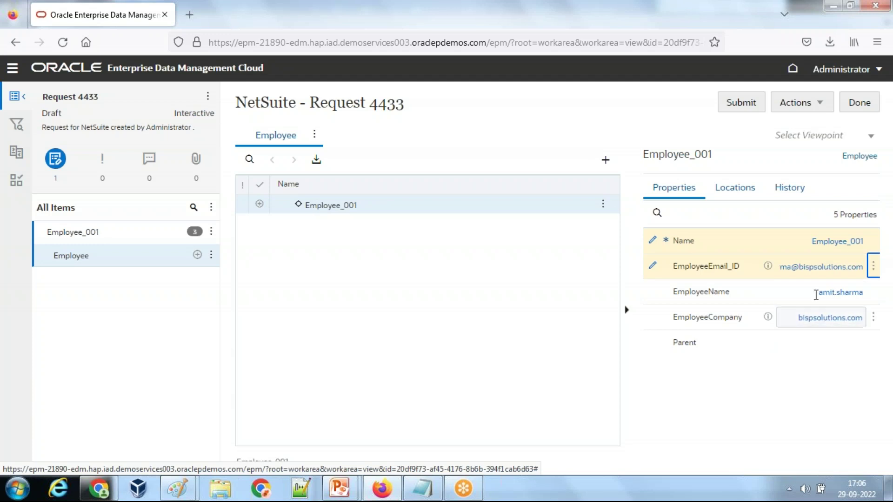
pyautogui.click(749, 106)
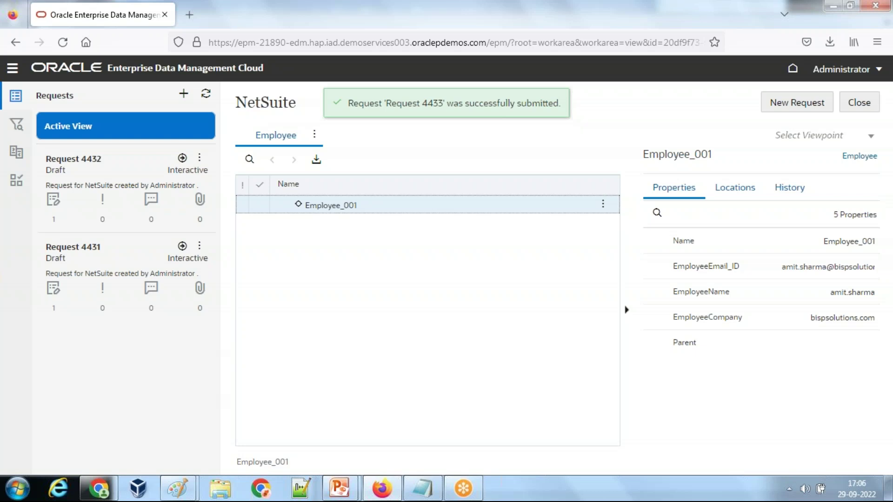
# Step: Close the NetSuite view and advance the BISP slide show to its final 'Any Question' slide
pyautogui.click(859, 102)
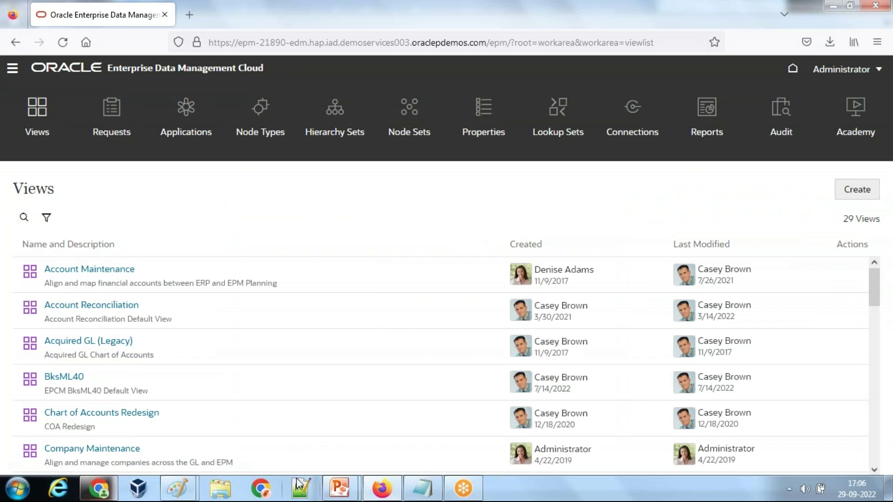
pyautogui.moveTo(349, 492)
pyautogui.click(407, 417)
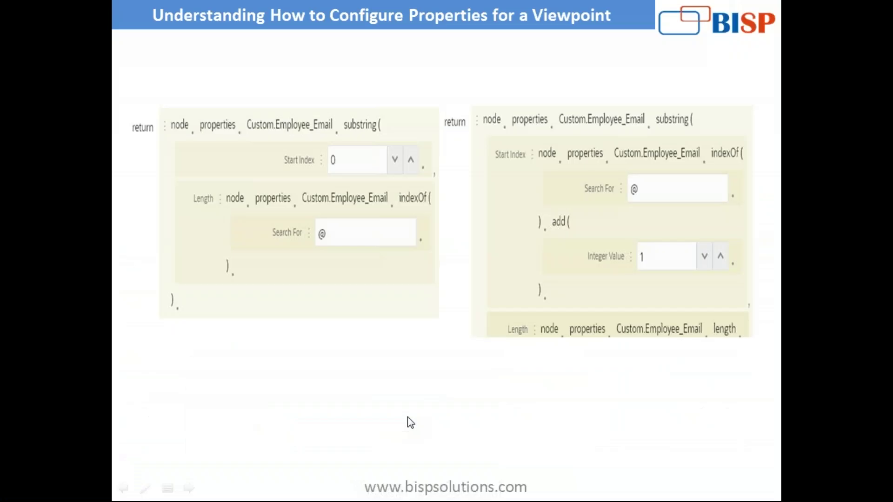
pyautogui.press('Right')
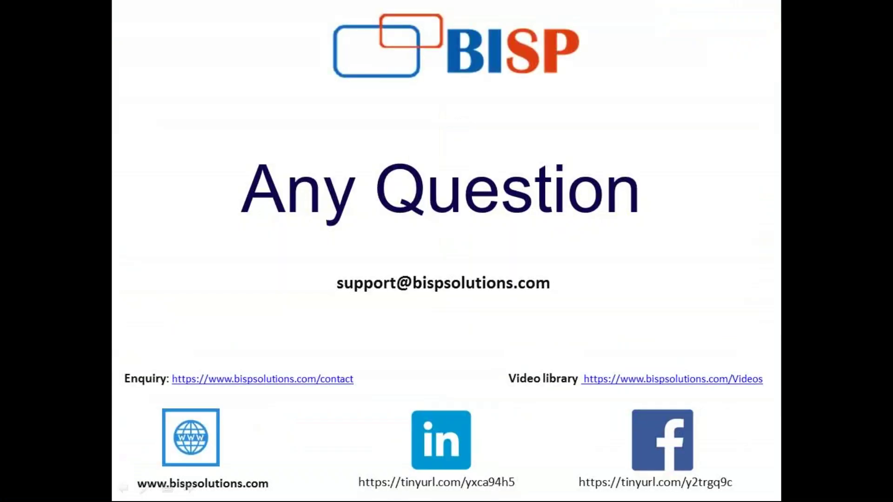